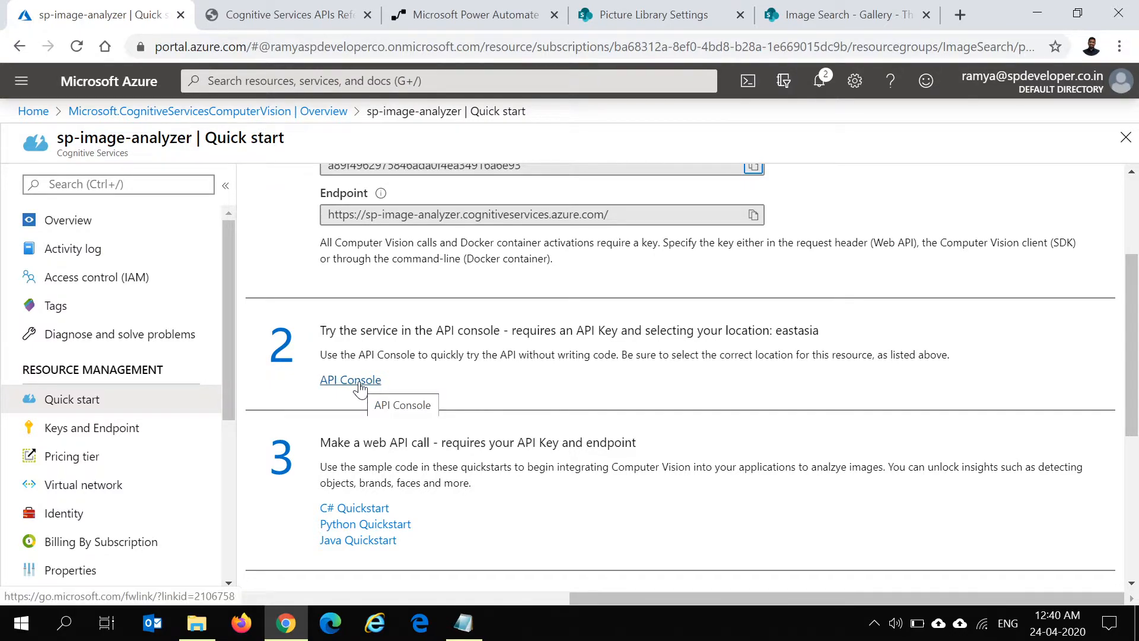
# Review the sp-image-analyzer quick start, switch to the Computer Vision API v2.0 Analyze Image console and check its HTTP method
pyautogui.scroll(3, 491, 394)
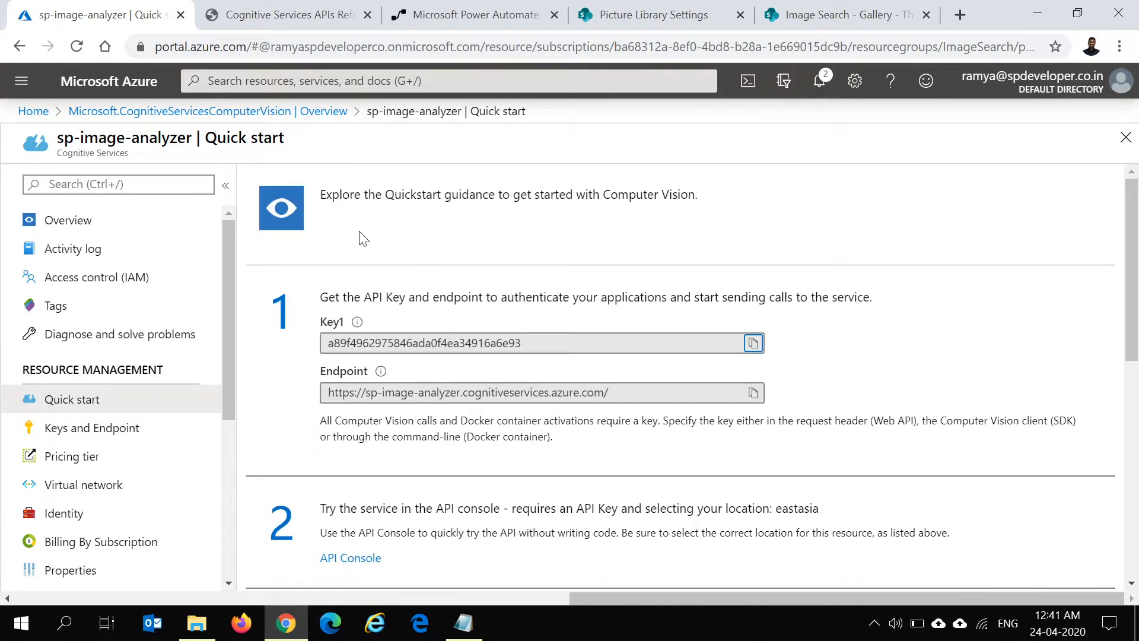
pyautogui.scroll(-2, 395, 368)
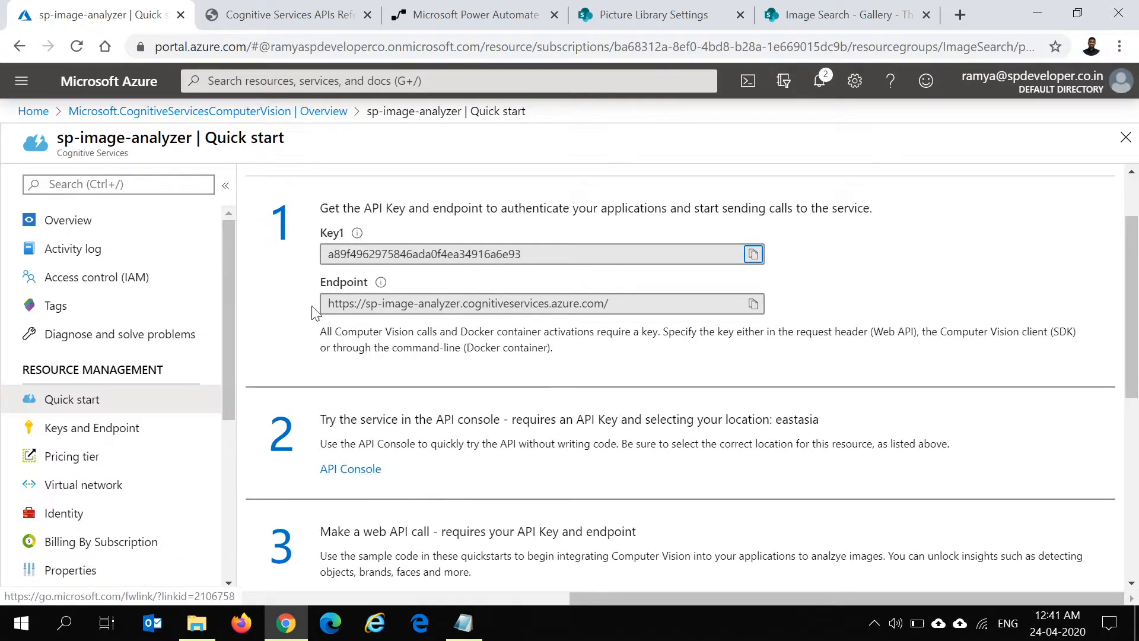
pyautogui.click(300, 26)
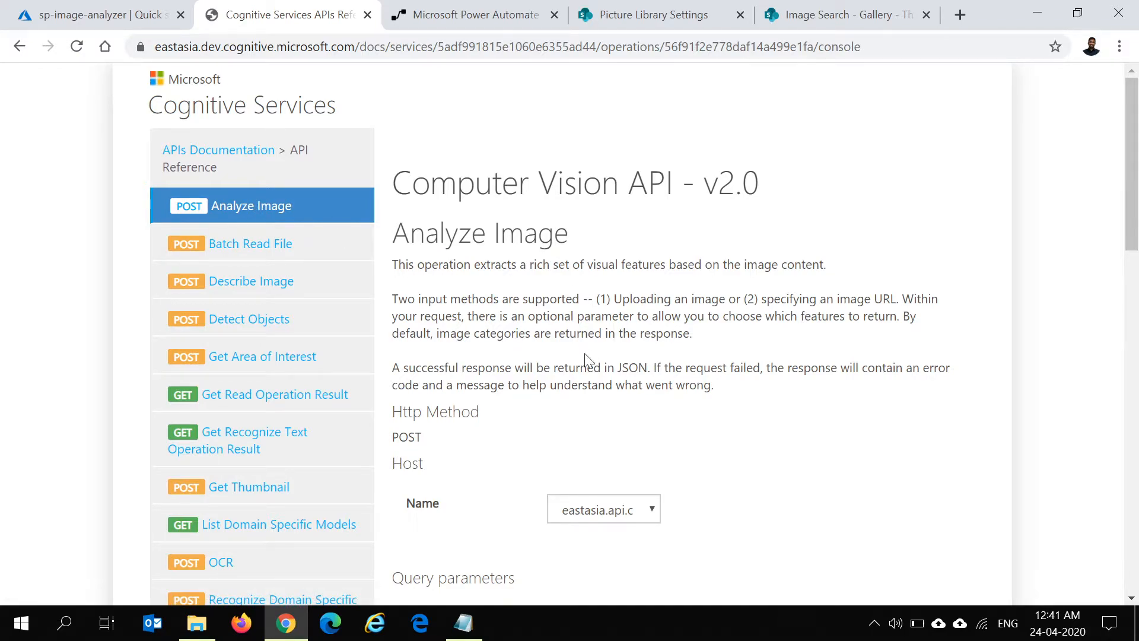
pyautogui.scroll(-3, 580, 370)
pyautogui.scroll(-2, 578, 386)
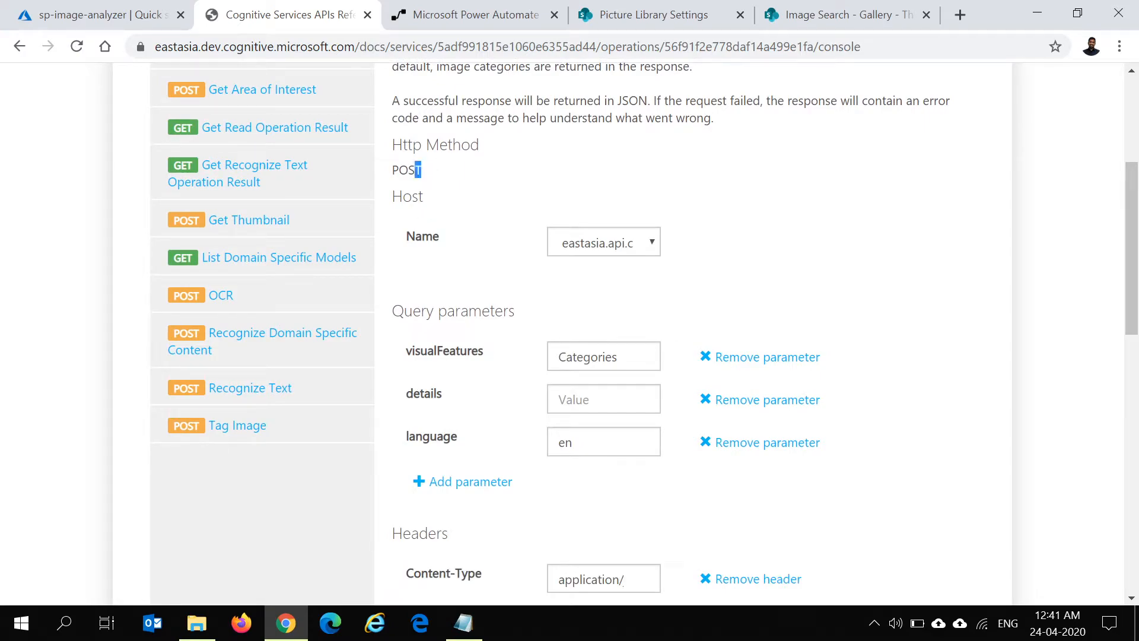
pyautogui.moveTo(421, 170); pyautogui.dragTo(391, 141)
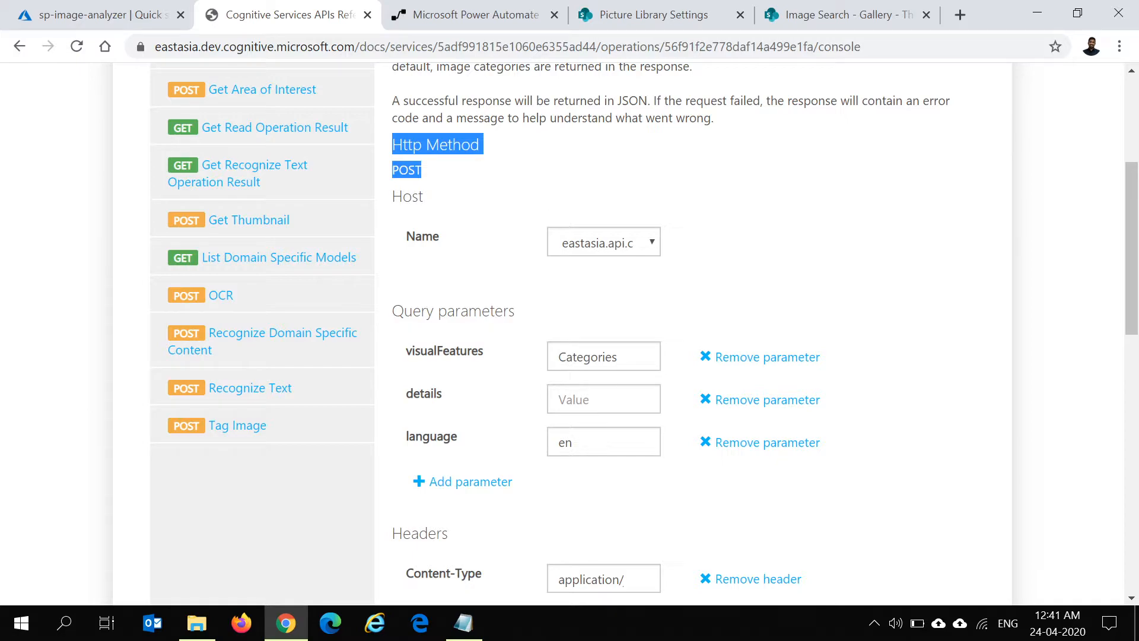
# Set the visualFeatures query parameter to Description,Color,Tags
pyautogui.click(621, 357)
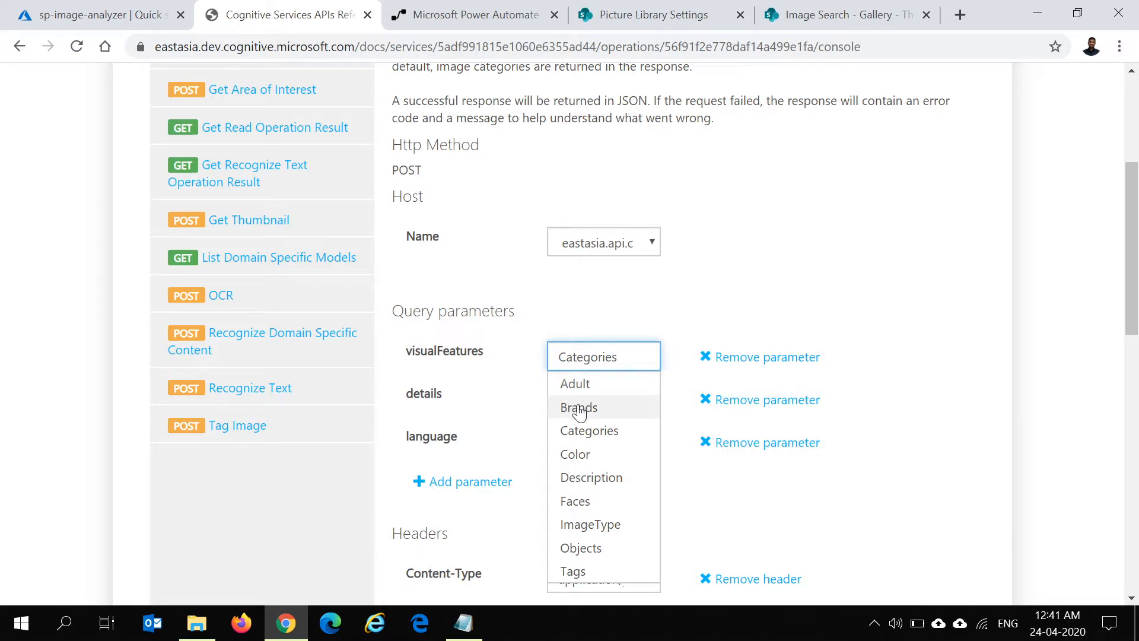
pyautogui.click(589, 438)
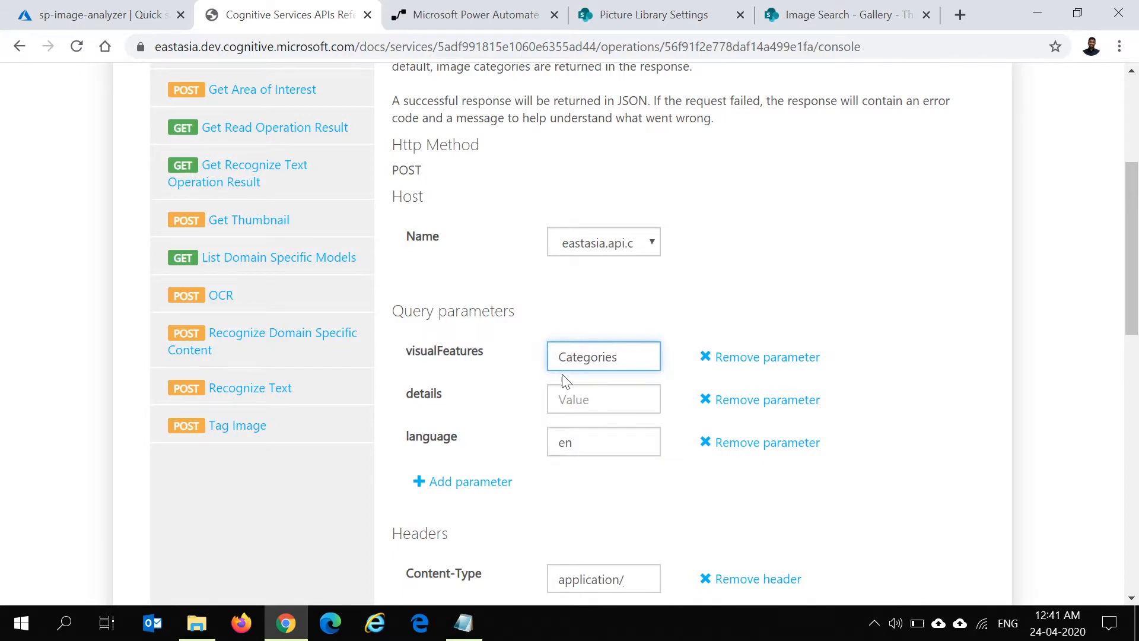
pyautogui.press('Down')
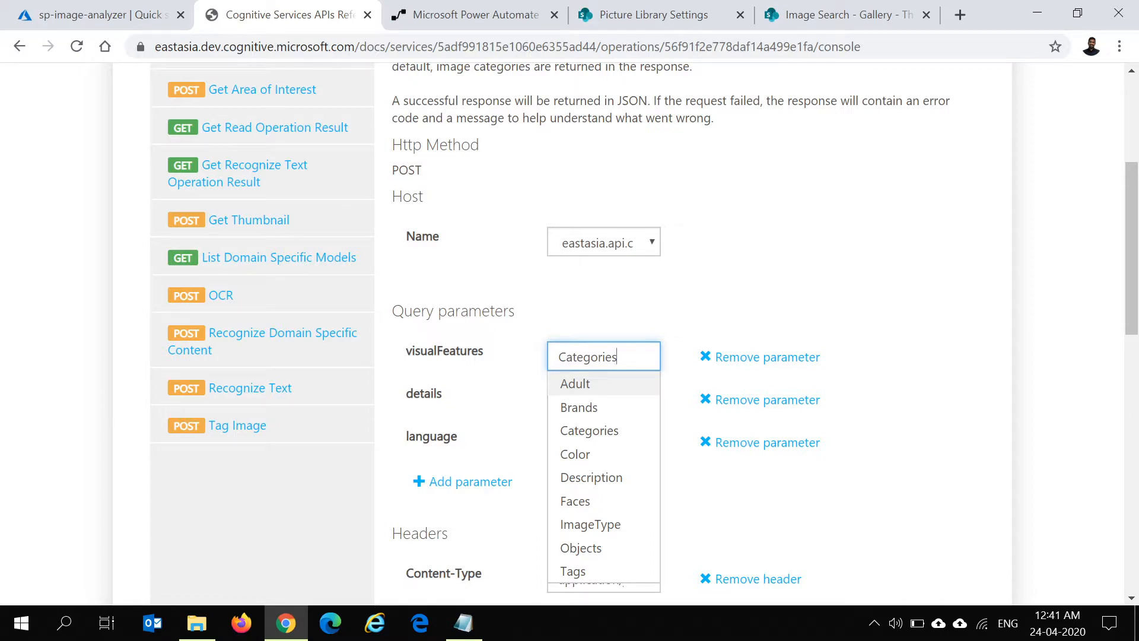
pyautogui.click(618, 482)
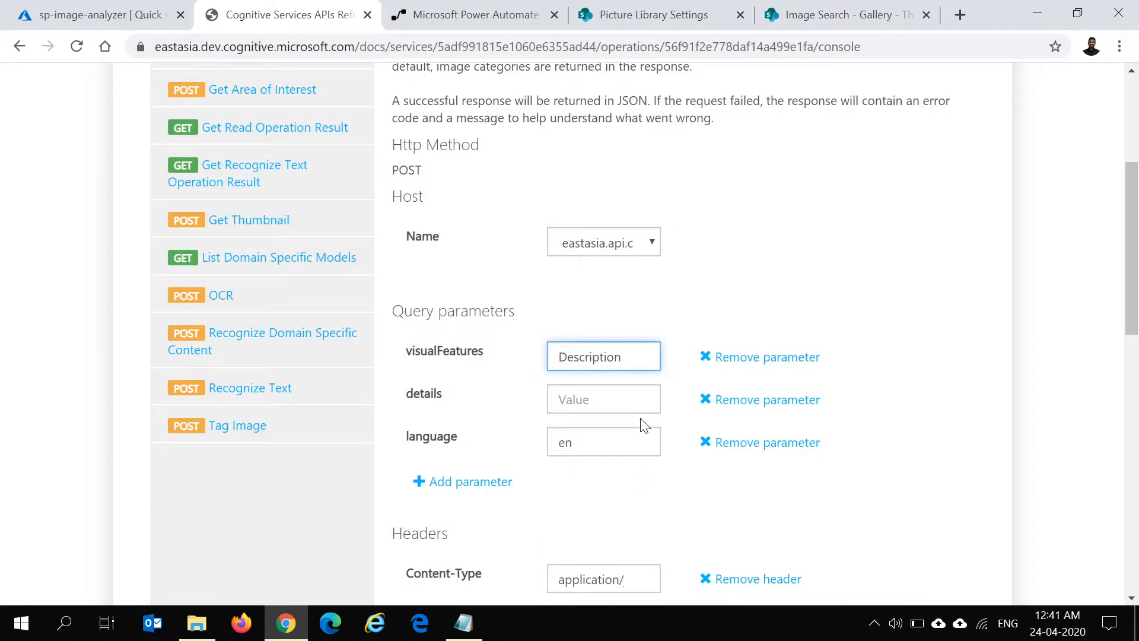
pyautogui.write(',Color,')
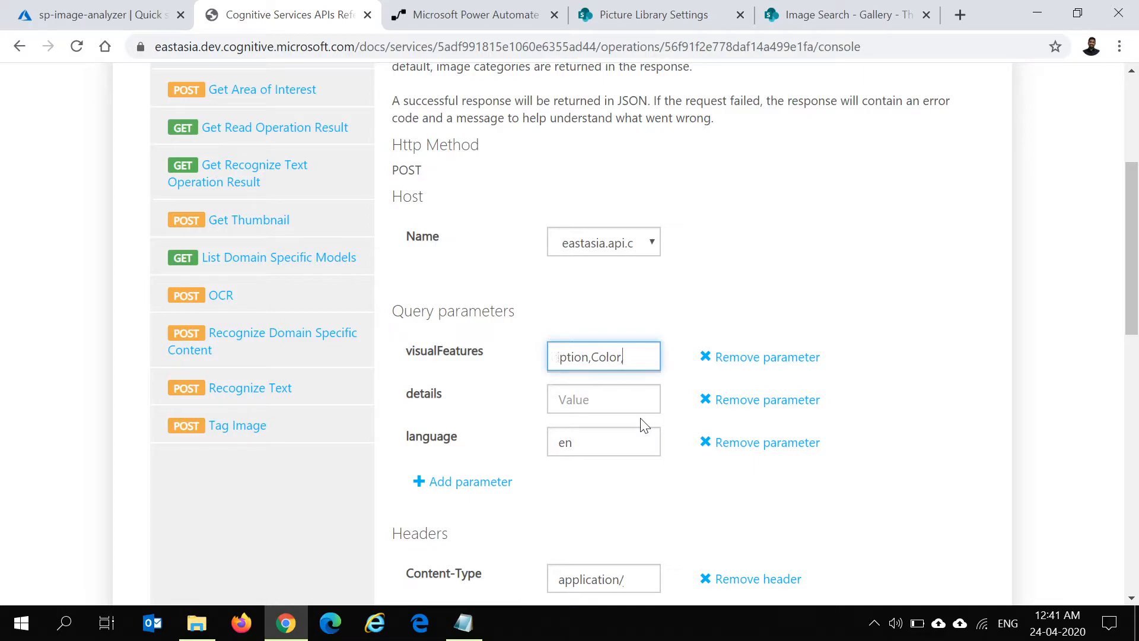
pyautogui.press('Left')
pyautogui.press('Left')
pyautogui.press('Left')
pyautogui.press('Left')
pyautogui.press('Left')
pyautogui.press('Left')
pyautogui.press('Left')
pyautogui.press('Left')
pyautogui.press('Left')
pyautogui.press('Left')
pyautogui.press('Left')
pyautogui.press('Left')
pyautogui.press('Left')
pyautogui.press('Left')
pyautogui.press('Left')
pyautogui.press('Left')
pyautogui.press('Left')
pyautogui.press('Left')
pyautogui.press('End')
pyautogui.write('Tags')
# Set the request's Content-Type header to application/octet-stream
pyautogui.scroll(-1, 603, 507)
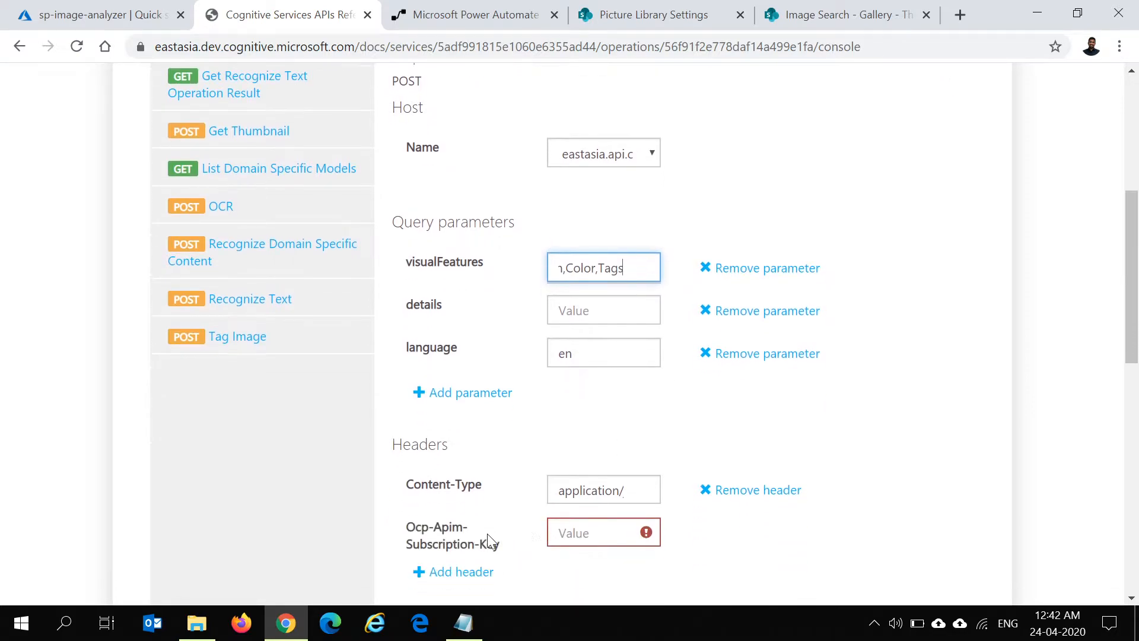
pyautogui.click(640, 495)
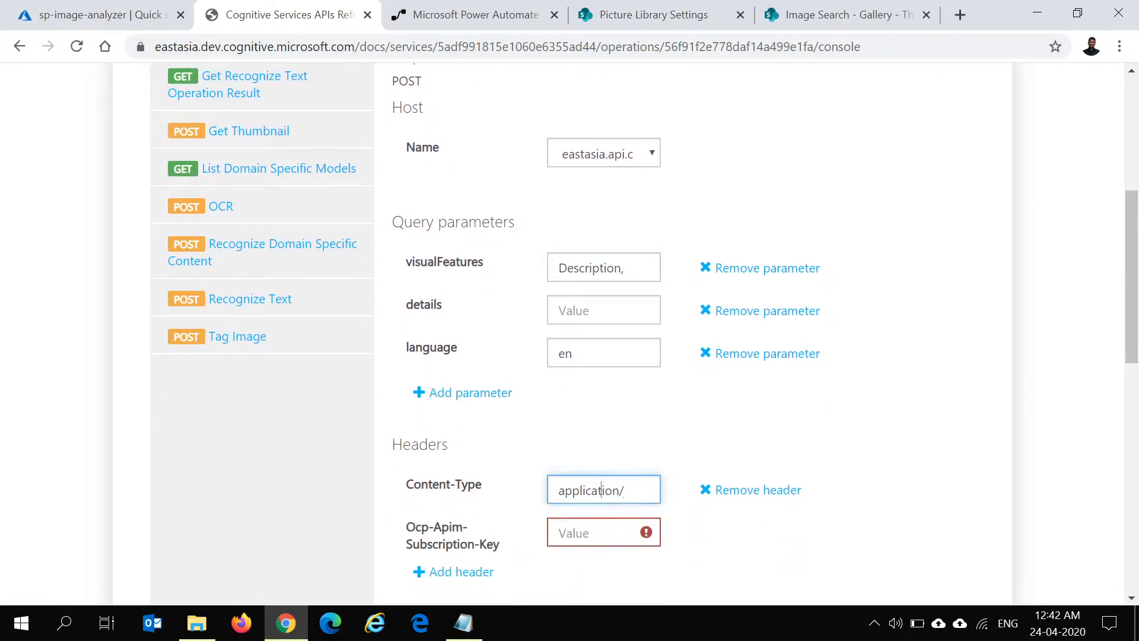
pyautogui.scroll(-1, 603, 534)
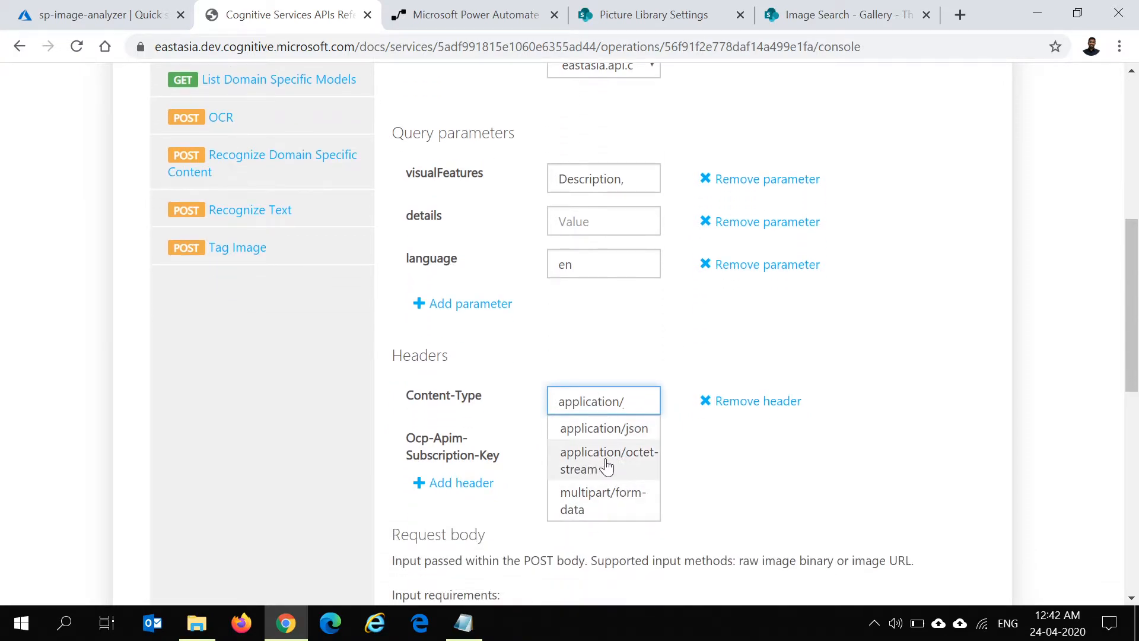
pyautogui.click(604, 468)
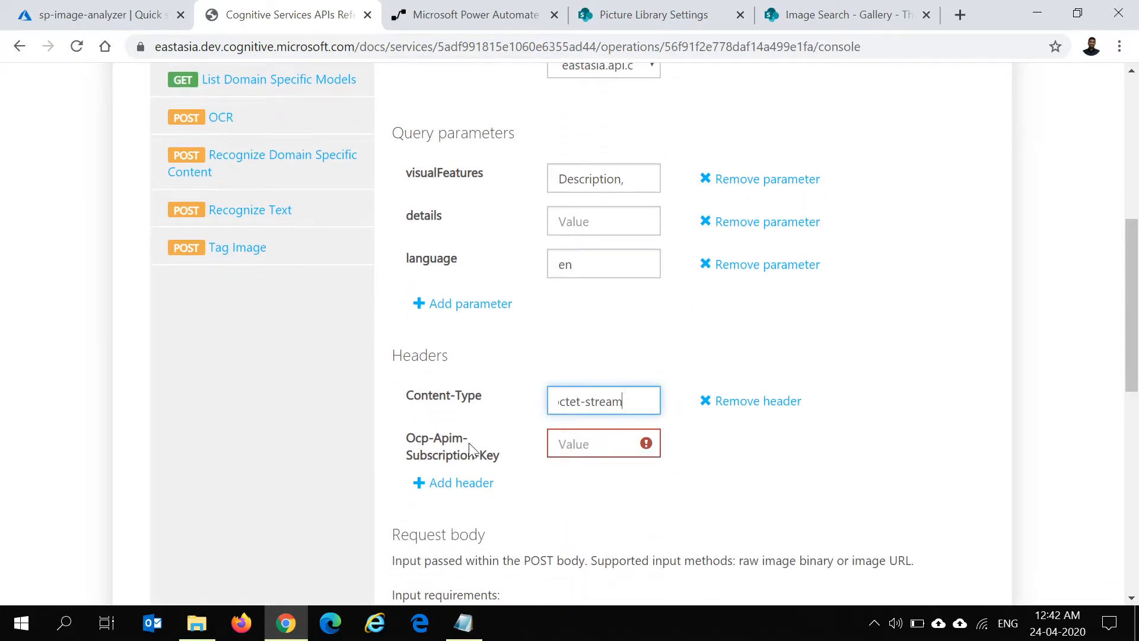
pyautogui.scroll(-1, 477, 448)
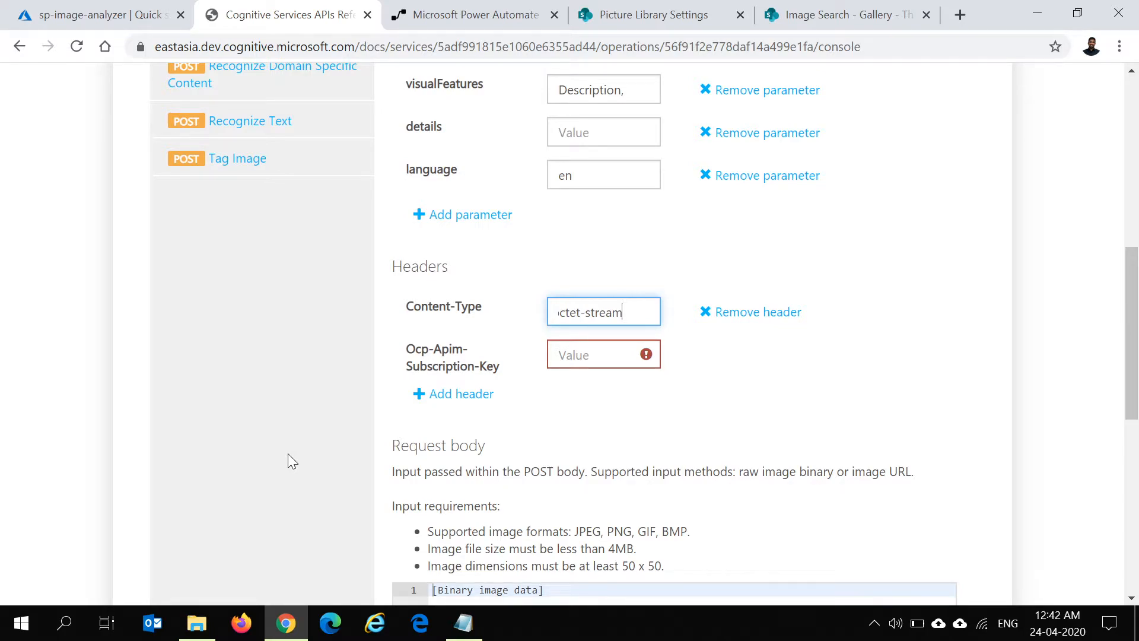
pyautogui.click(326, 407)
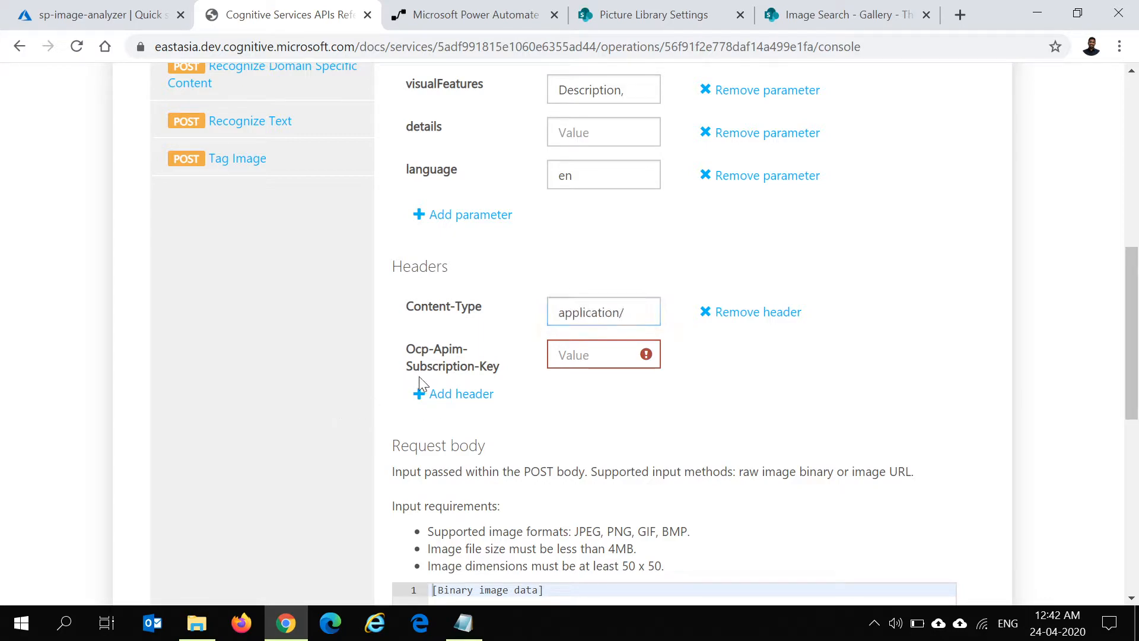
# Copy the API key from the sp-image-analyzer quick start and paste it into the console's Ocp-Apim-Subscription-Key header
pyautogui.click(587, 355)
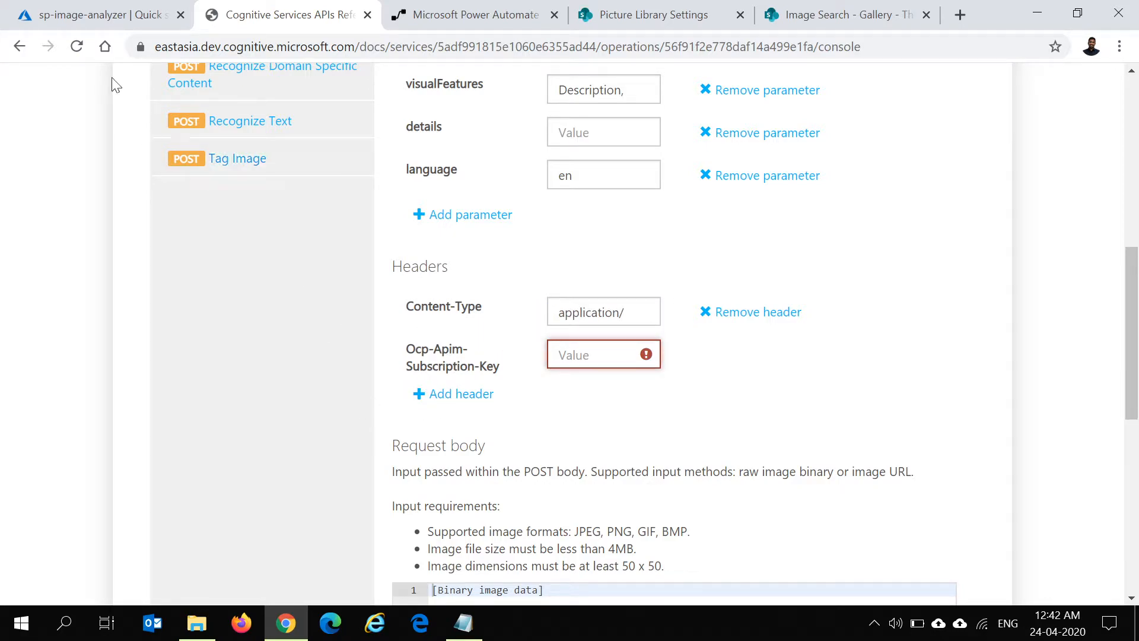
pyautogui.click(116, 21)
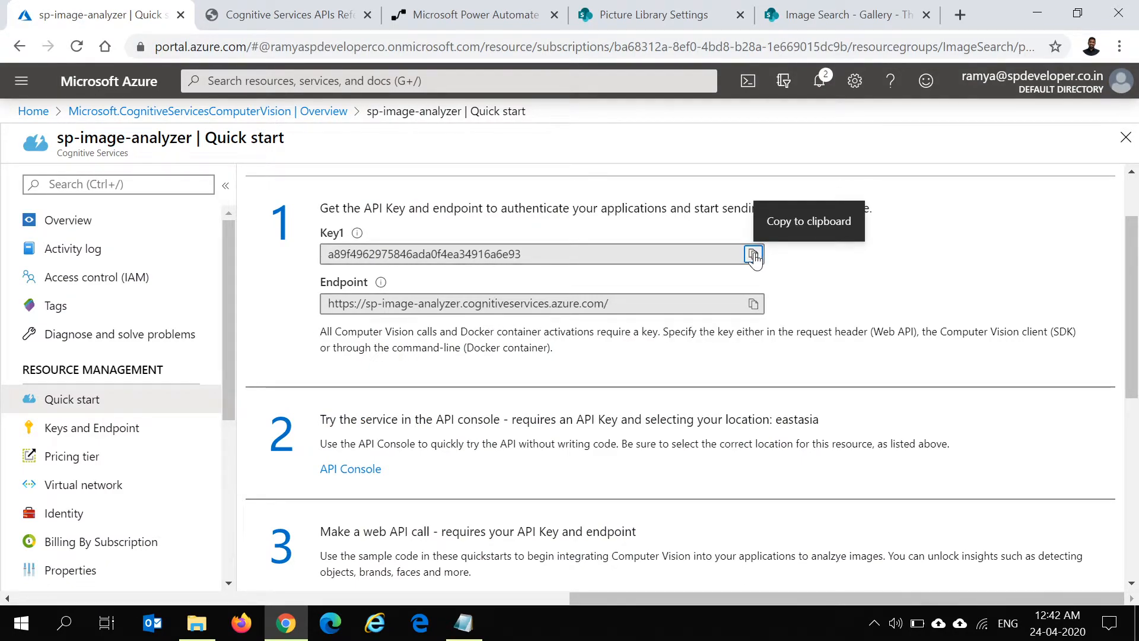
pyautogui.click(754, 254)
pyautogui.click(284, 15)
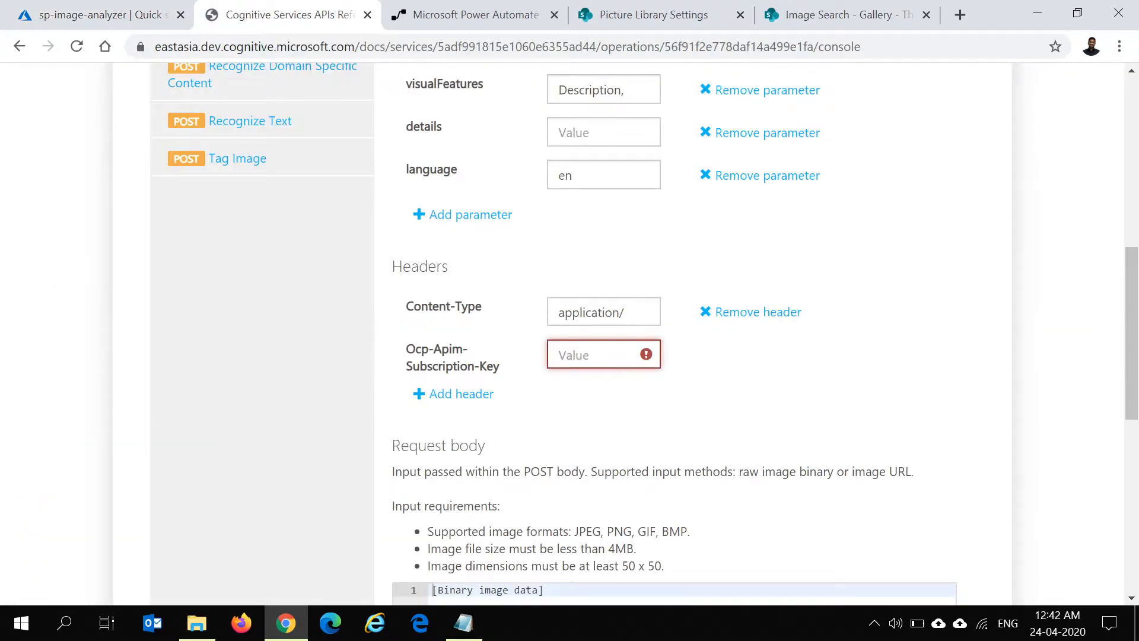
pyautogui.hotkey('ctrl', 'v')
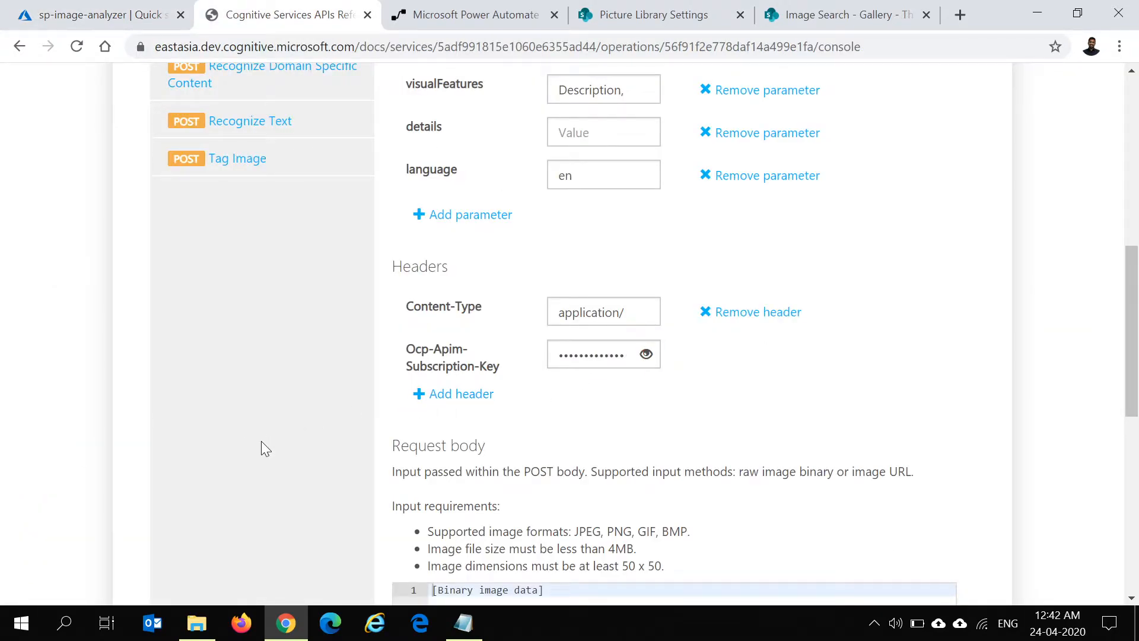
# Review the Analyze Image request body, request URL and composed HTTP request, and recheck the query parameters and headers
pyautogui.scroll(-5, 272, 451)
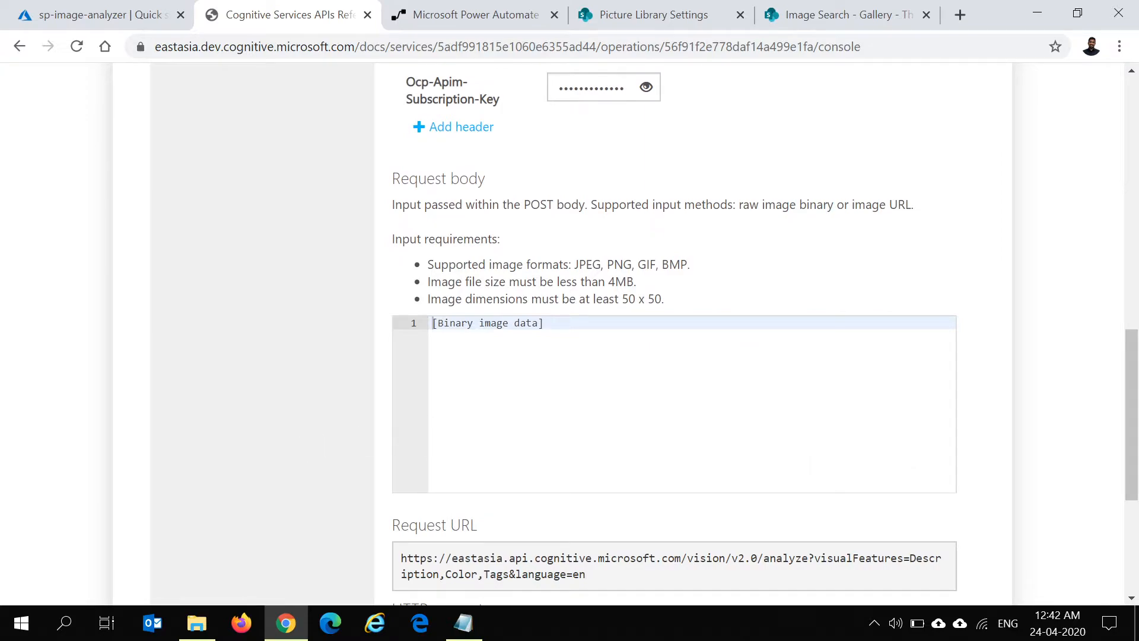
pyautogui.moveTo(544, 323); pyautogui.dragTo(389, 319)
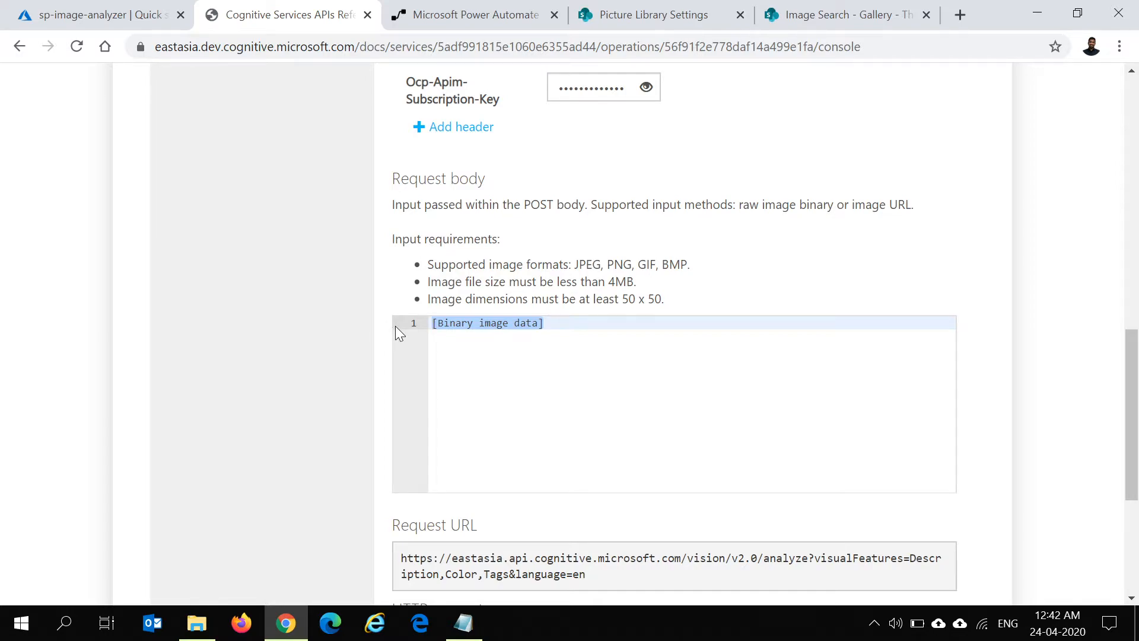
pyautogui.click(557, 372)
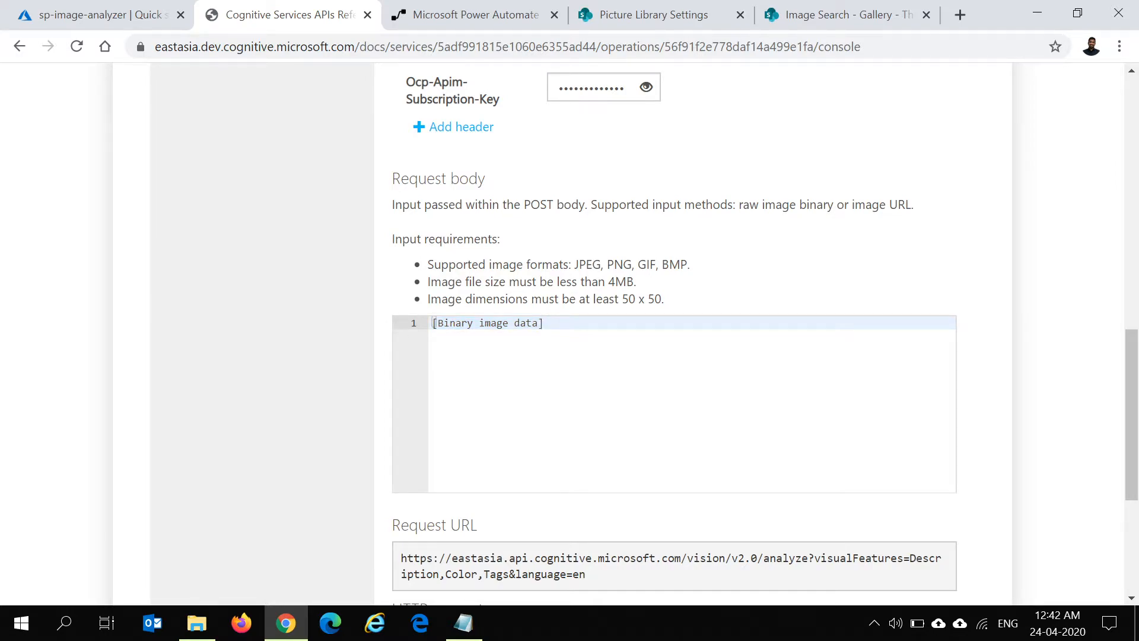
pyautogui.scroll(-2, 394, 399)
pyautogui.scroll(-2, 394, 398)
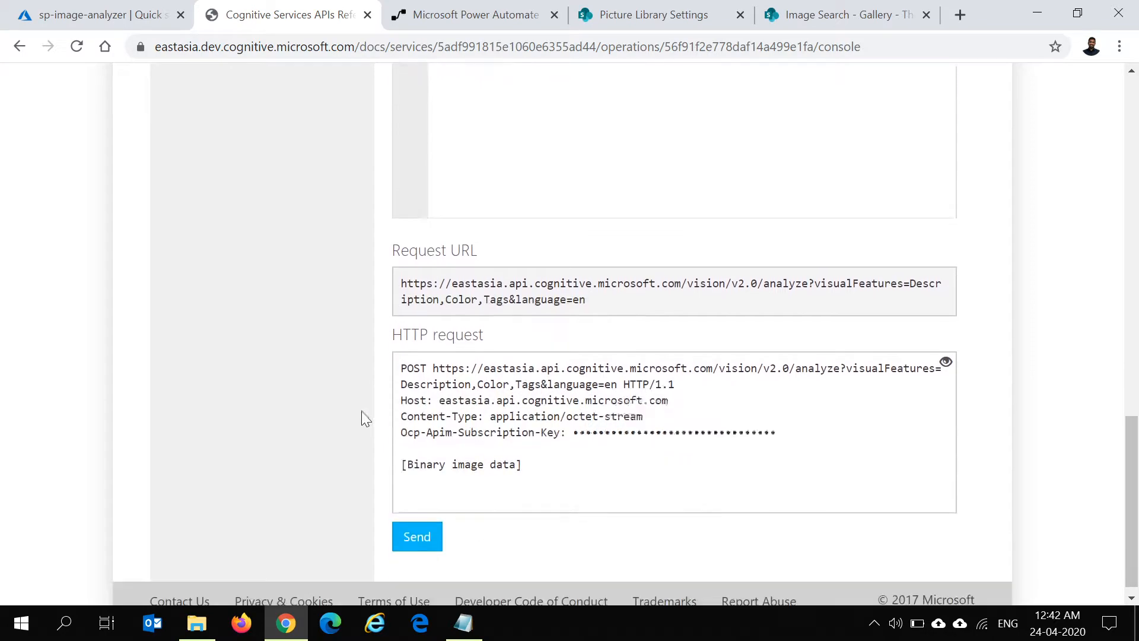
pyautogui.scroll(8, 353, 384)
pyautogui.scroll(2, 358, 376)
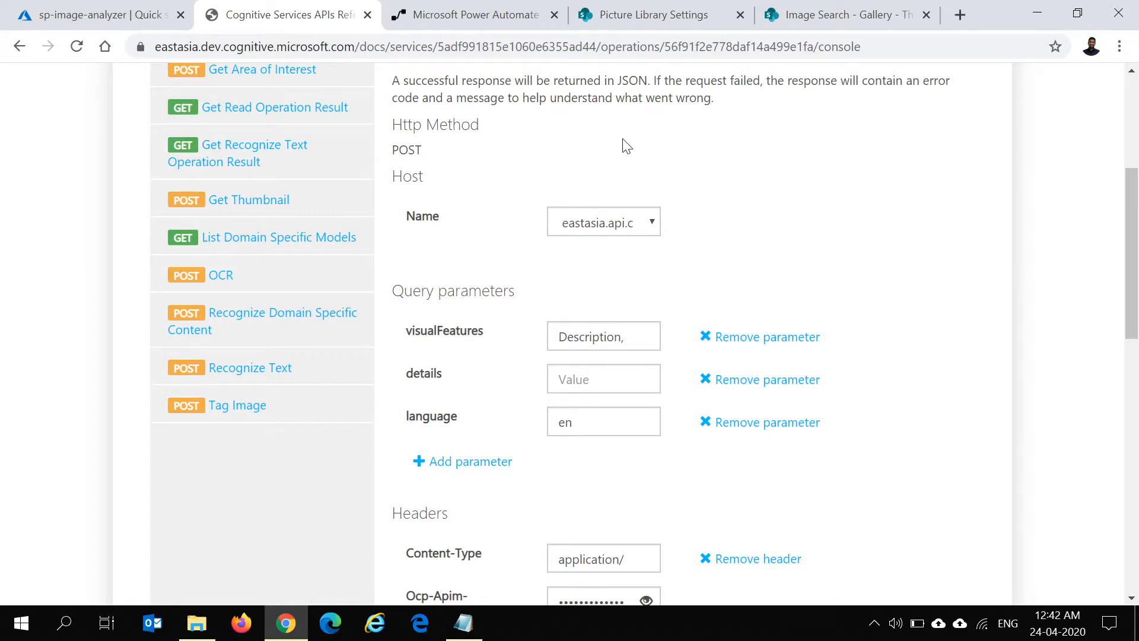
# Open the SharePoint Gallery picture library settings and examine the ISX columns and their types, including caption, dimensions, Yes/No flags, tags and color
pyautogui.click(679, 19)
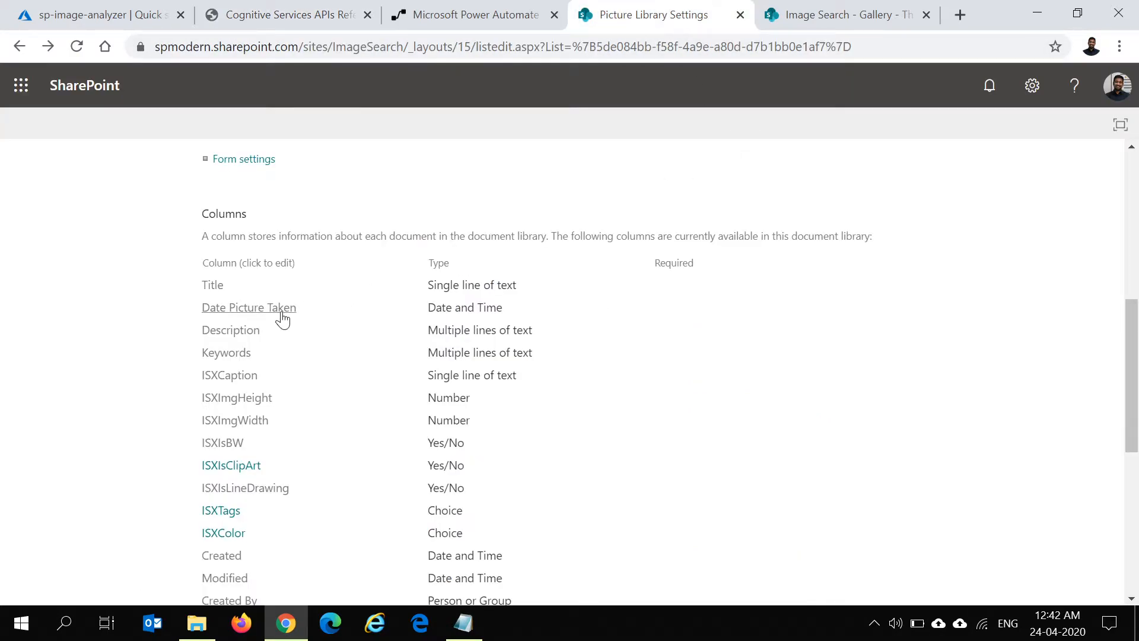
pyautogui.scroll(-2, 156, 378)
pyautogui.scroll(9, 156, 378)
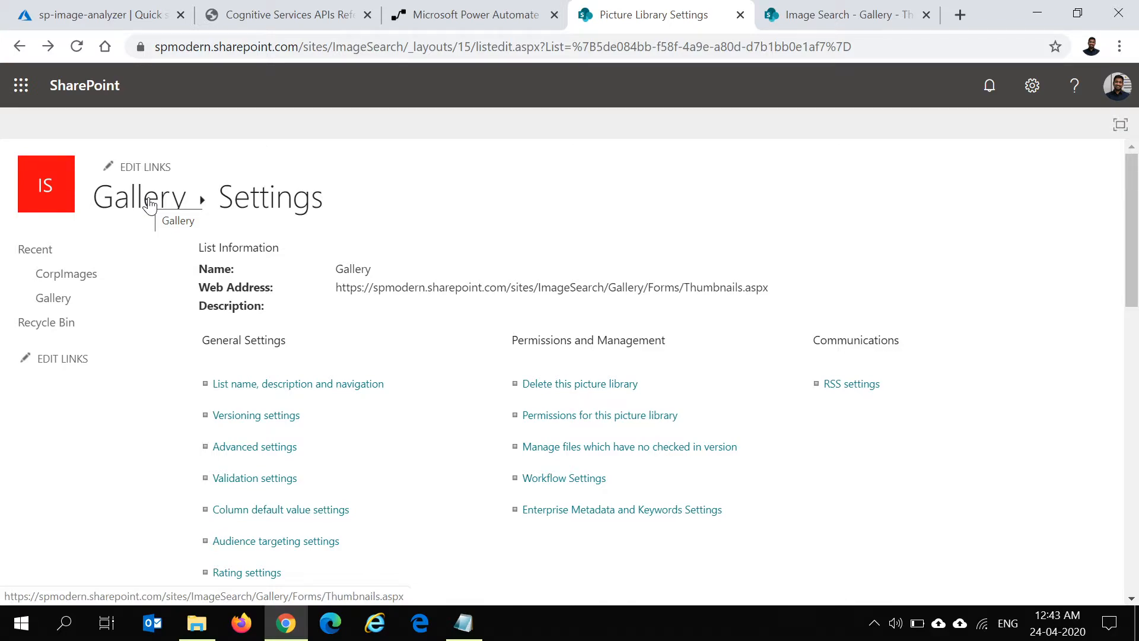
pyautogui.scroll(-8, 140, 460)
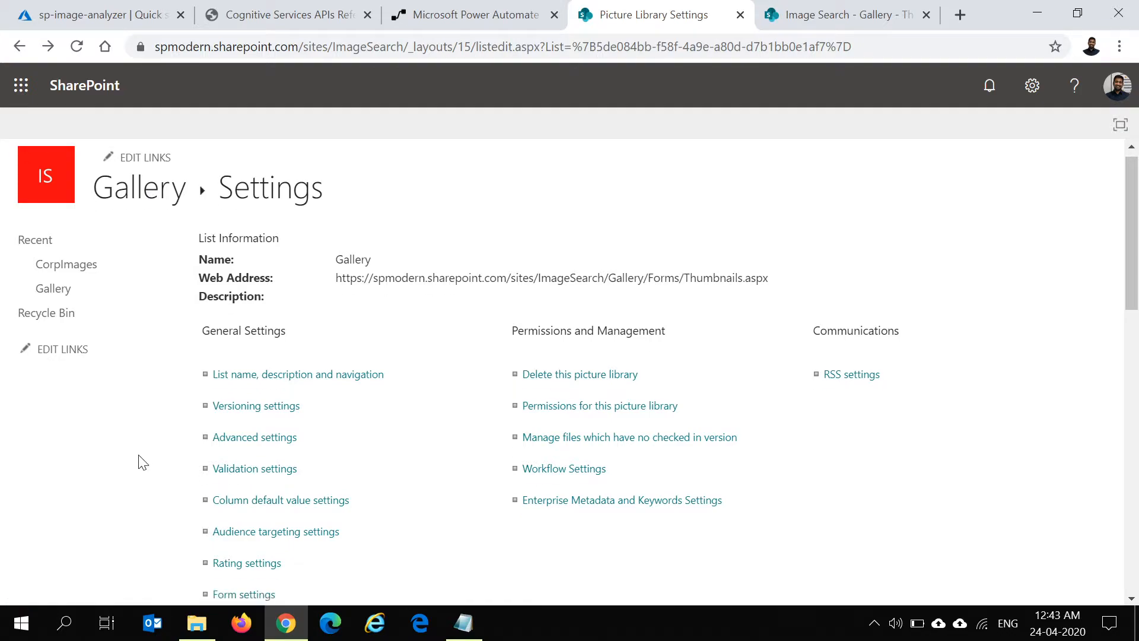
pyautogui.scroll(-3, 142, 457)
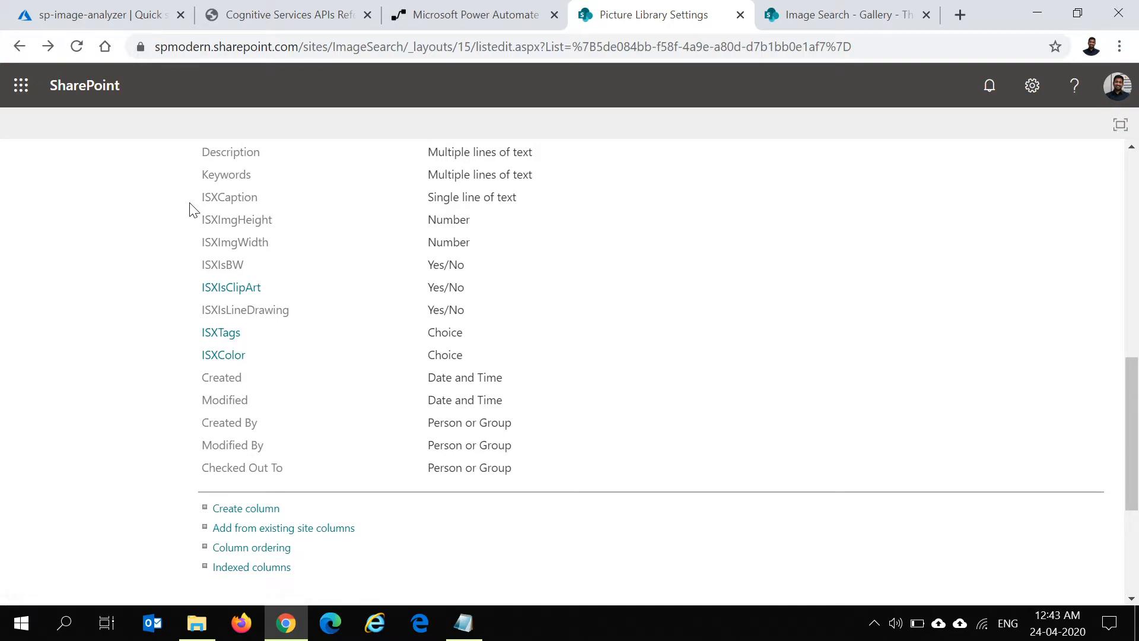
pyautogui.moveTo(199, 146); pyautogui.dragTo(211, 197)
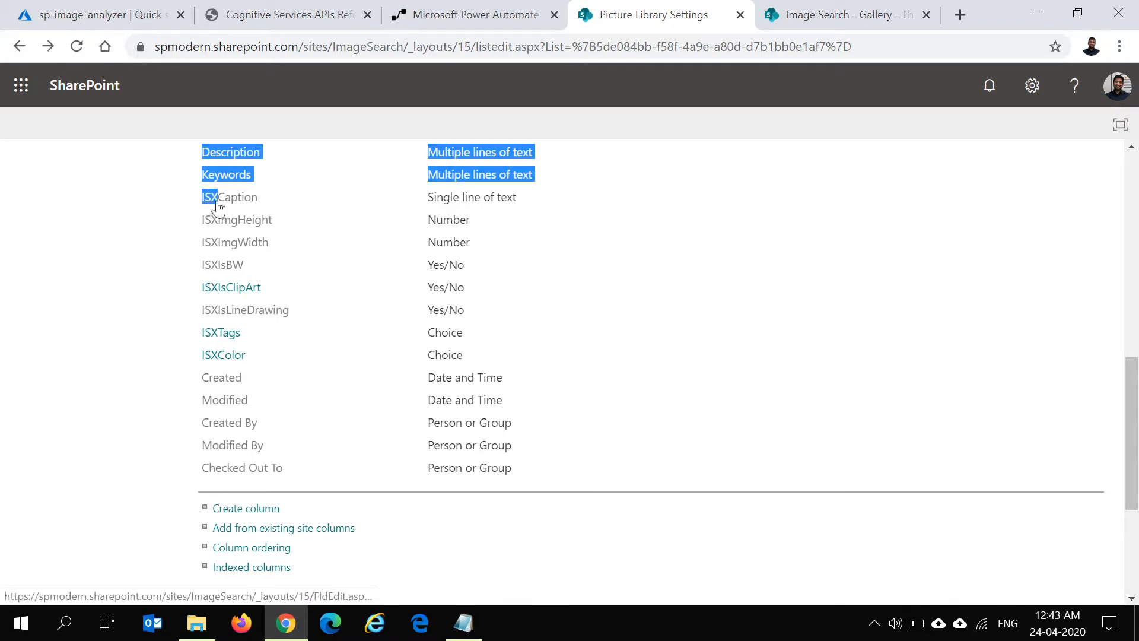
pyautogui.click(173, 280)
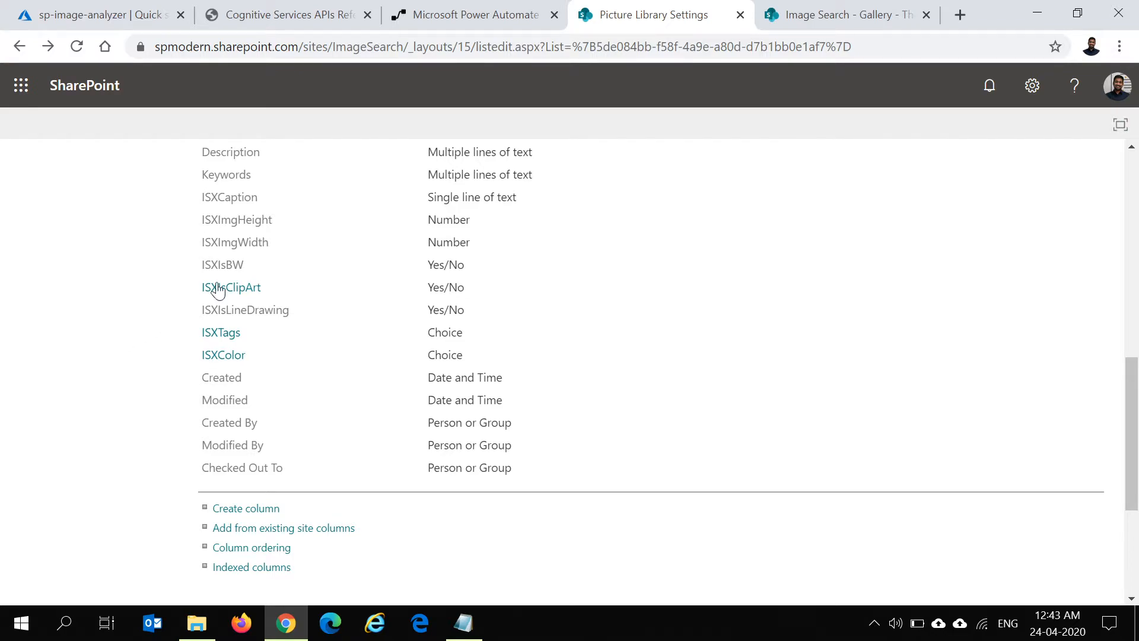
pyautogui.moveTo(265, 197); pyautogui.dragTo(202, 197)
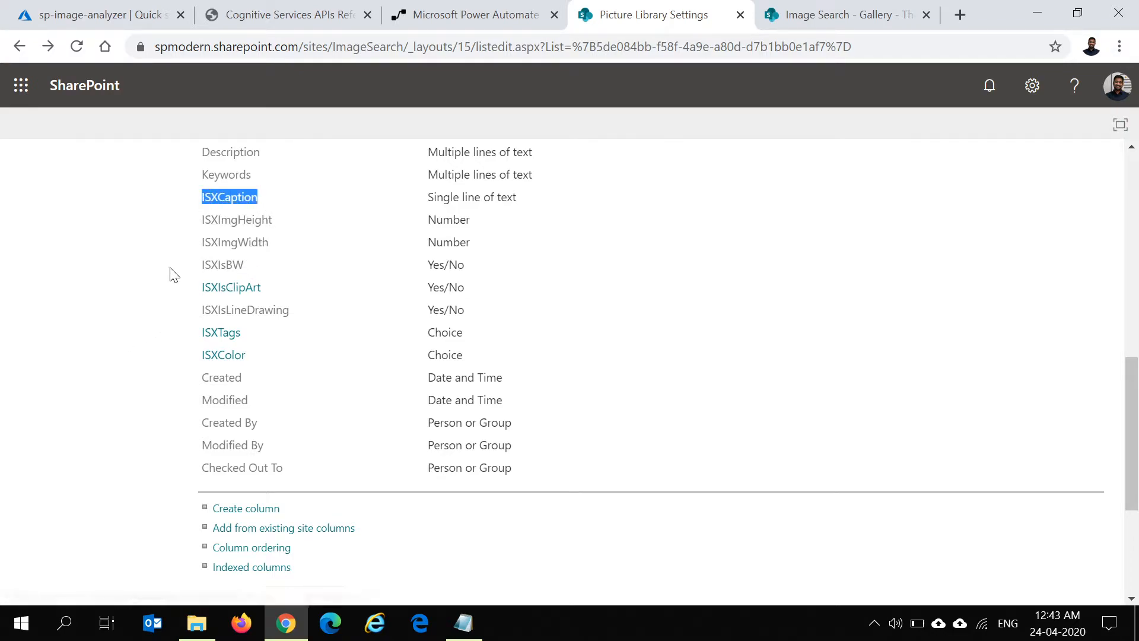
pyautogui.moveTo(522, 198); pyautogui.dragTo(426, 202)
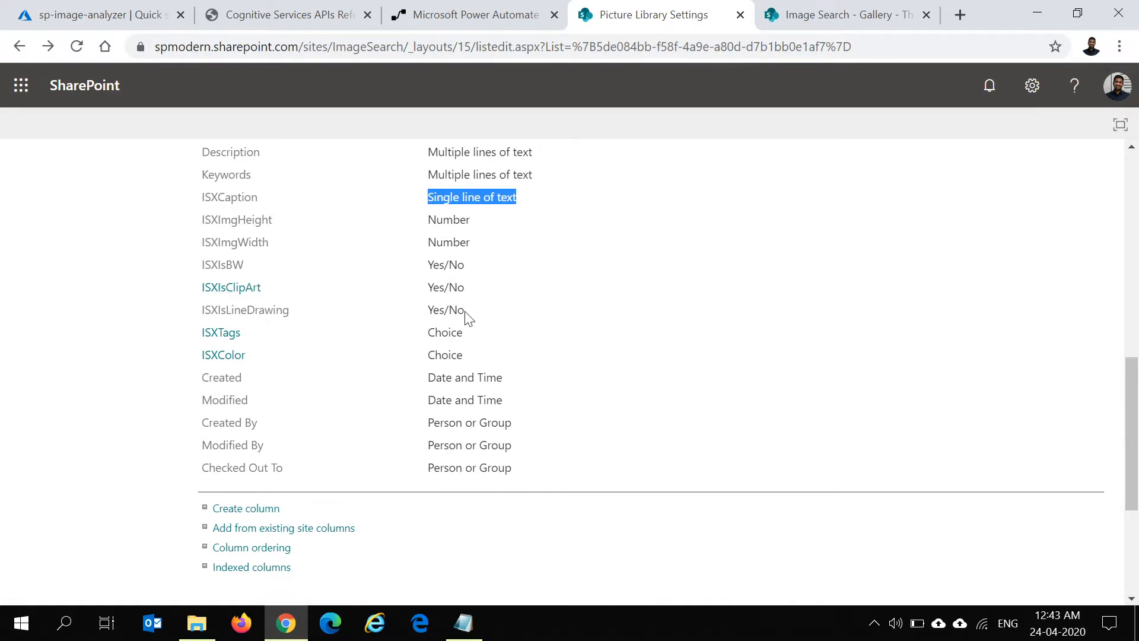
pyautogui.moveTo(465, 313); pyautogui.dragTo(212, 265)
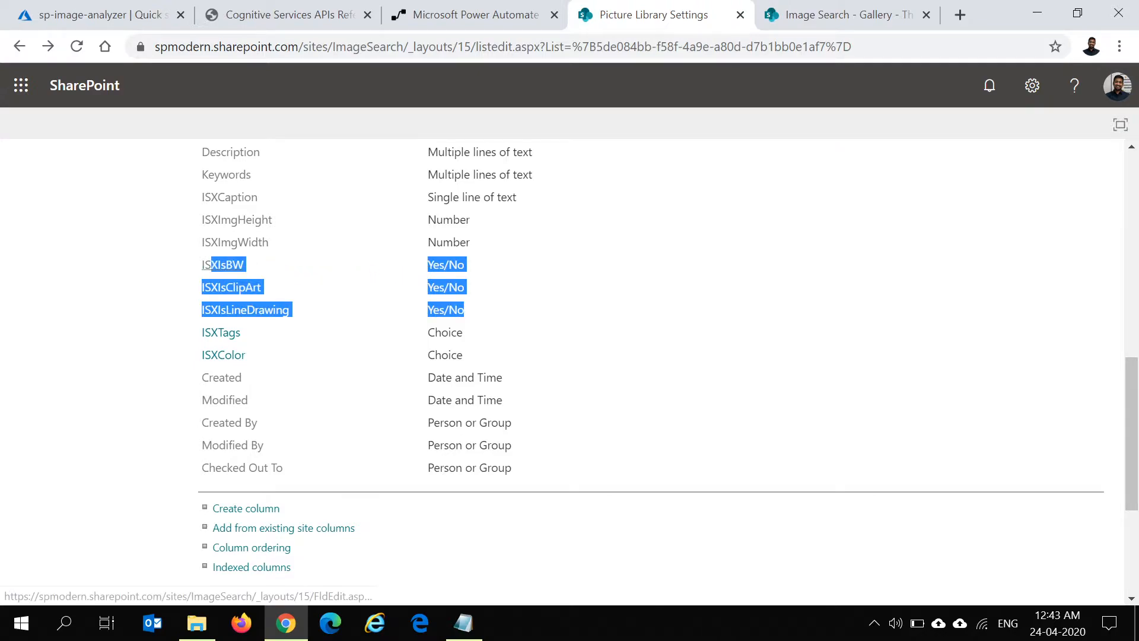
pyautogui.click(134, 296)
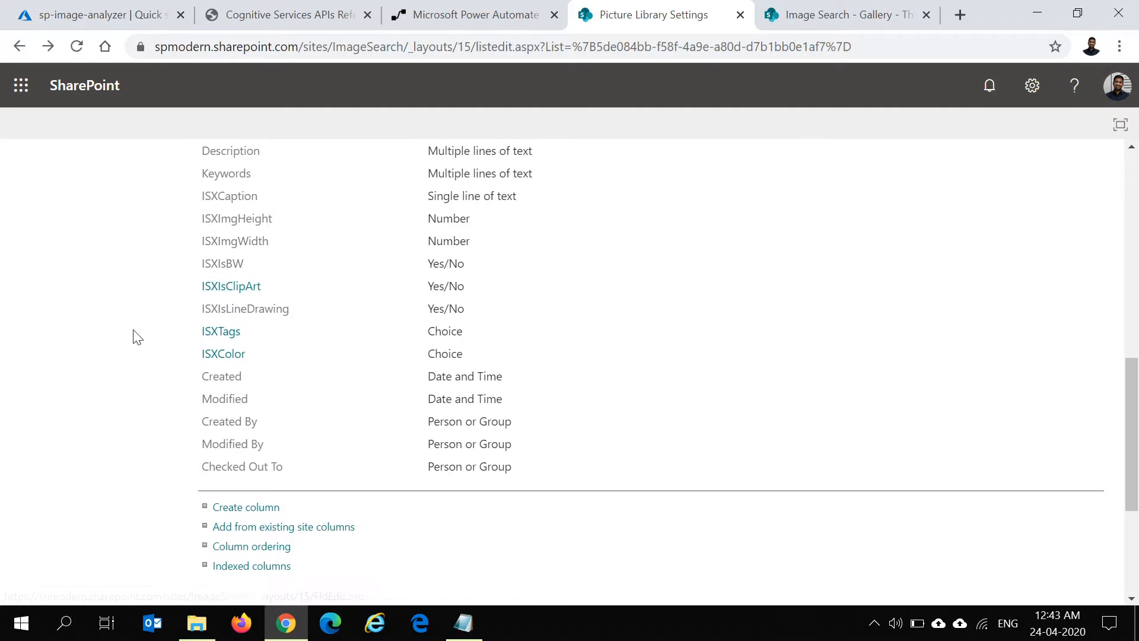
# Examine the ISXTags column's choices, display format and fill-in setting, cancel without saving, and review the library's column list
pyautogui.scroll(-1, 211, 297)
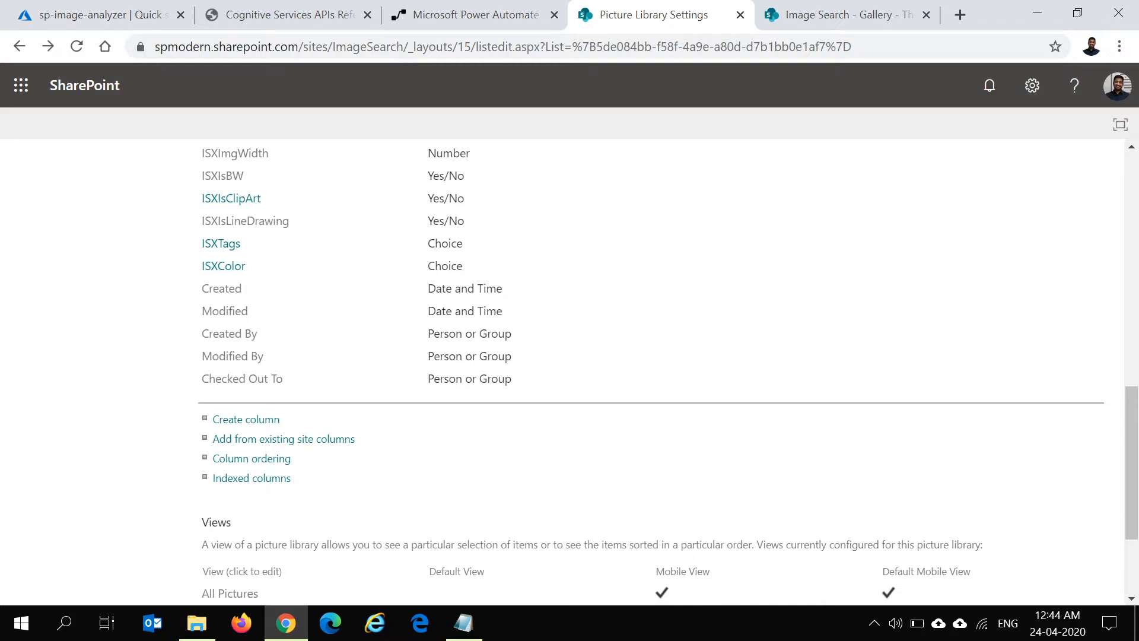
pyautogui.click(228, 244)
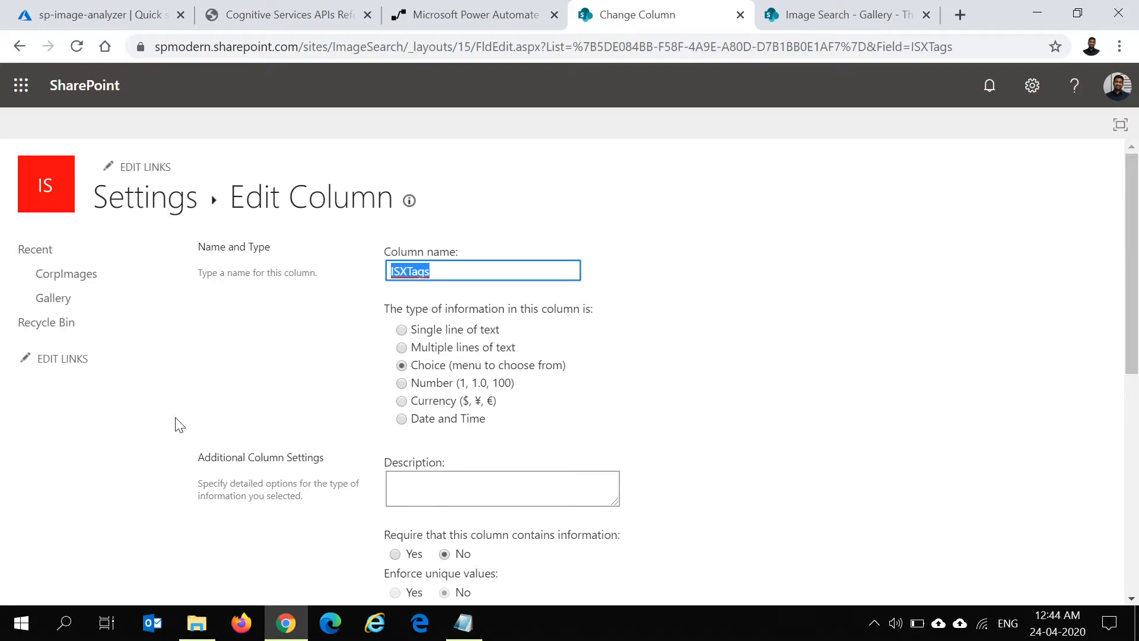
pyautogui.scroll(-8, 242, 433)
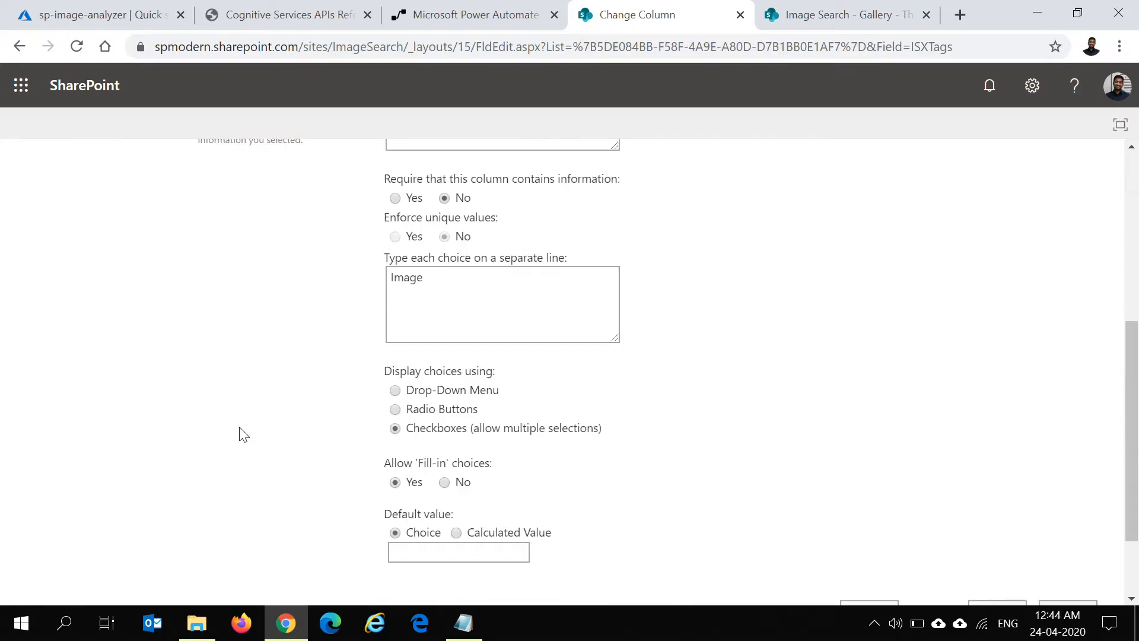
pyautogui.scroll(4, 242, 433)
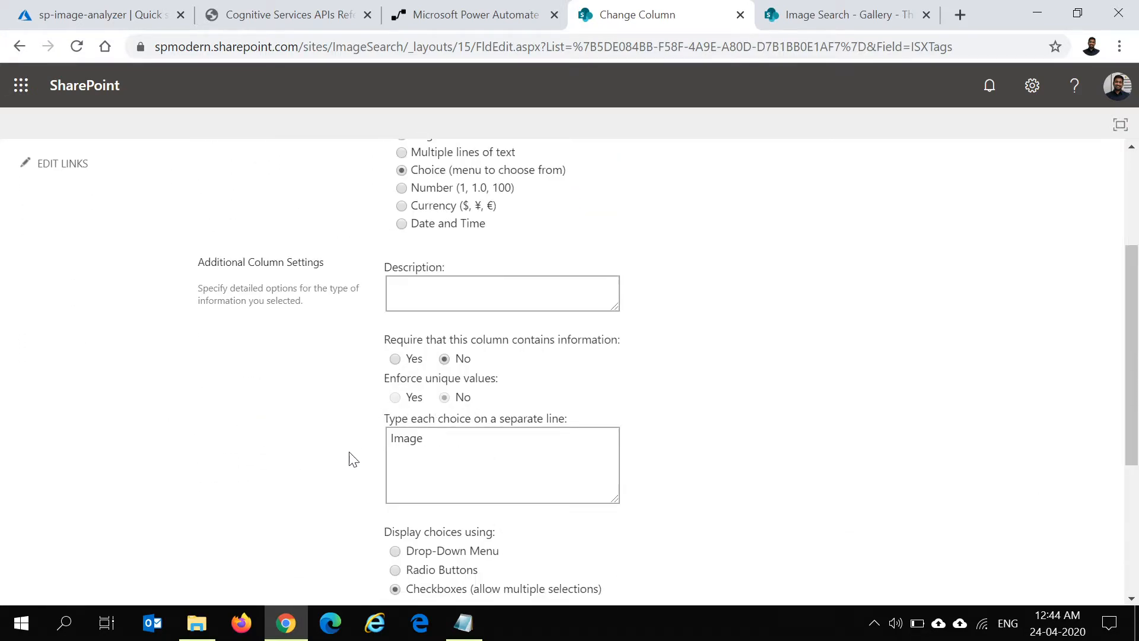
pyautogui.click(424, 439)
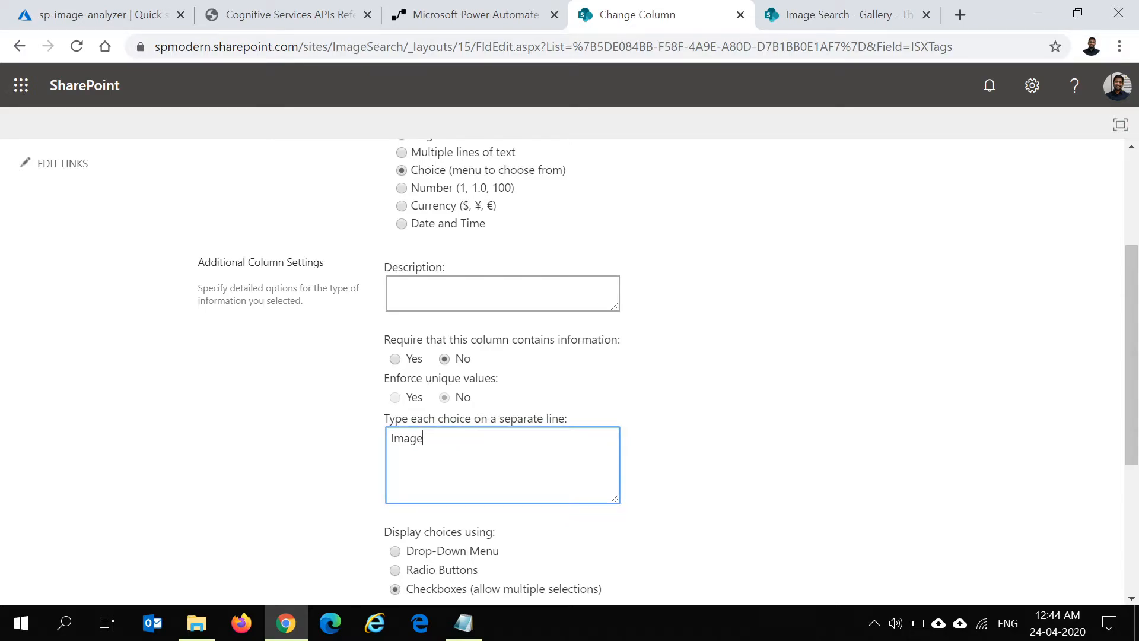
pyautogui.moveTo(425, 439); pyautogui.dragTo(380, 442)
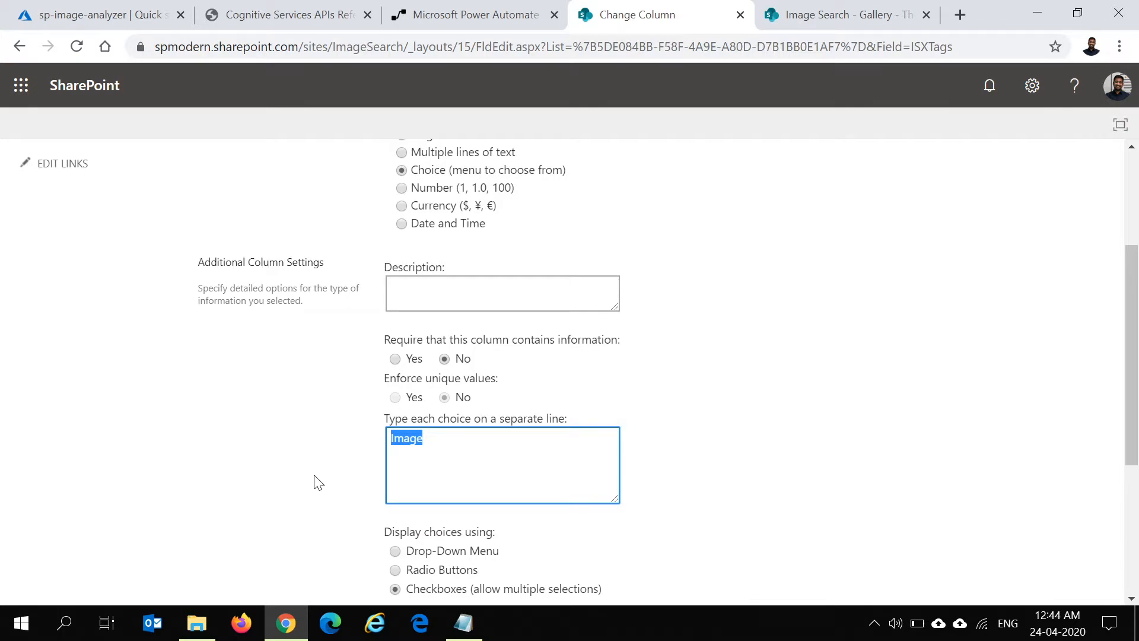
pyautogui.scroll(-2, 318, 481)
pyautogui.scroll(-2, 291, 397)
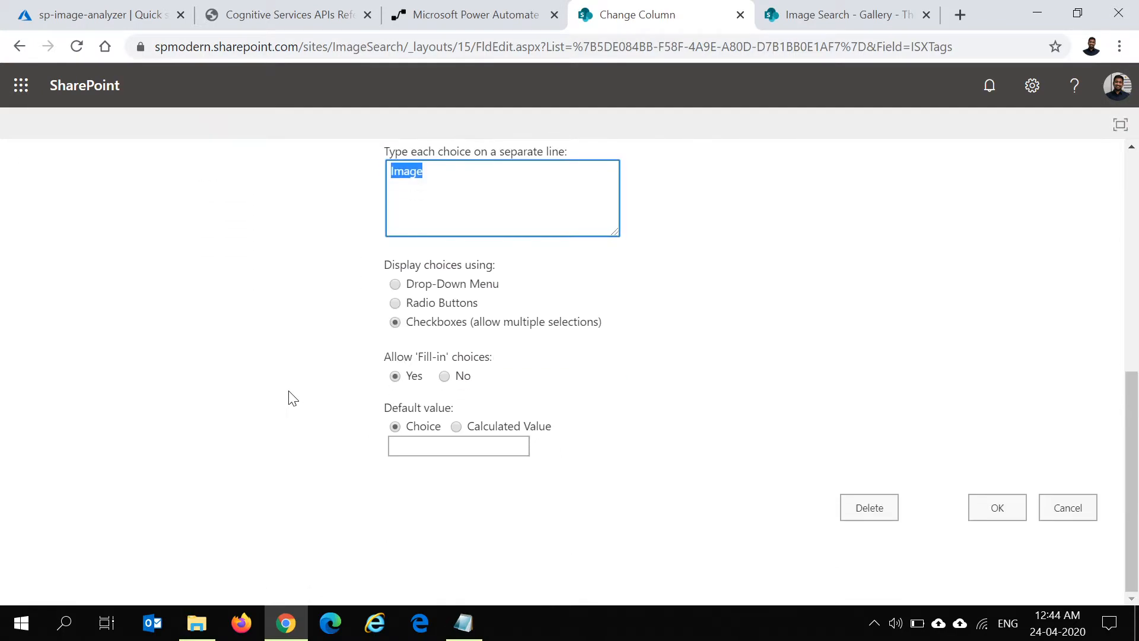
pyautogui.moveTo(473, 356); pyautogui.dragTo(403, 356)
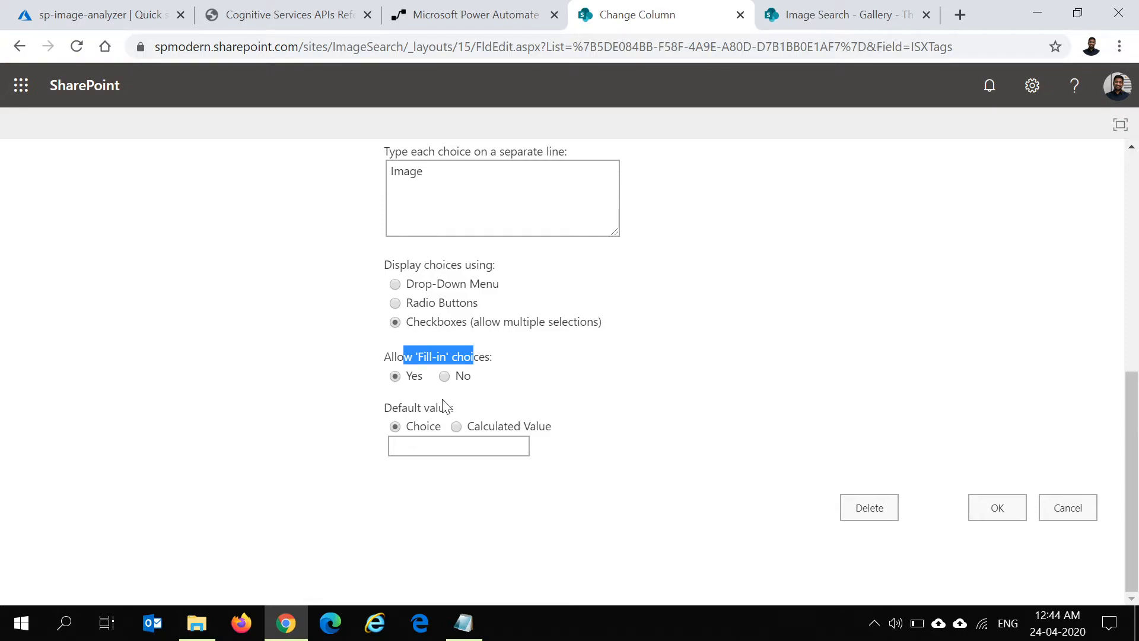
pyautogui.click(1087, 508)
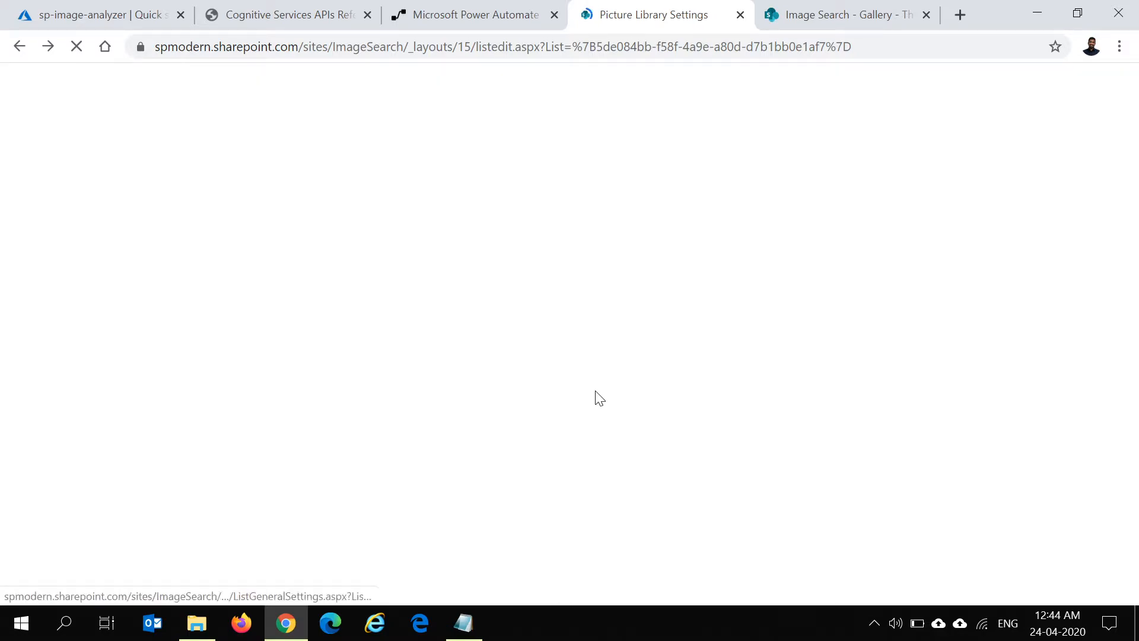
pyautogui.scroll(-6, 392, 451)
pyautogui.scroll(-3, 392, 451)
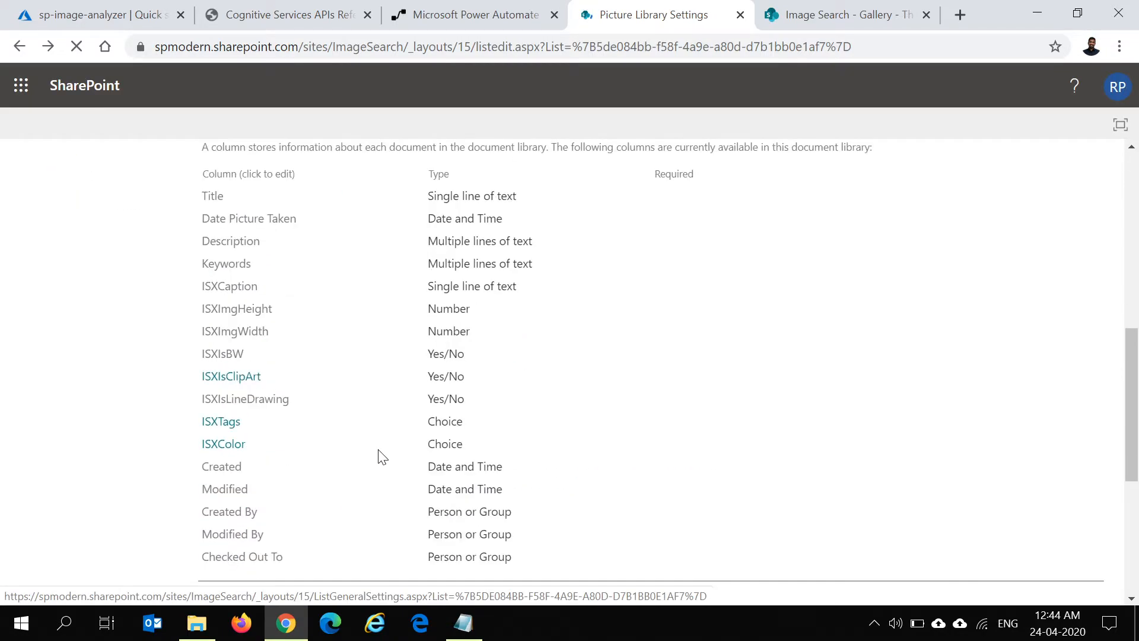
pyautogui.scroll(-2, 296, 433)
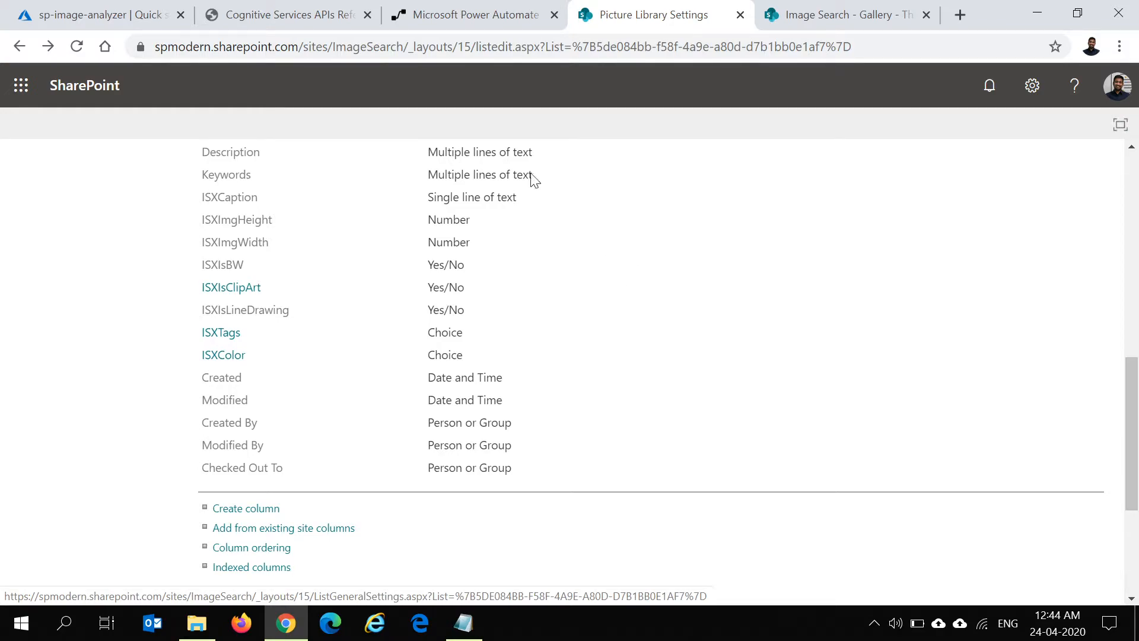
# Switch to Power Automate and start a blank automated flow named "Image Analyzer - Demo"
pyautogui.click(458, 20)
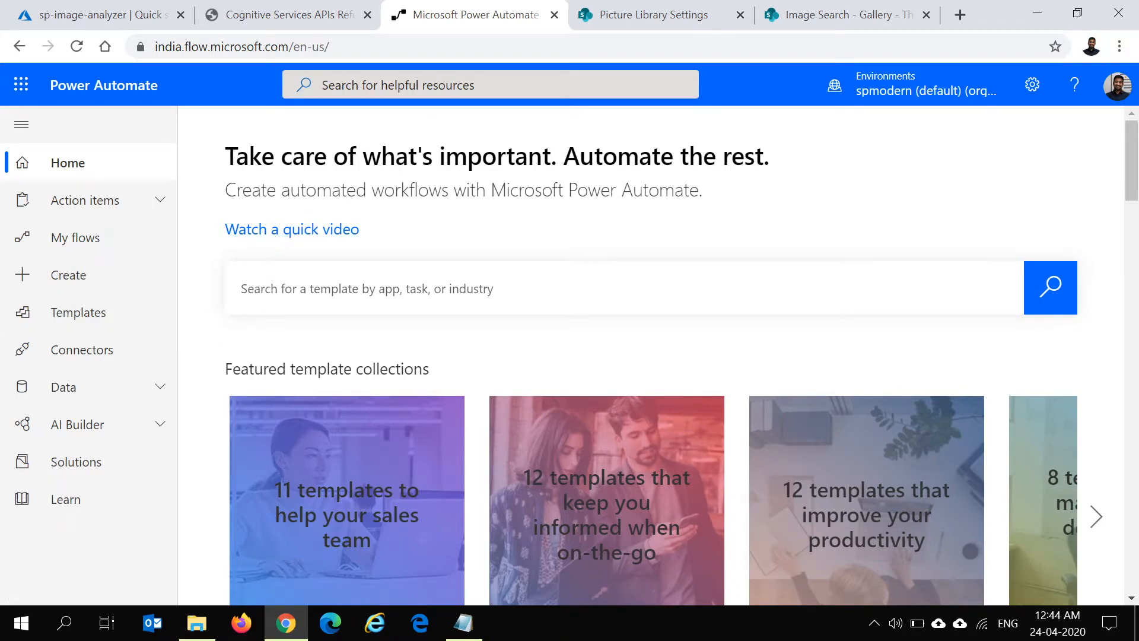
pyautogui.click(71, 275)
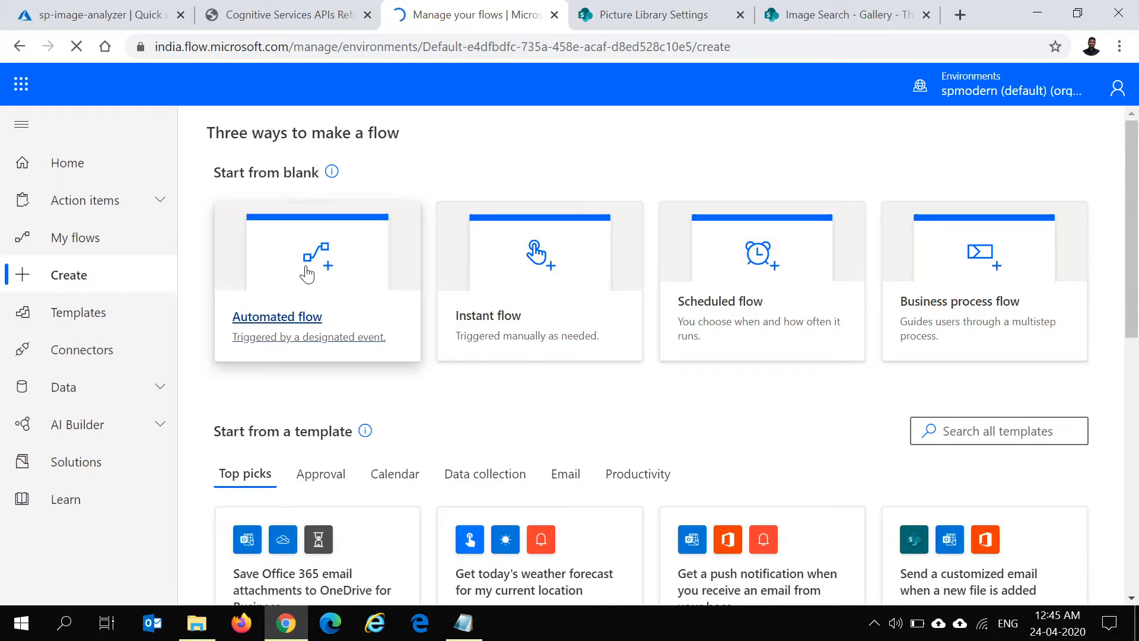
pyautogui.click(279, 310)
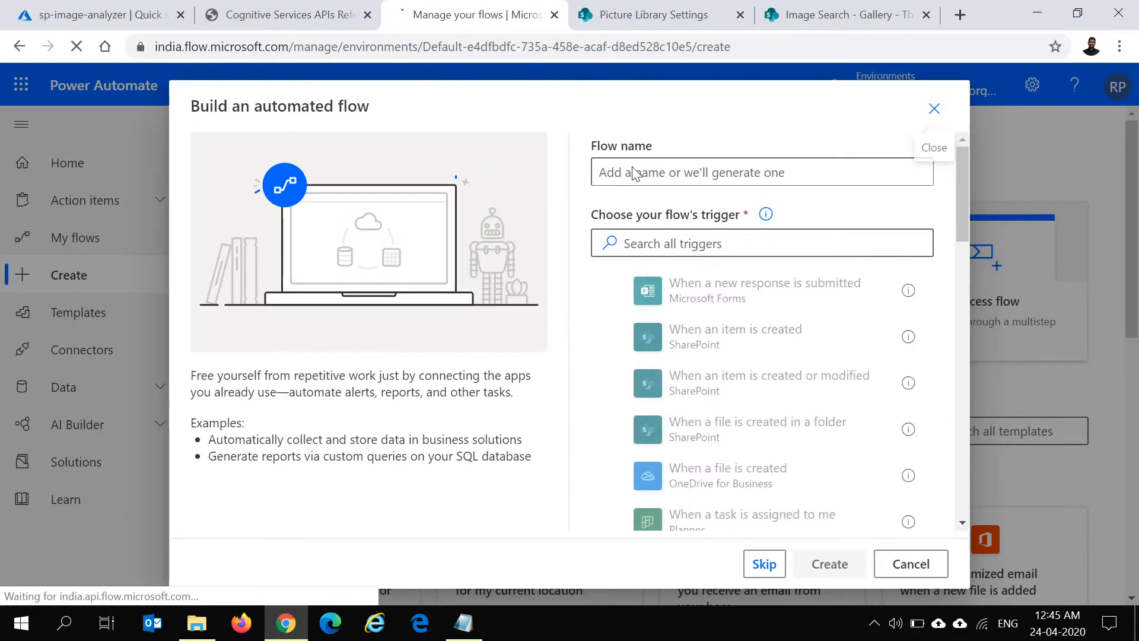
pyautogui.click(634, 172)
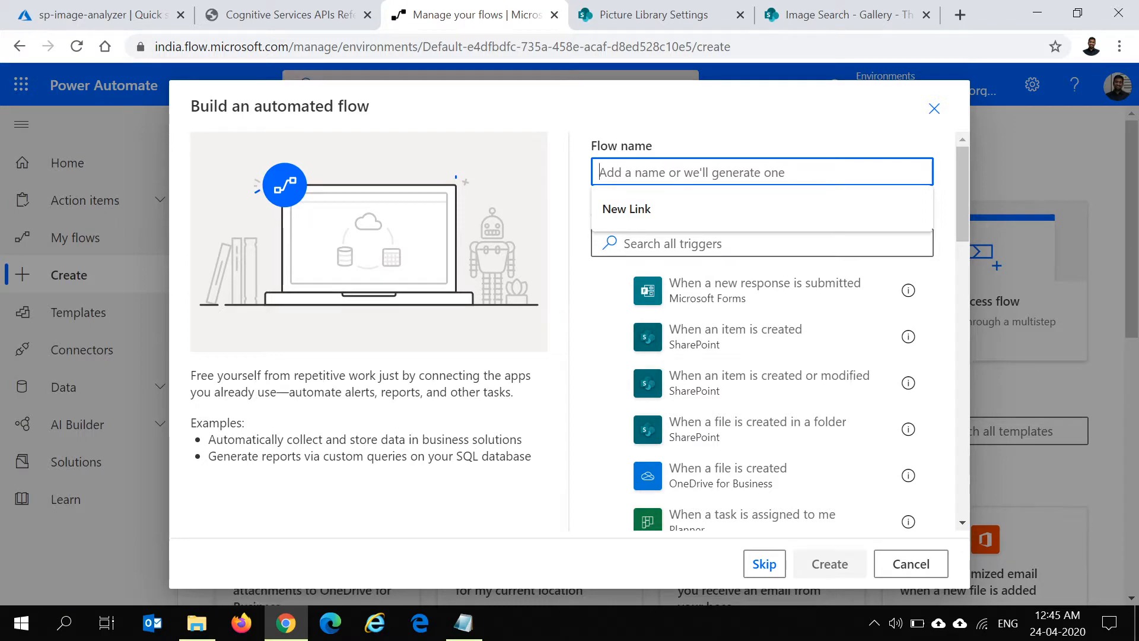
pyautogui.write('Image - Analyzer')
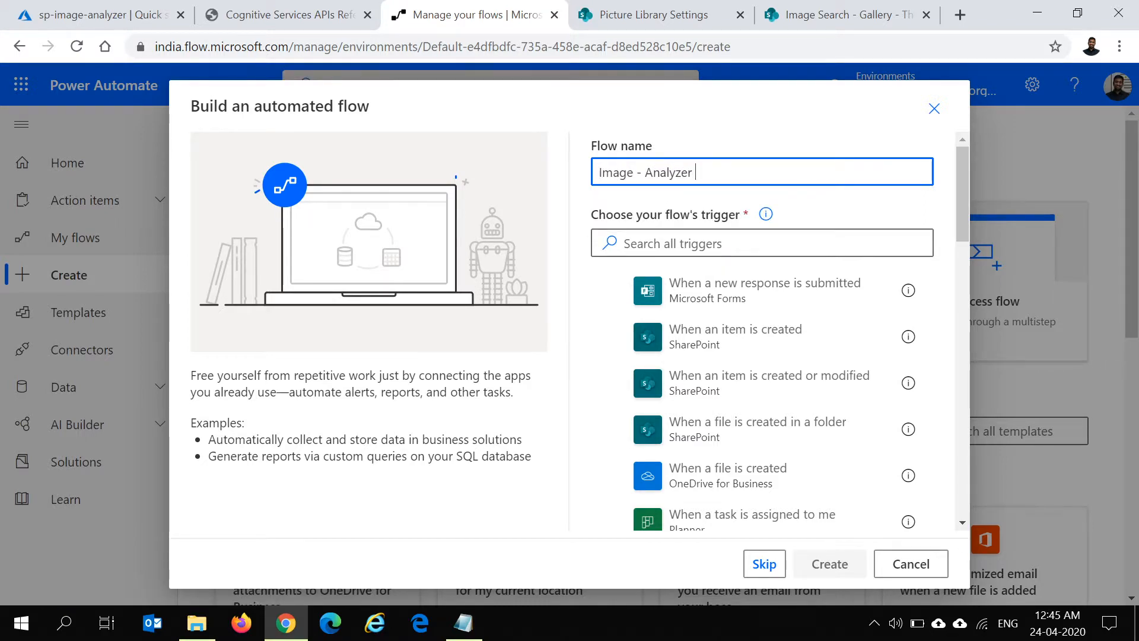
pyautogui.write(' - Dmoe')
pyautogui.write('mo')
pyautogui.press('BackSpace')
pyautogui.press('BackSpace')
pyautogui.press('BackSpace')
# Find SharePoint's "When a file is created (properties only)" trigger and create the flow with it
pyautogui.click(680, 244)
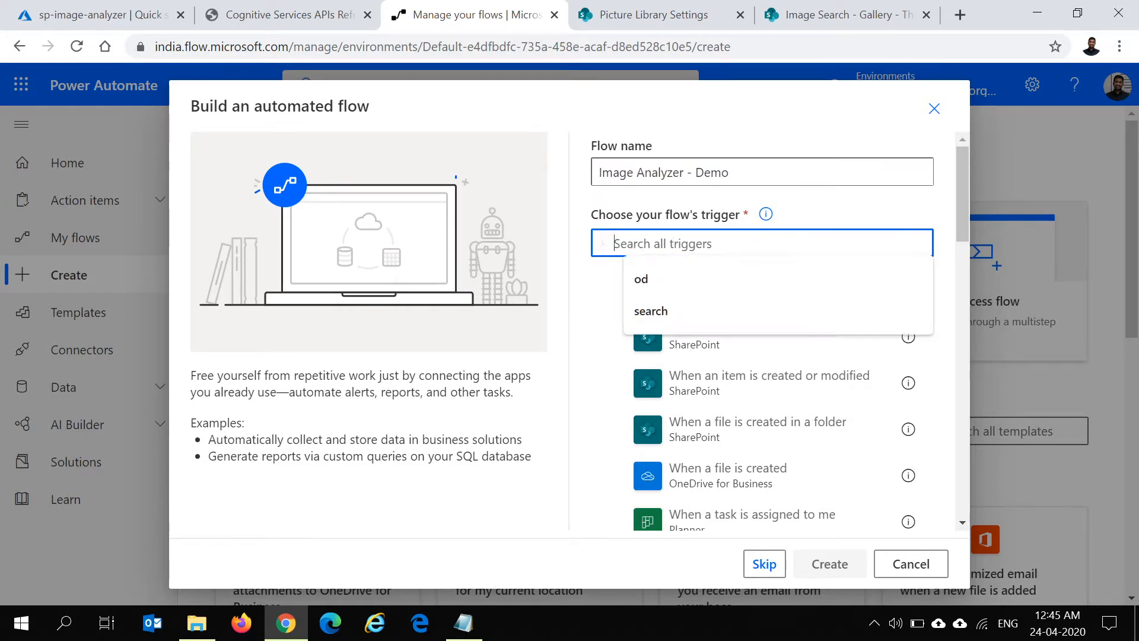
pyautogui.write('file is created')
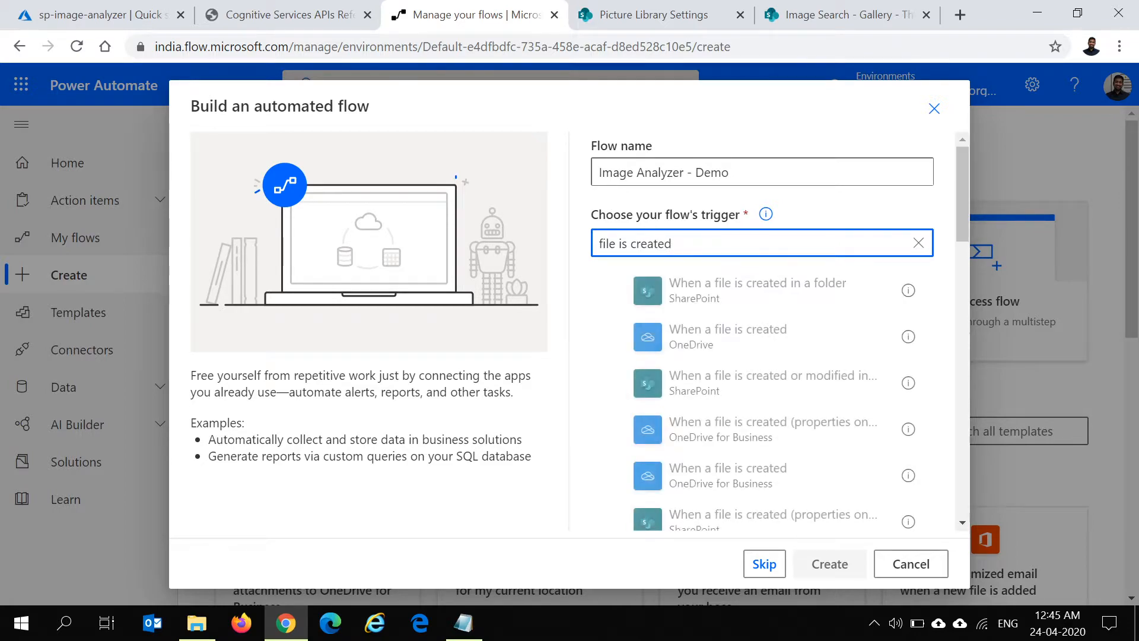
pyautogui.scroll(-2, 754, 409)
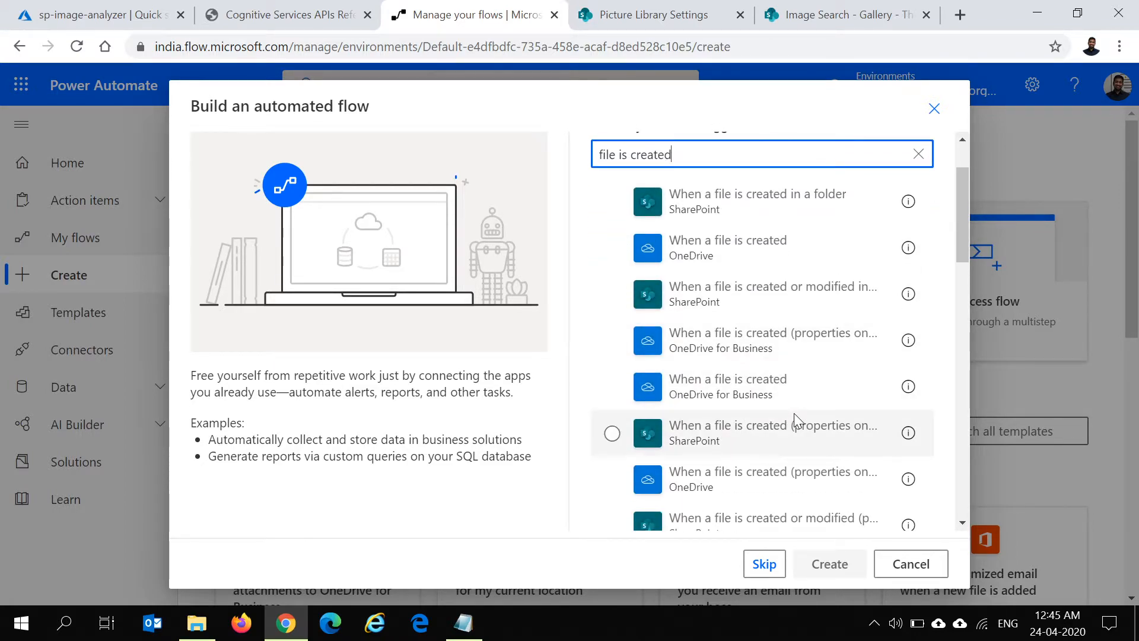
pyautogui.click(727, 439)
pyautogui.click(830, 564)
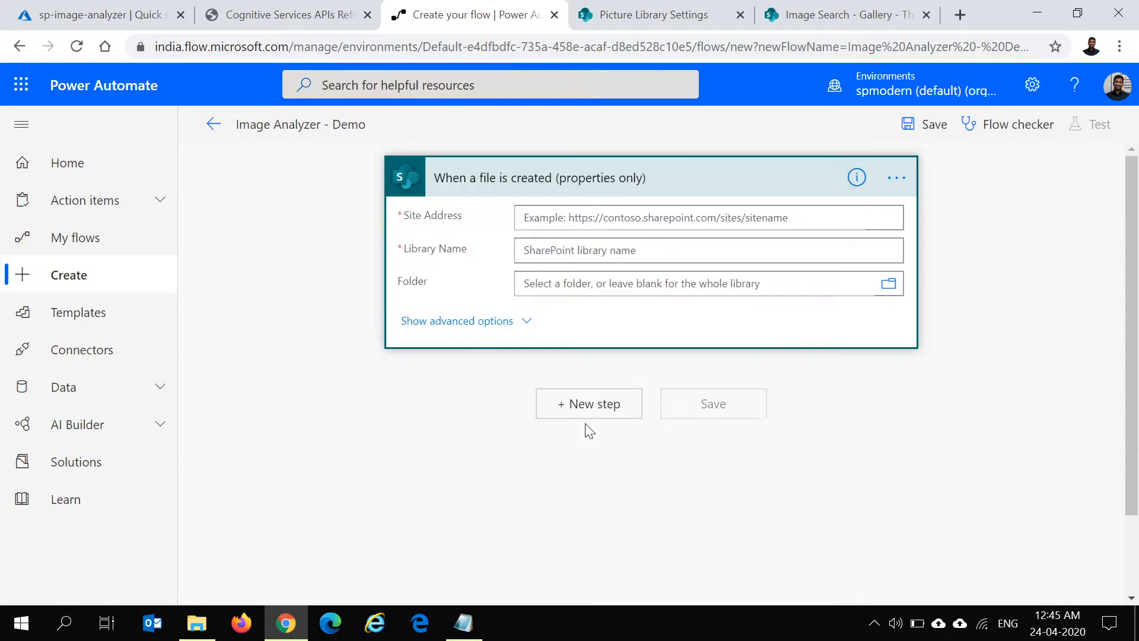
# Set the trigger's site address to the Image Search site and its library name to the custom value Gallery
pyautogui.click(880, 218)
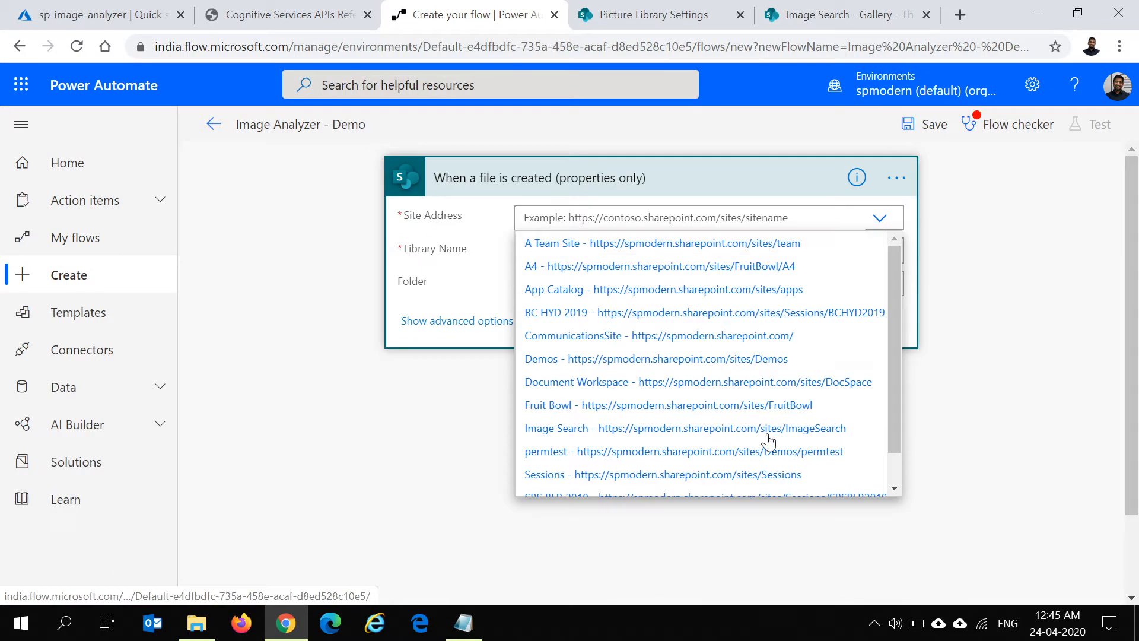
pyautogui.click(833, 429)
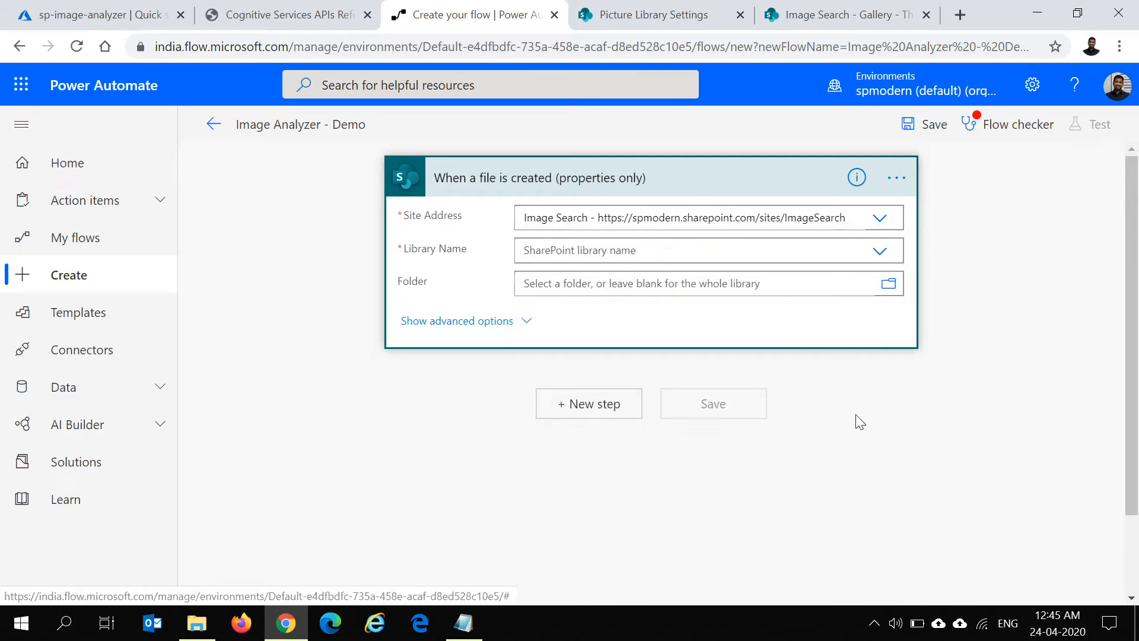
pyautogui.click(880, 254)
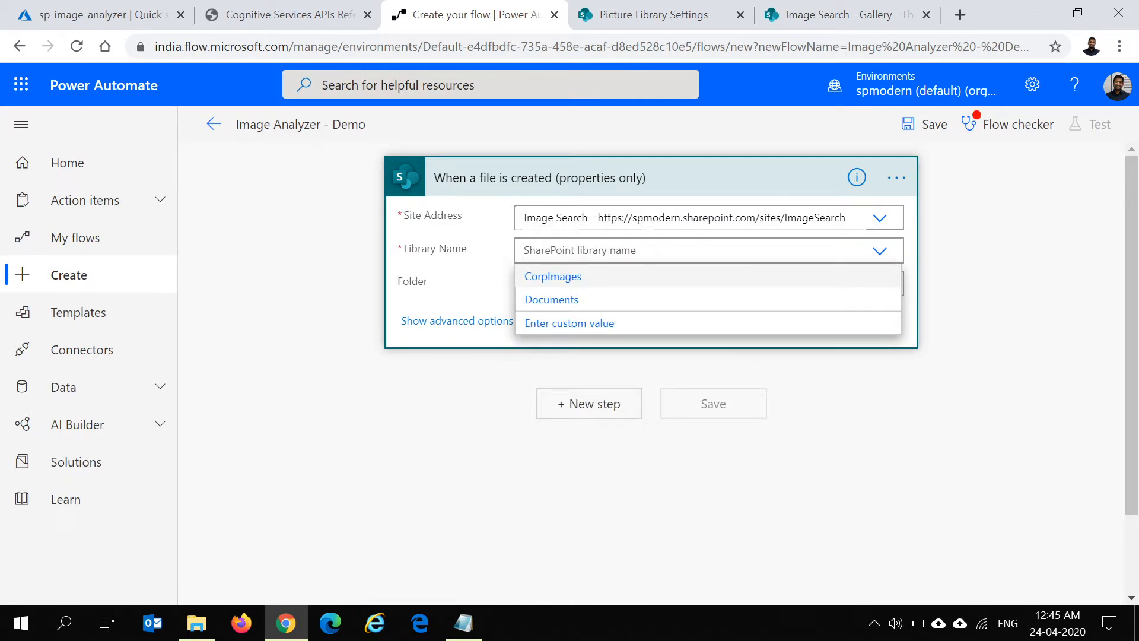
pyautogui.write('Gallery')
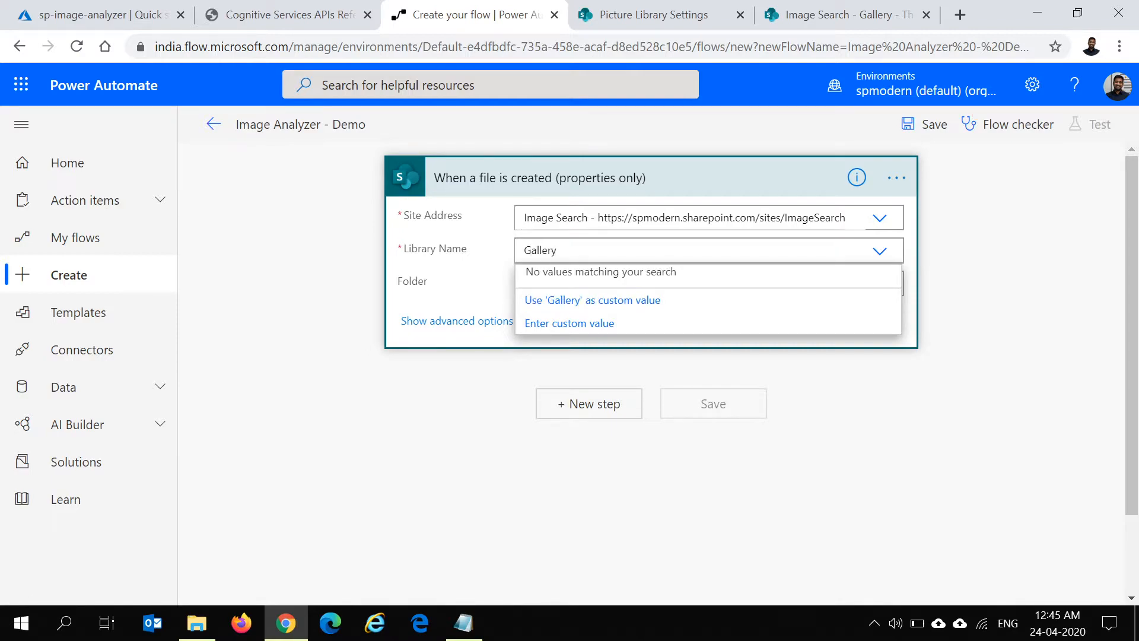
pyautogui.click(610, 301)
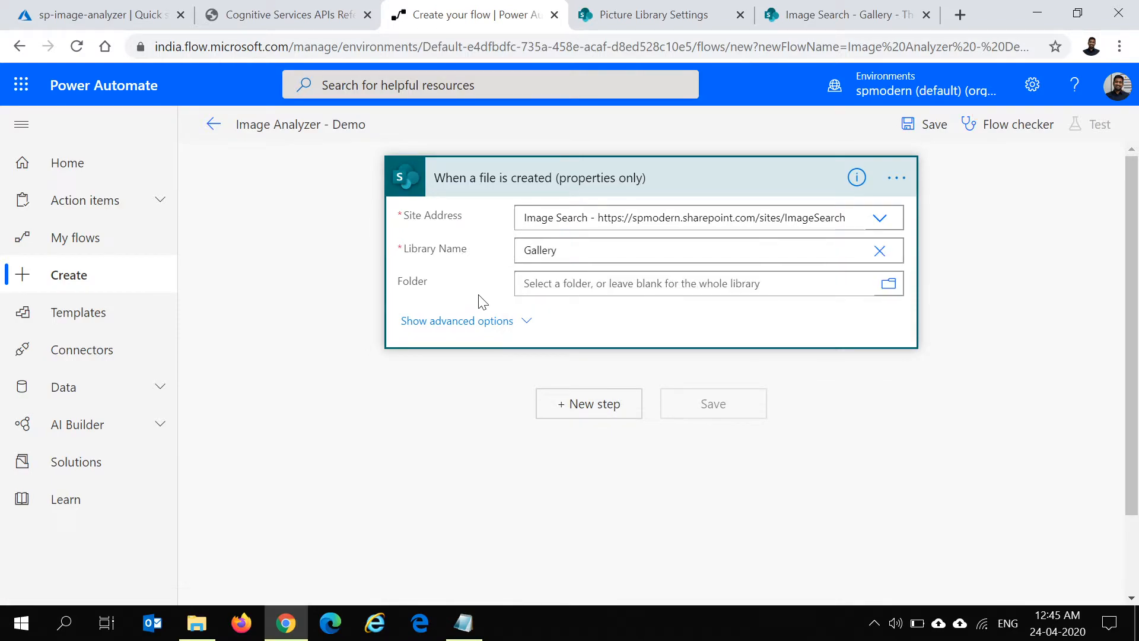
# Add SharePoint's "Get file content" action after the trigger
pyautogui.click(586, 409)
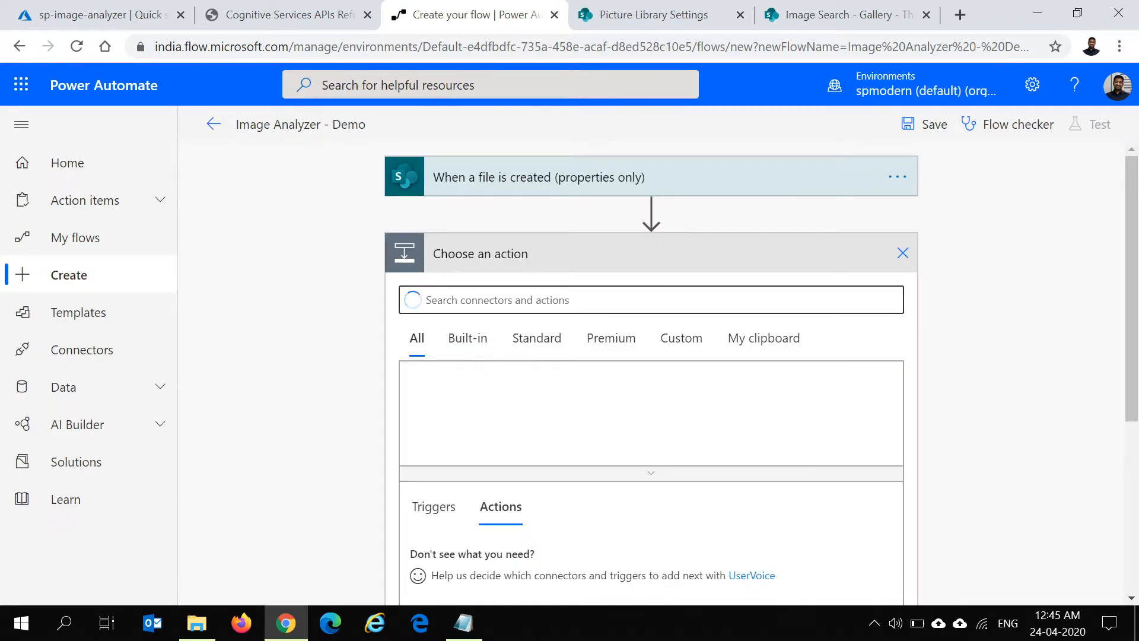
pyautogui.write('get file content')
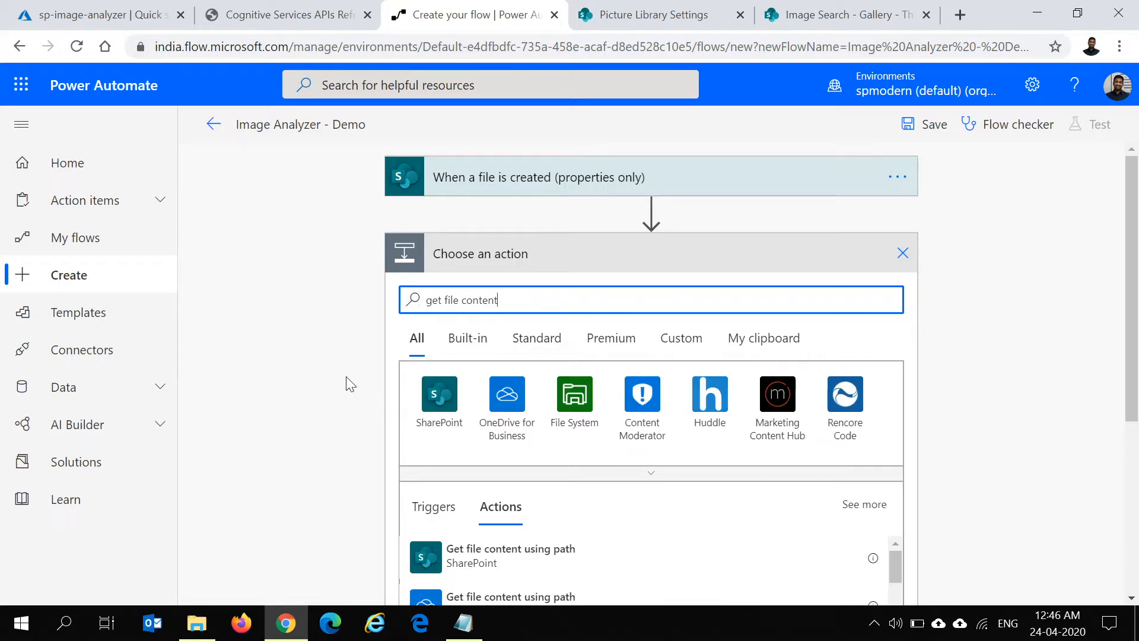
pyautogui.scroll(-3, 381, 374)
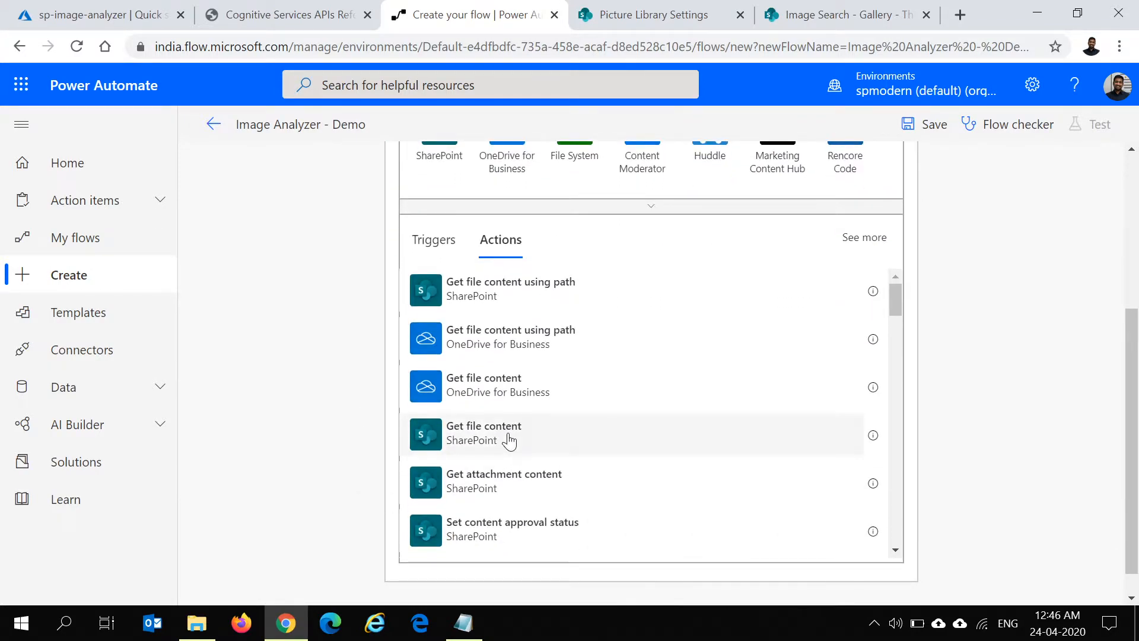
pyautogui.click(507, 438)
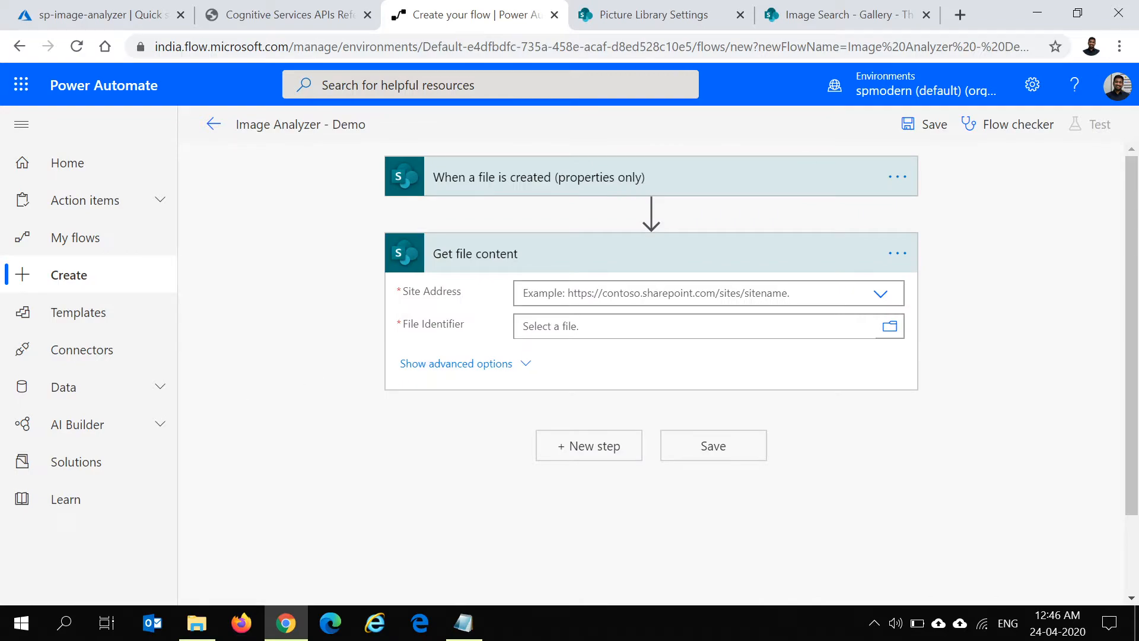
# Set the Get file content action's File Identifier to the trigger's Identifier dynamic content
pyautogui.click(802, 327)
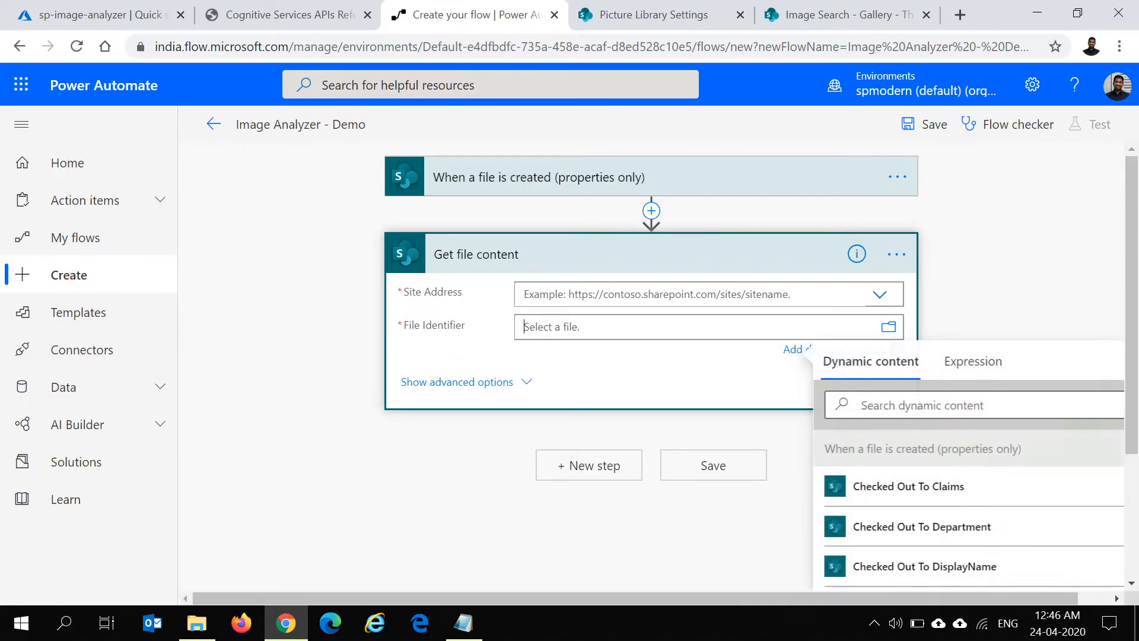
pyautogui.write('ide')
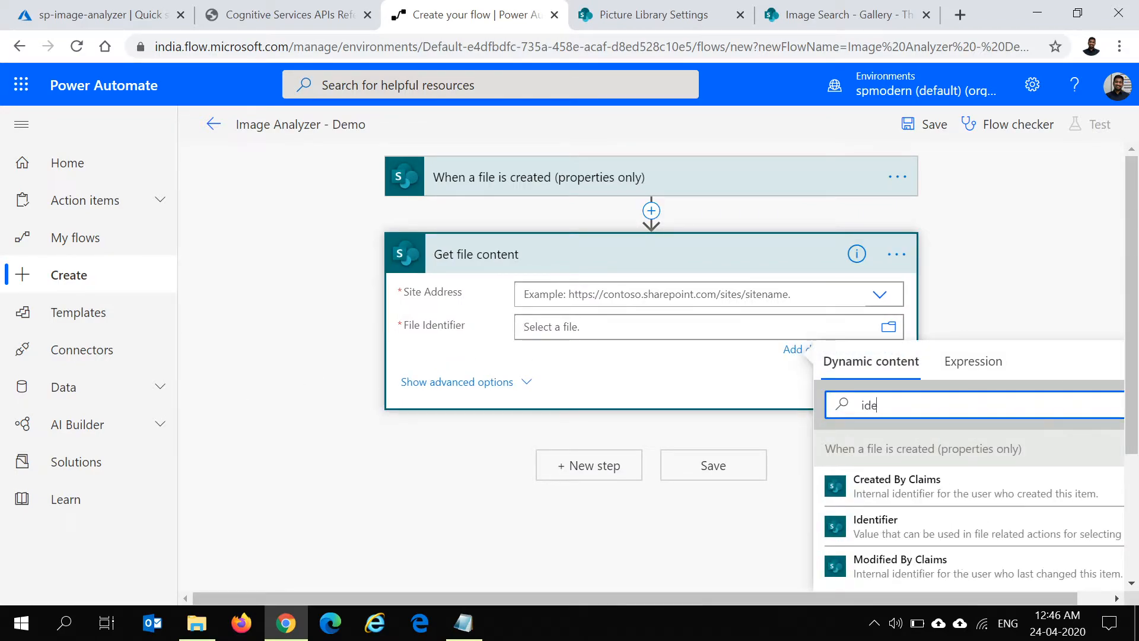
pyautogui.write('ntifier')
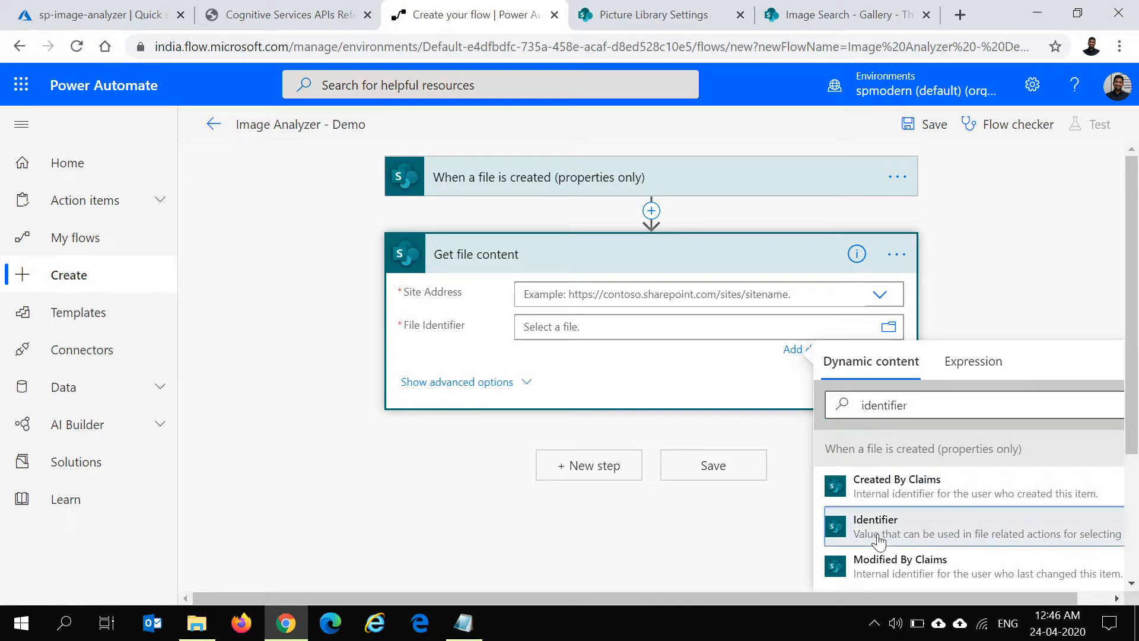
pyautogui.click(866, 522)
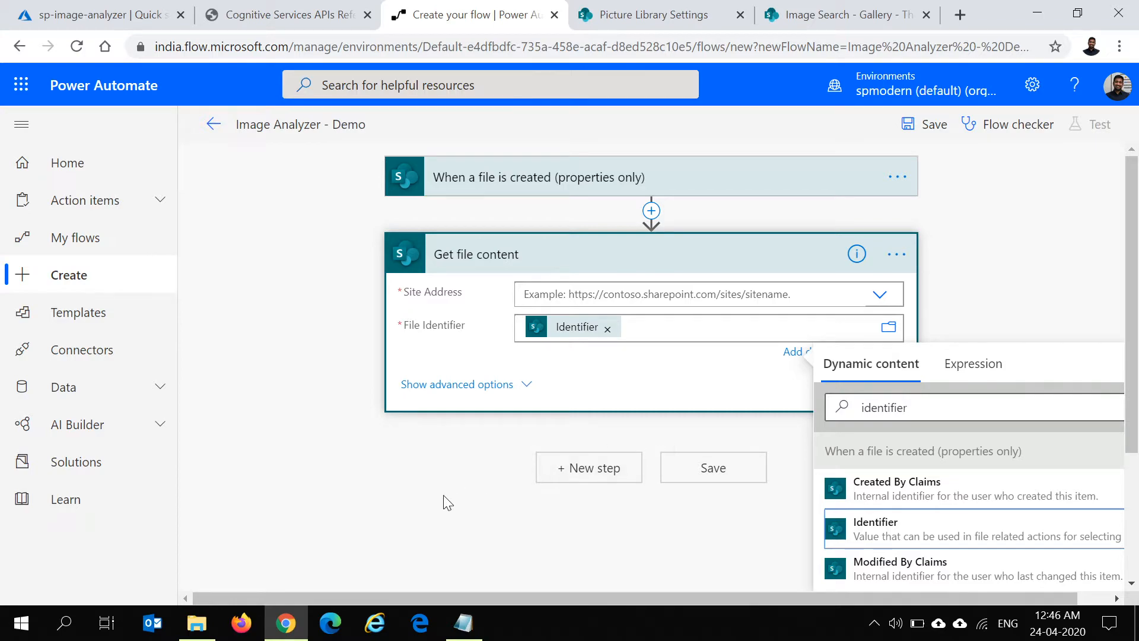
pyautogui.click(598, 466)
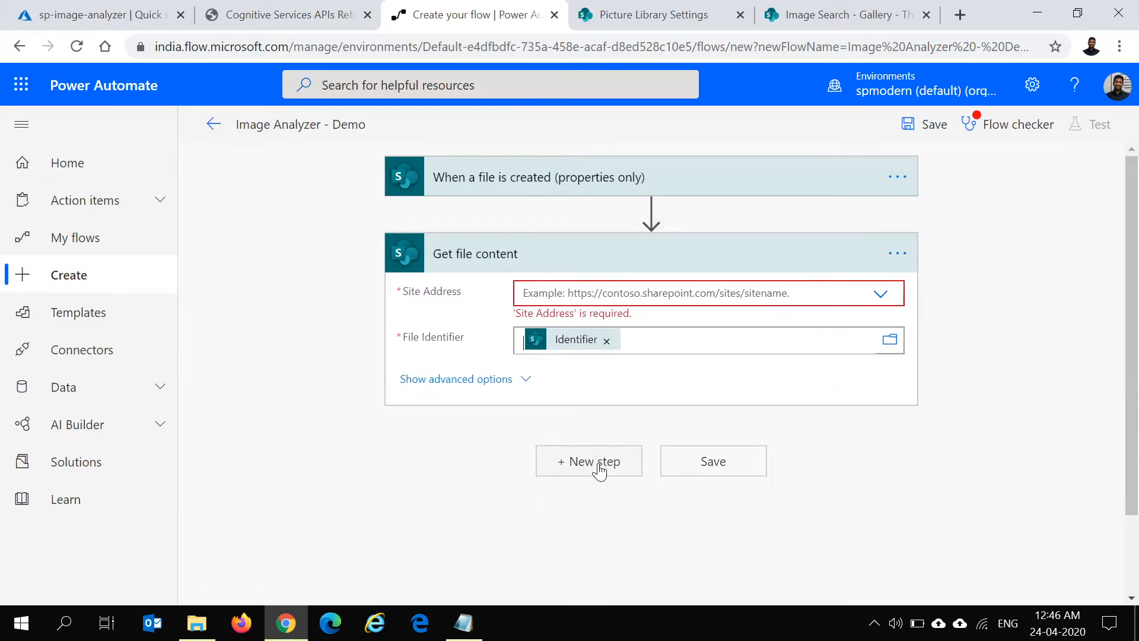
# Set the Get file content action's site address to the Image Search site
pyautogui.click(881, 293)
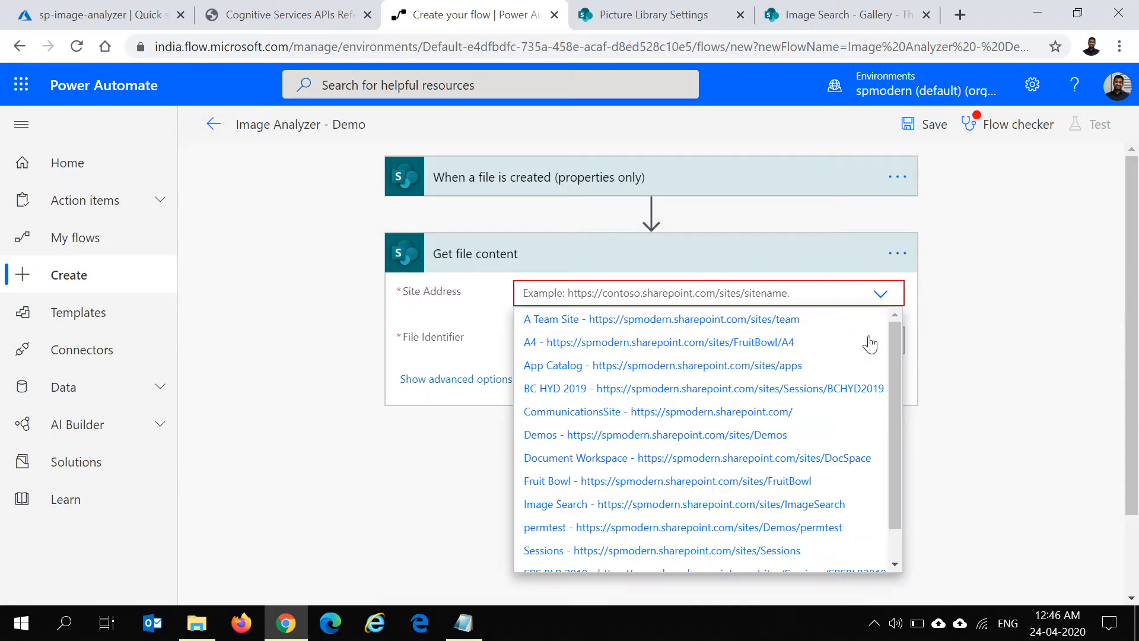
pyautogui.click(825, 505)
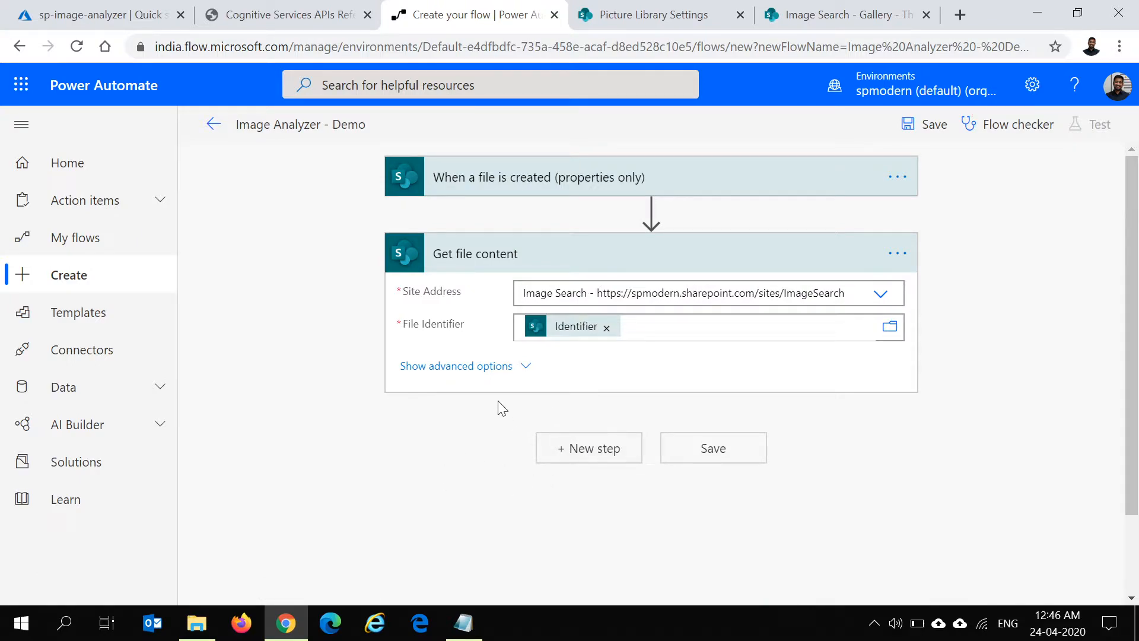
# Start a new step after Get file content and search the connectors and actions for Computer Vision
pyautogui.click(574, 452)
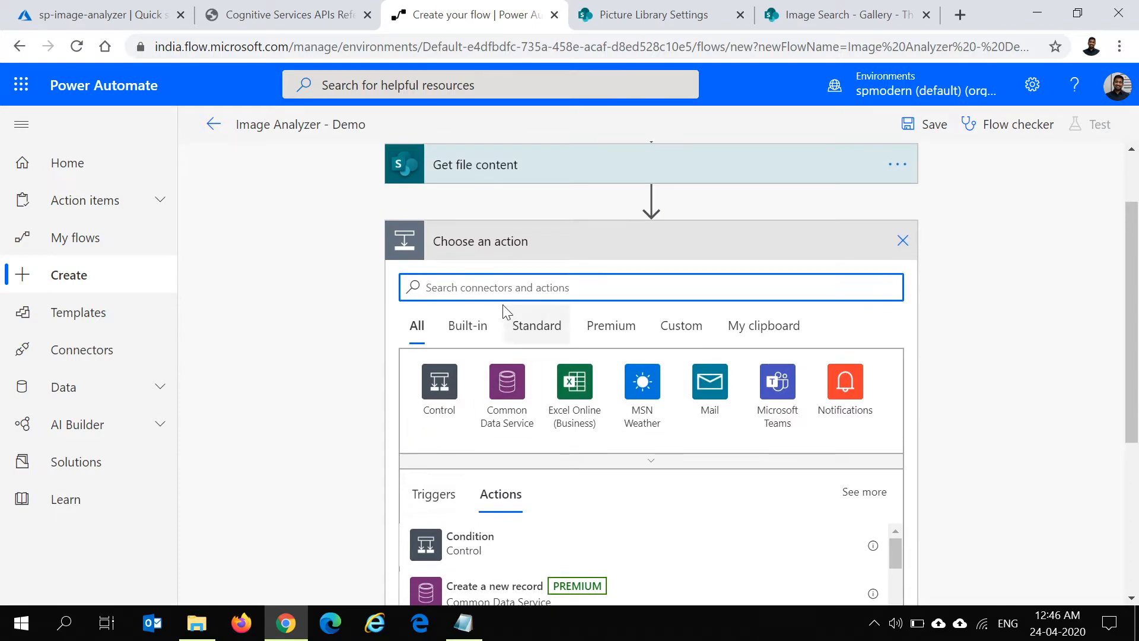
pyautogui.write('Computer')
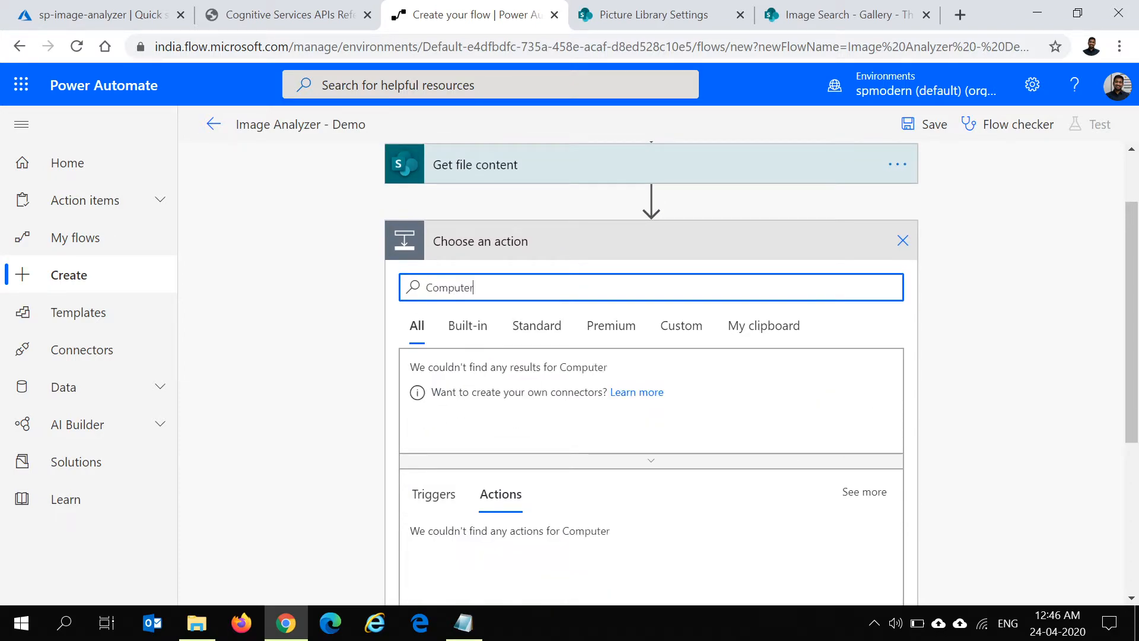
pyautogui.write(' Vision')
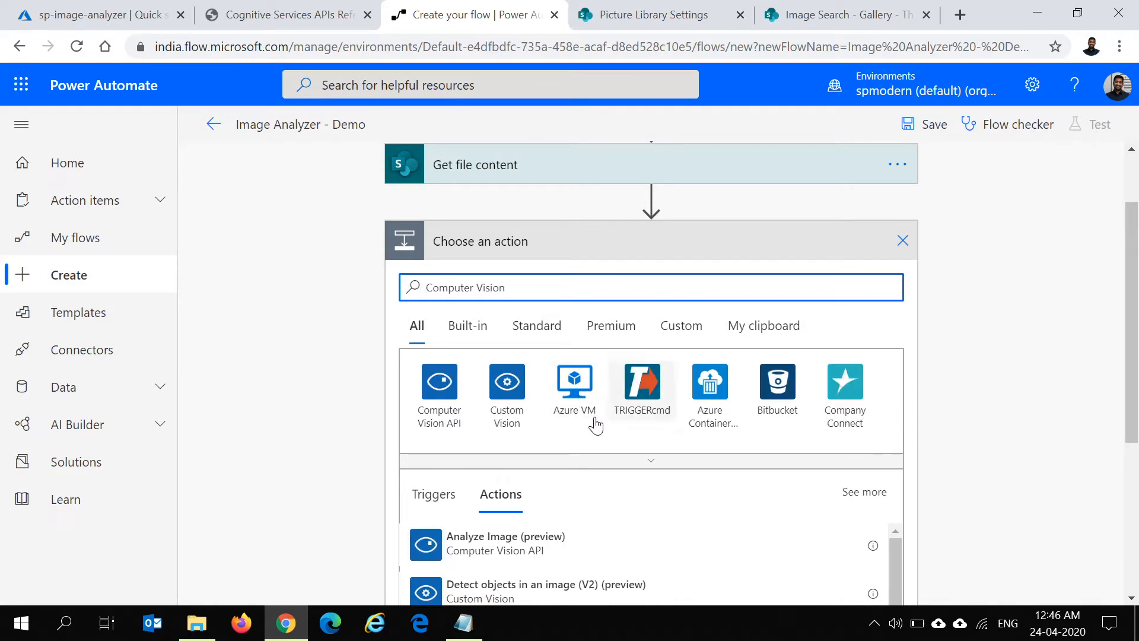
# Examine the Computer Vision API and Custom Vision actions offered for analyzing images
pyautogui.scroll(-1, 354, 452)
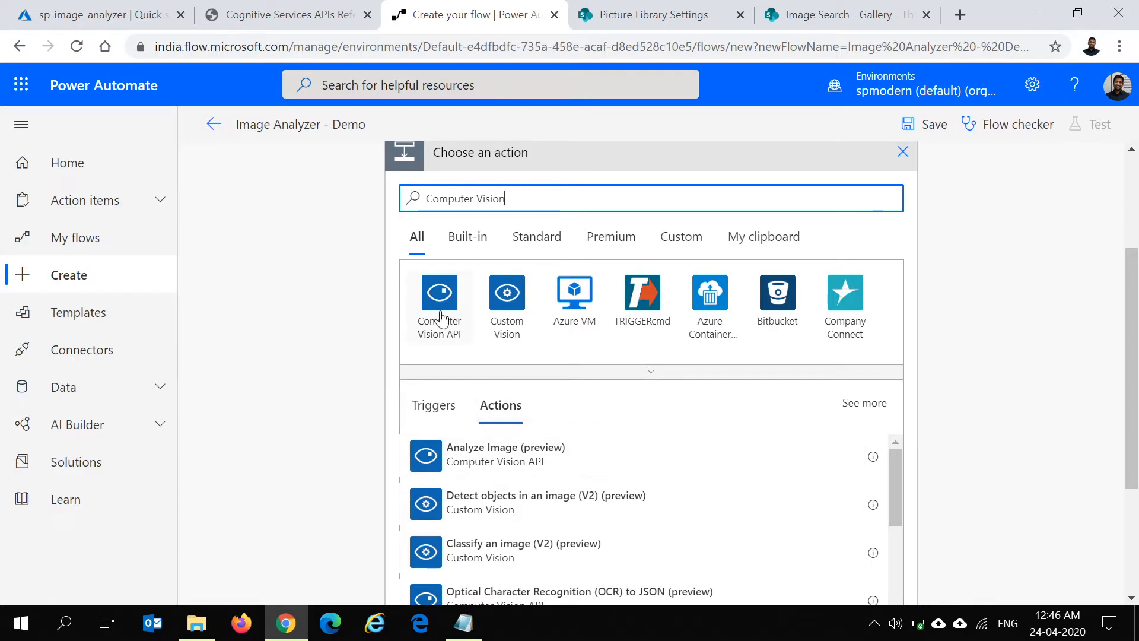
pyautogui.scroll(-1, 548, 411)
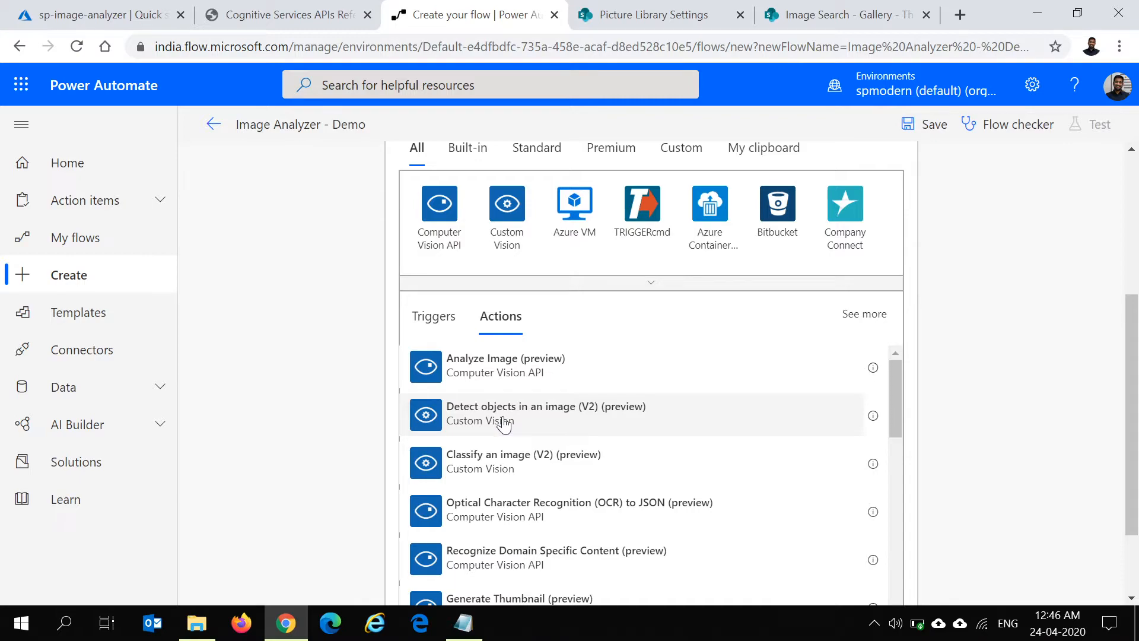
pyautogui.scroll(-1, 515, 438)
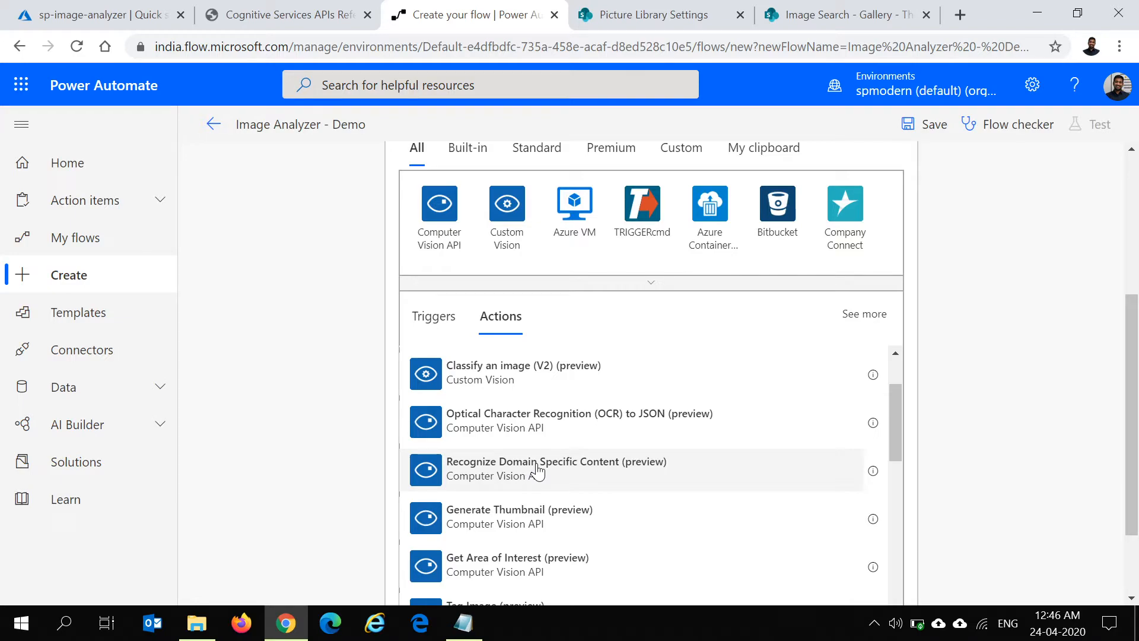
pyautogui.scroll(-1, 537, 472)
pyautogui.scroll(-1, 364, 516)
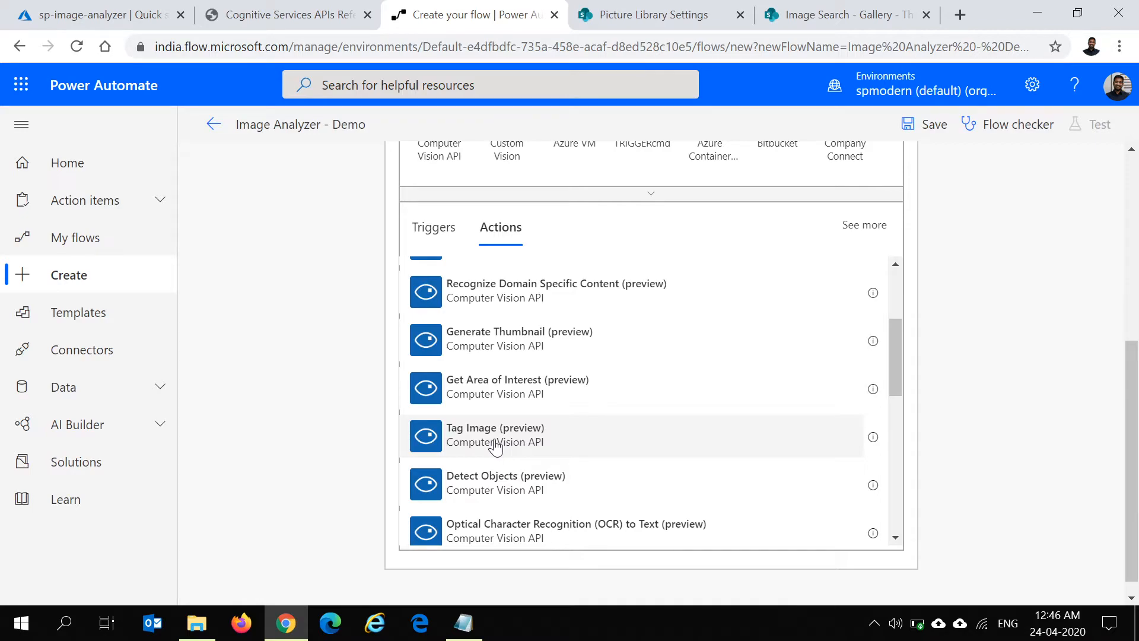
pyautogui.scroll(3, 496, 446)
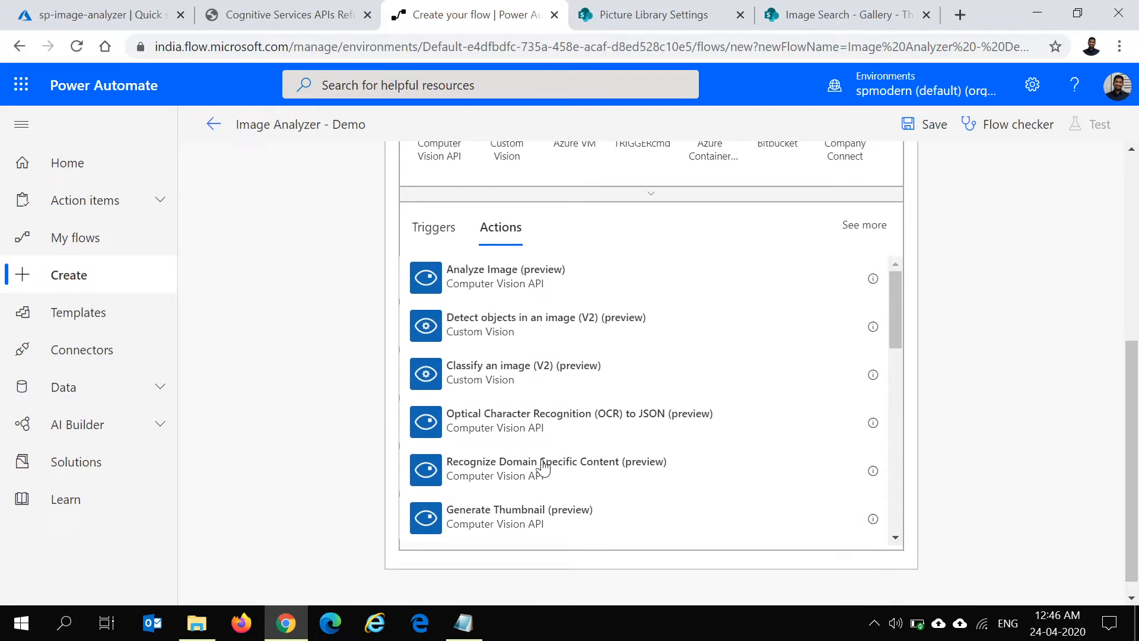
pyautogui.scroll(2, 503, 387)
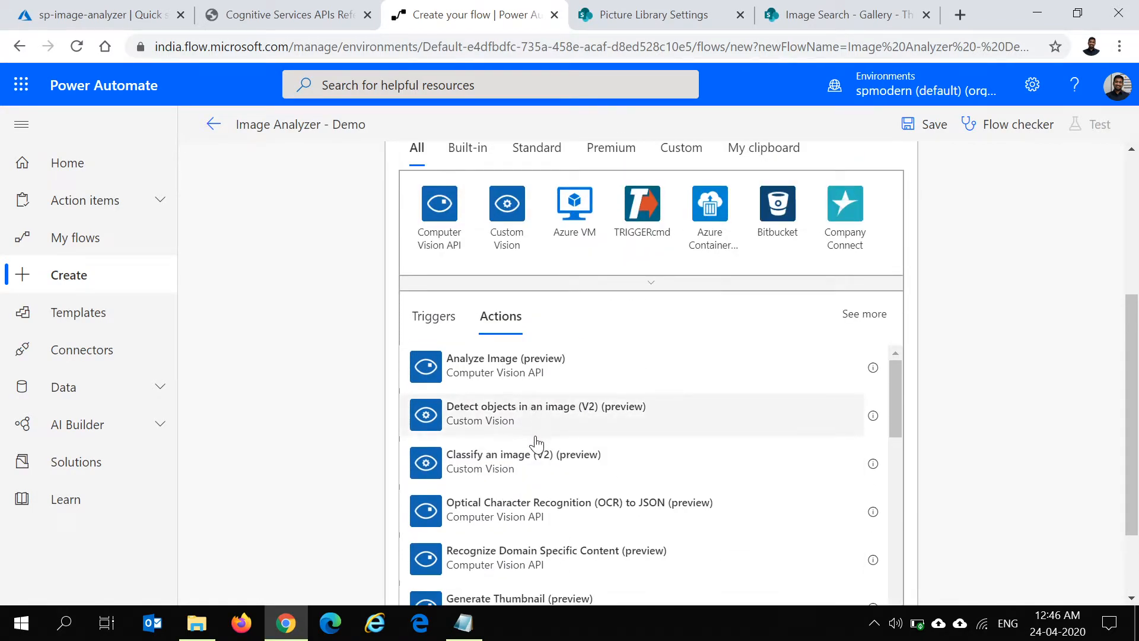
pyautogui.scroll(-1, 522, 456)
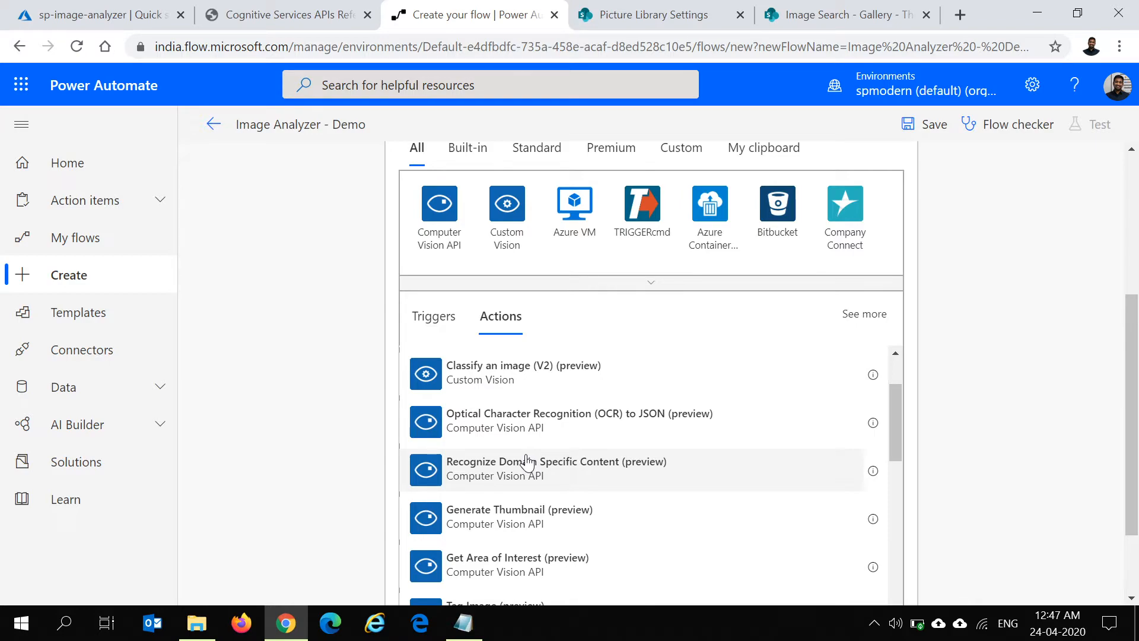
pyautogui.scroll(2, 356, 432)
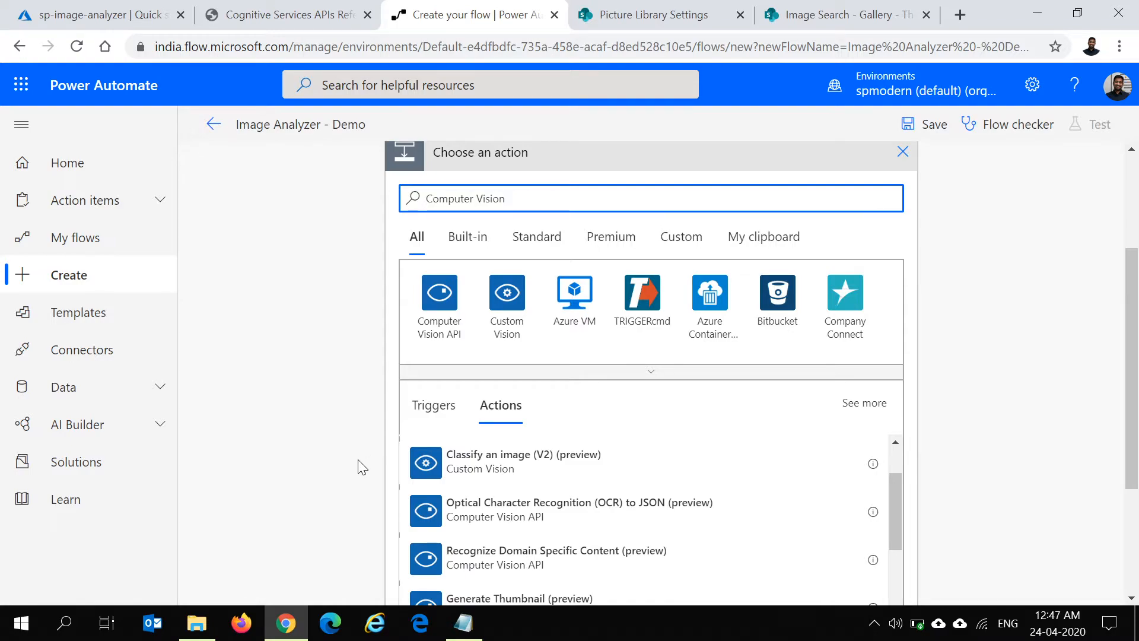
pyautogui.scroll(1, 352, 440)
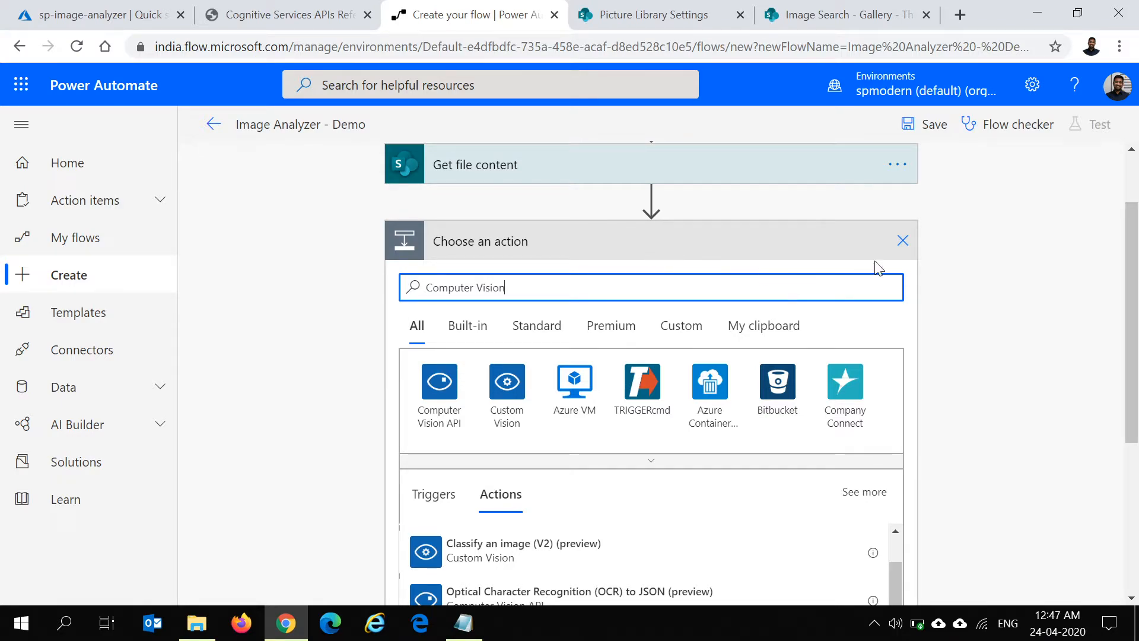
# Search for HTTP instead, add the HTTP connector's HTTP action, and set its method to POST
pyautogui.moveTo(506, 287); pyautogui.dragTo(374, 323)
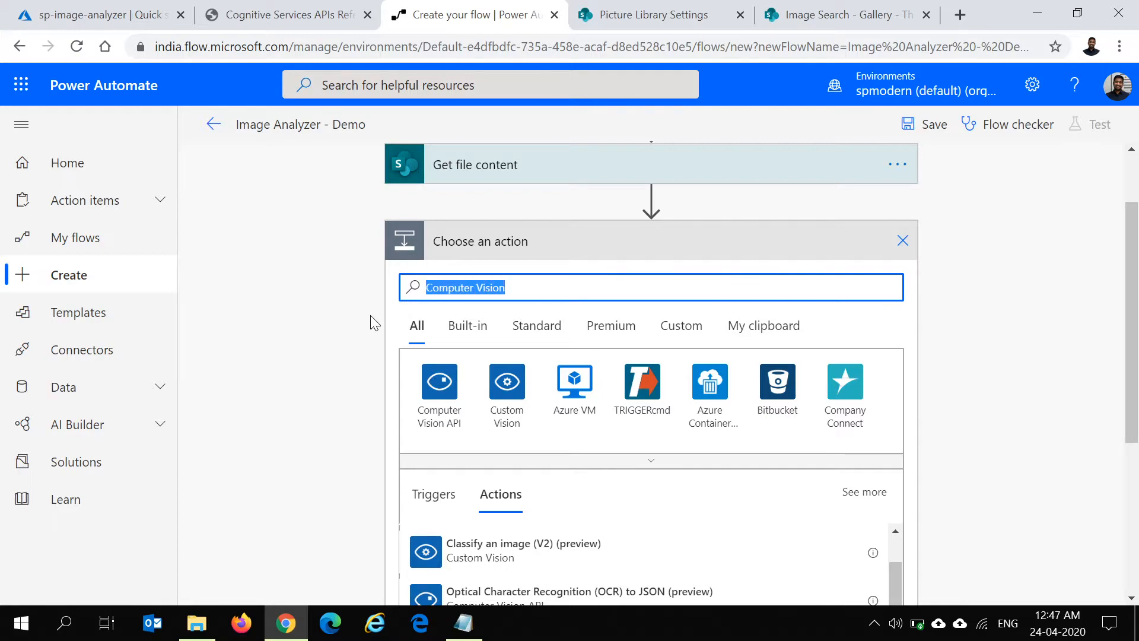
pyautogui.write('HTTP')
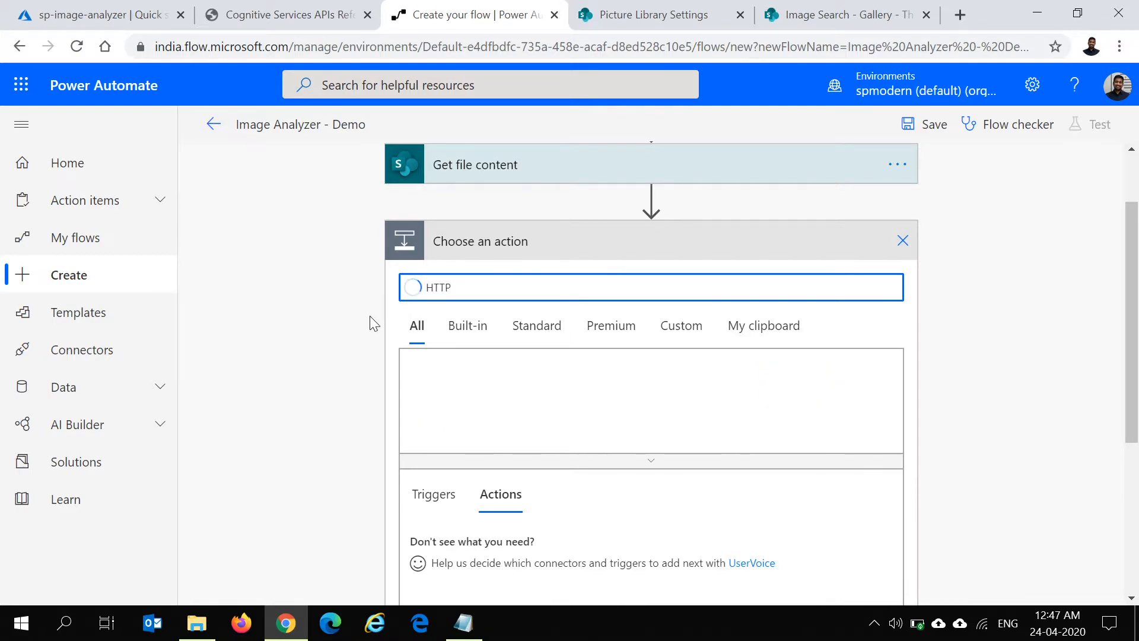
pyautogui.click(505, 401)
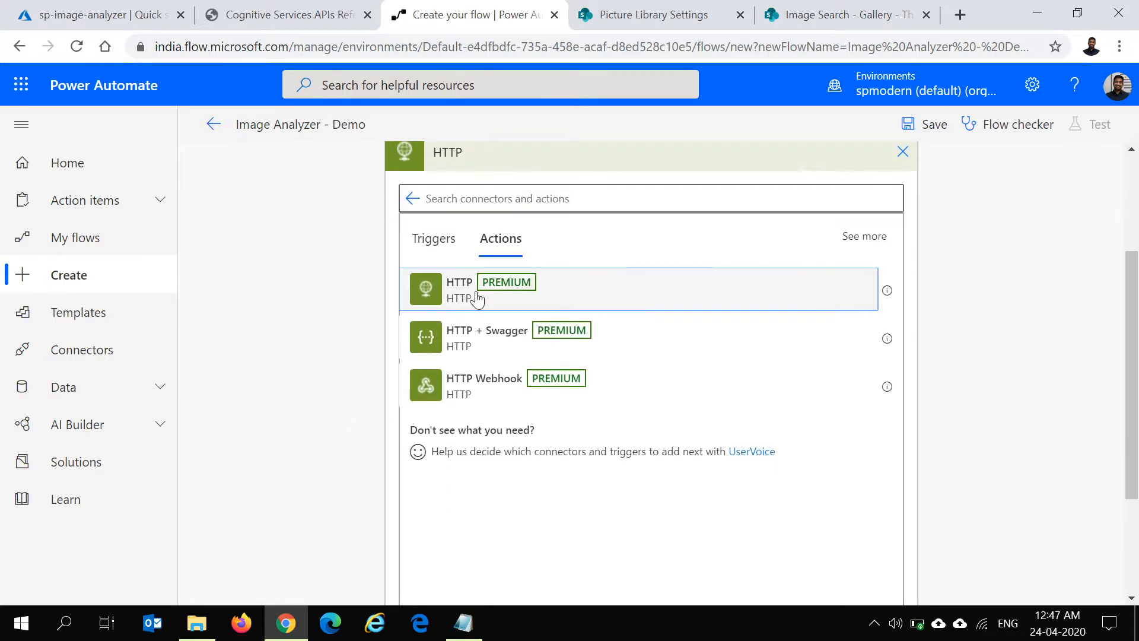
pyautogui.click(473, 296)
pyautogui.click(879, 272)
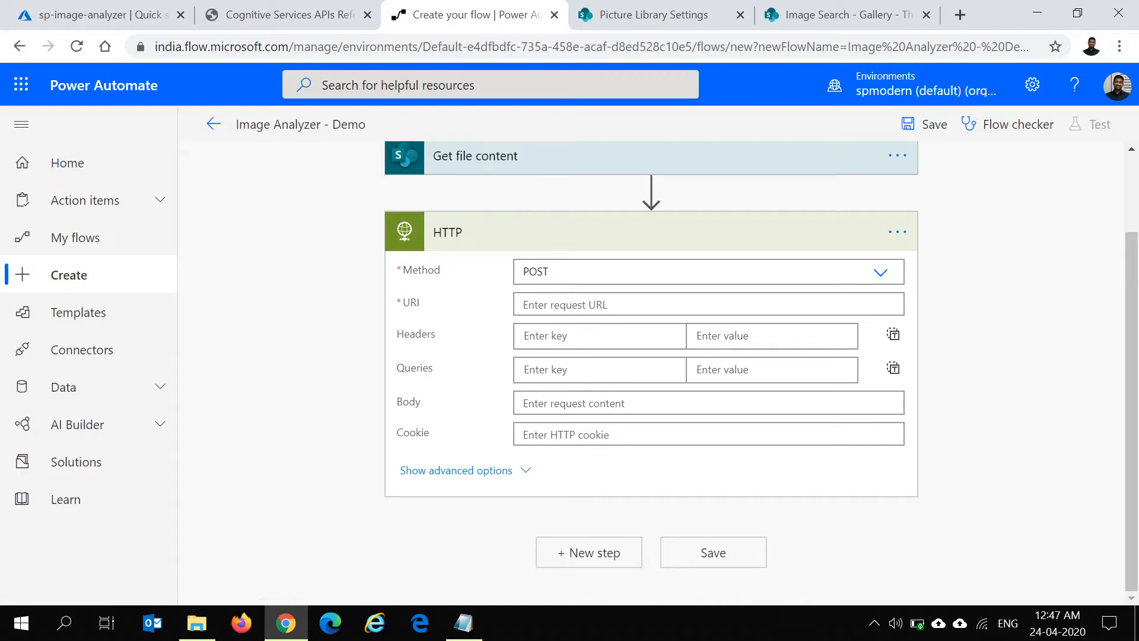
# Copy the sp-image-analyzer endpoint from its Azure Quick start page into the HTTP action's URI
pyautogui.click(101, 15)
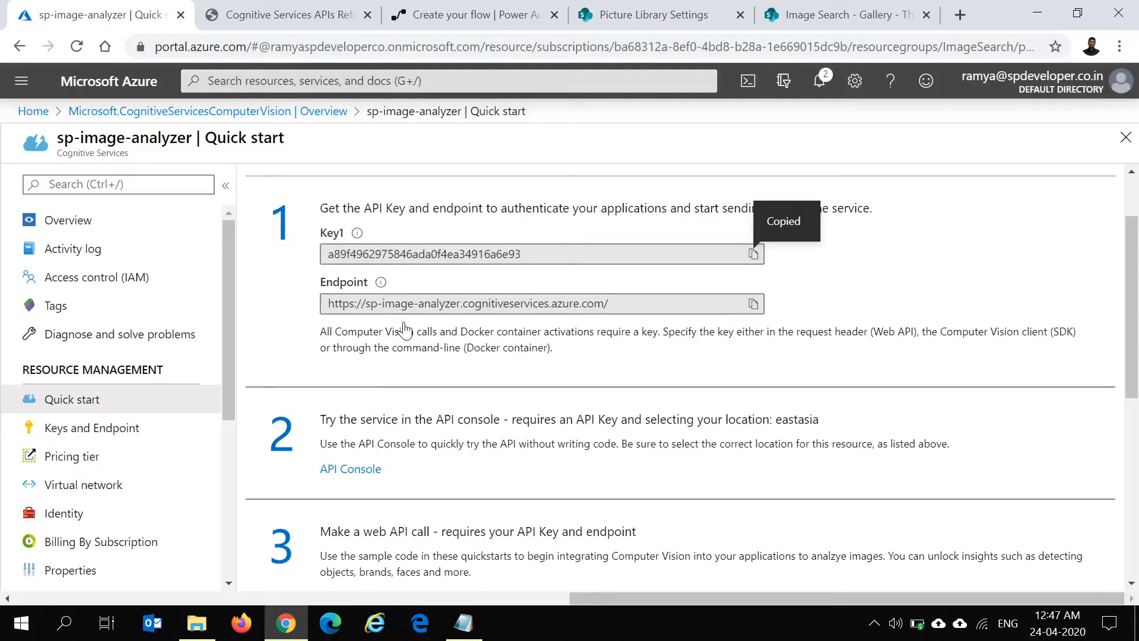
pyautogui.click(753, 304)
pyautogui.click(463, 14)
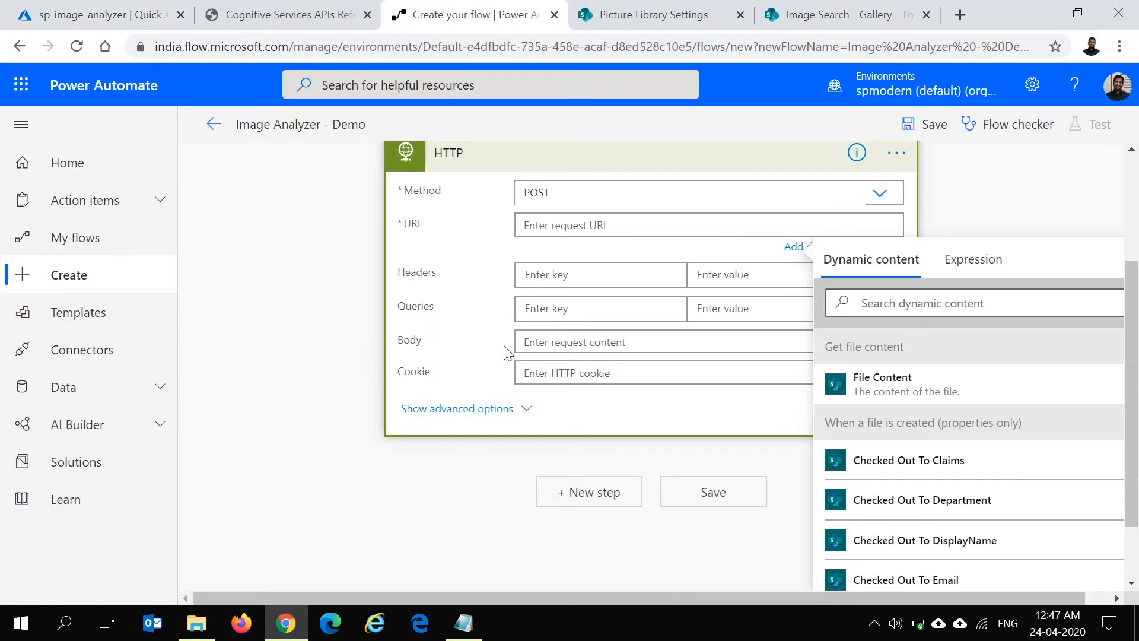
pyautogui.hotkey('ctrl', 'v')
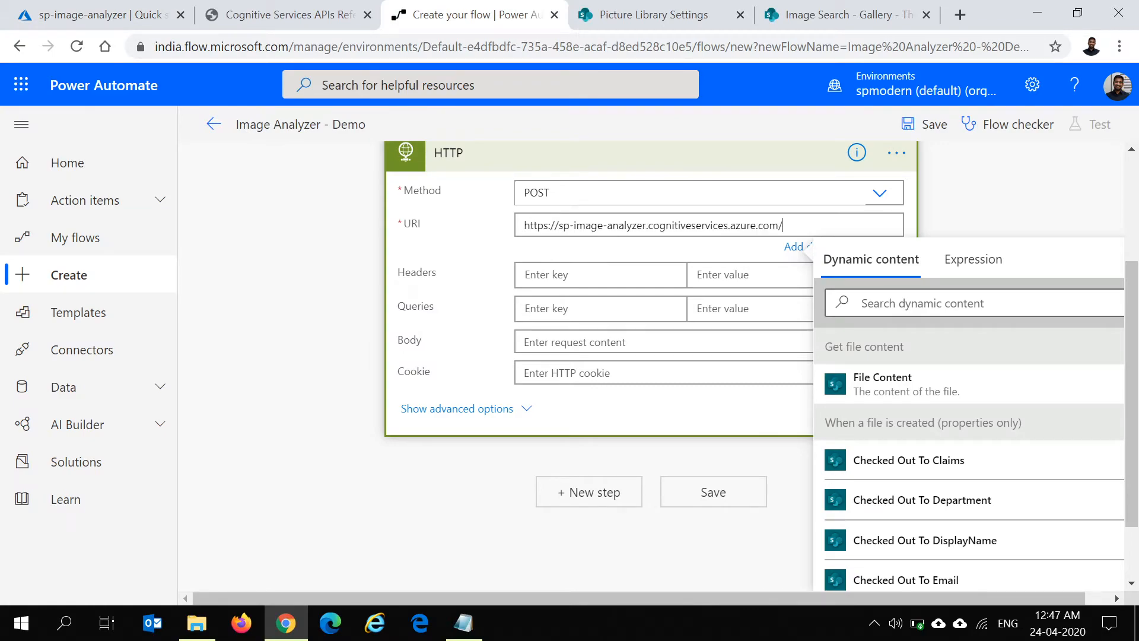
# Append the path /vision/v2.0/analyze from the API console's HTTP request to the URI, leaving a single slash after the domain
pyautogui.click(335, 21)
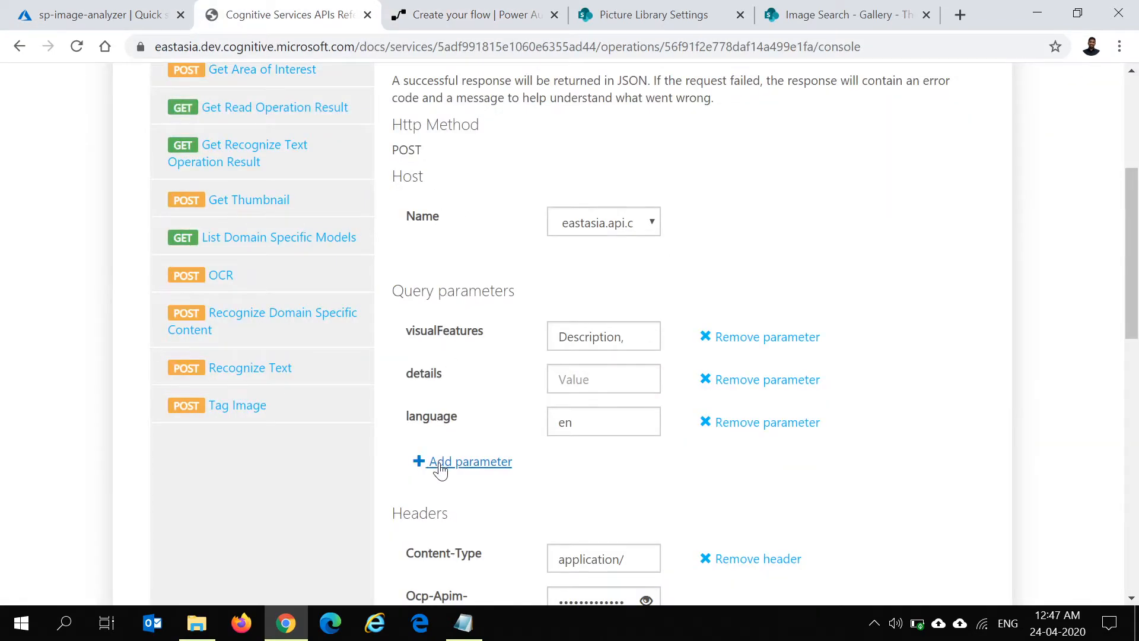
pyautogui.scroll(-5, 415, 465)
pyautogui.scroll(-6, 377, 467)
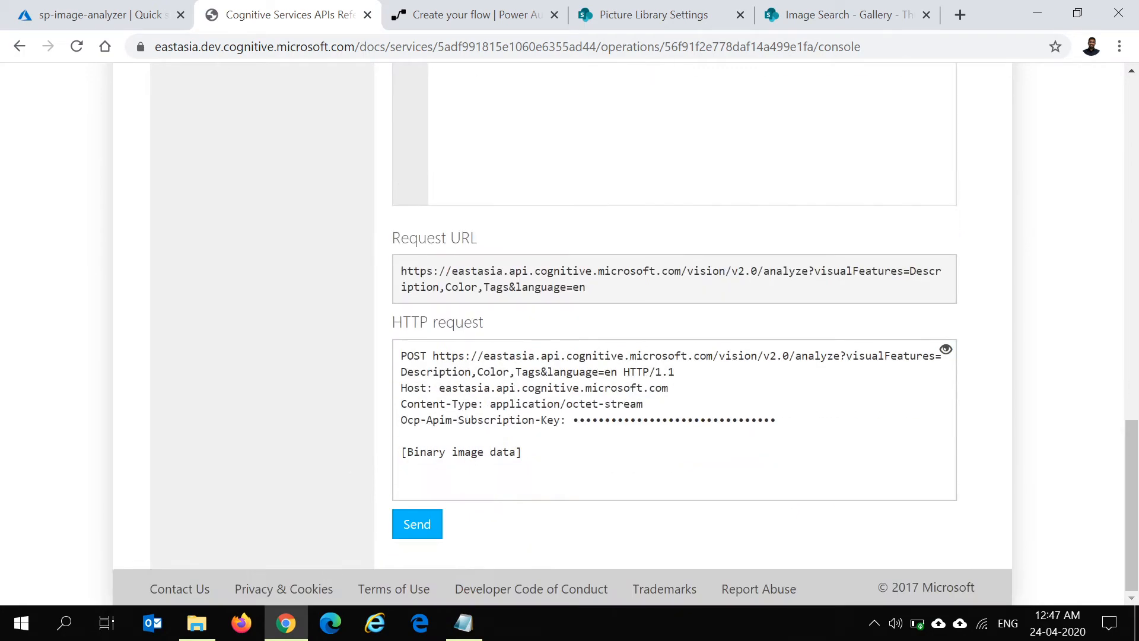
pyautogui.moveTo(840, 355)
pyautogui.mouseDown()
pyautogui.moveTo(714, 355)
pyautogui.moveTo(839, 355)
pyautogui.mouseUp()
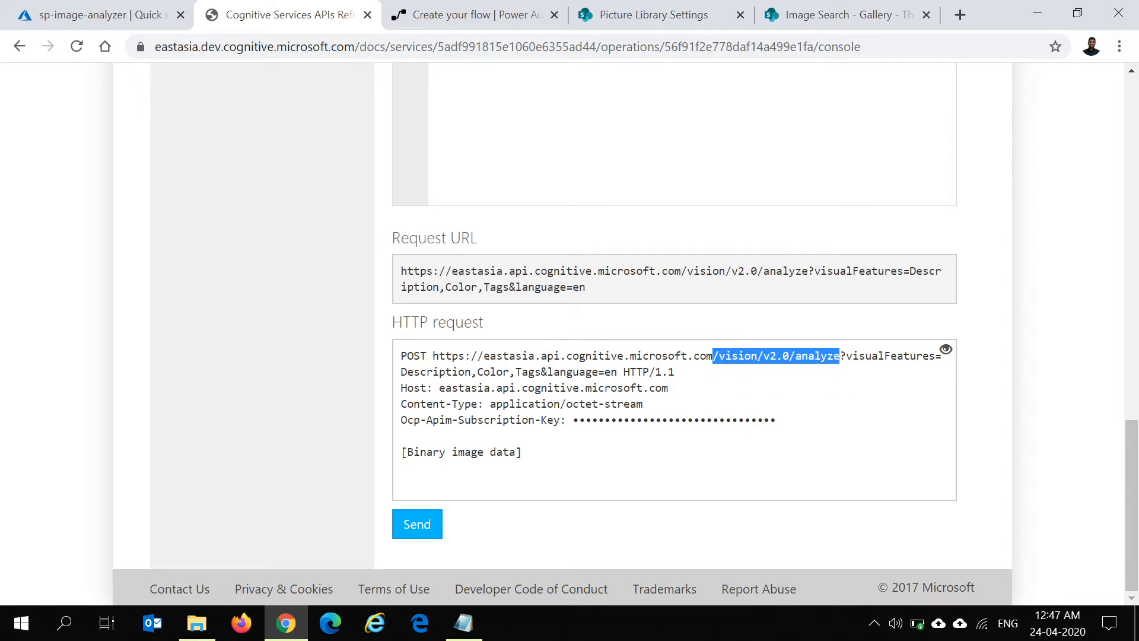
pyautogui.click(475, 15)
pyautogui.hotkey('ctrl', 'v')
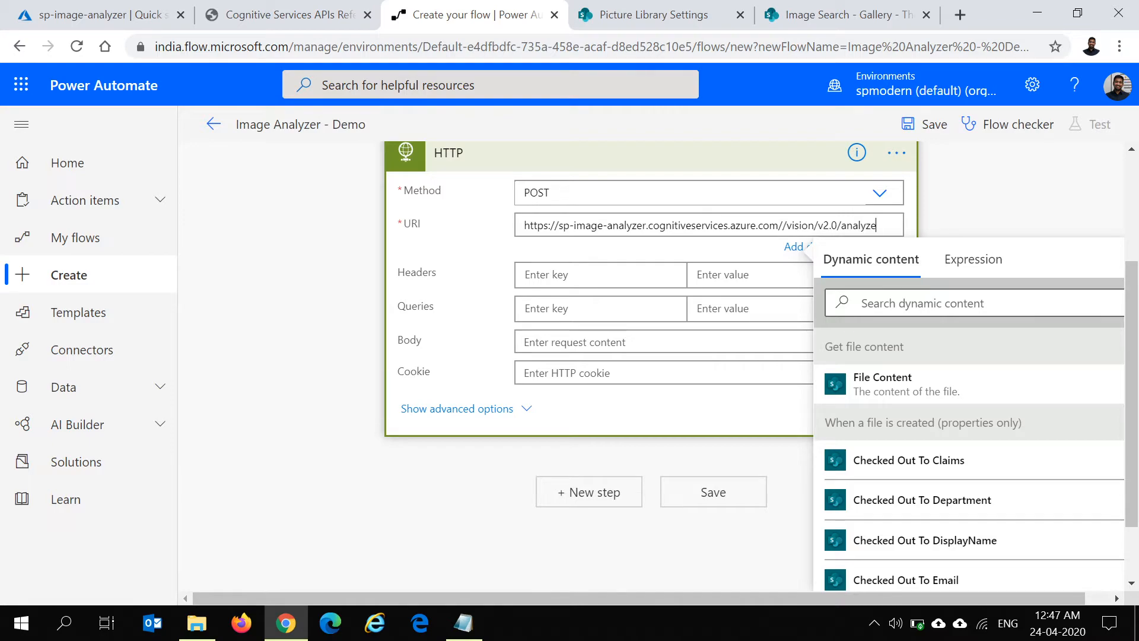
pyautogui.press('BackSpace')
# Copy Content-Type from the Notepad notes into the HTTP action's first header key
pyautogui.click(627, 276)
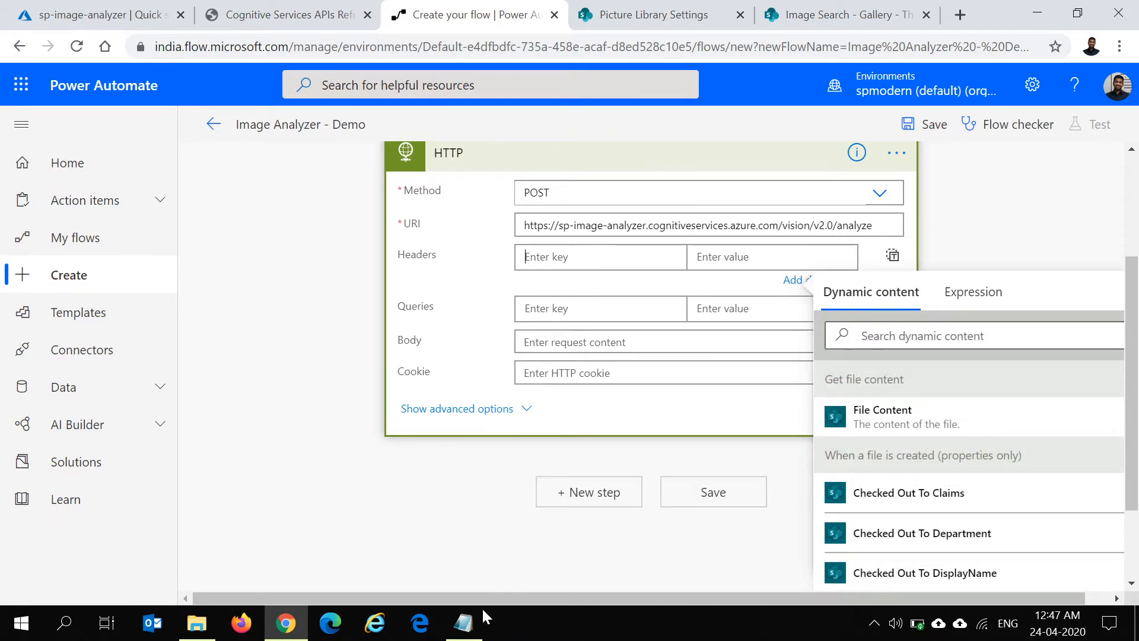
pyautogui.moveTo(464, 621)
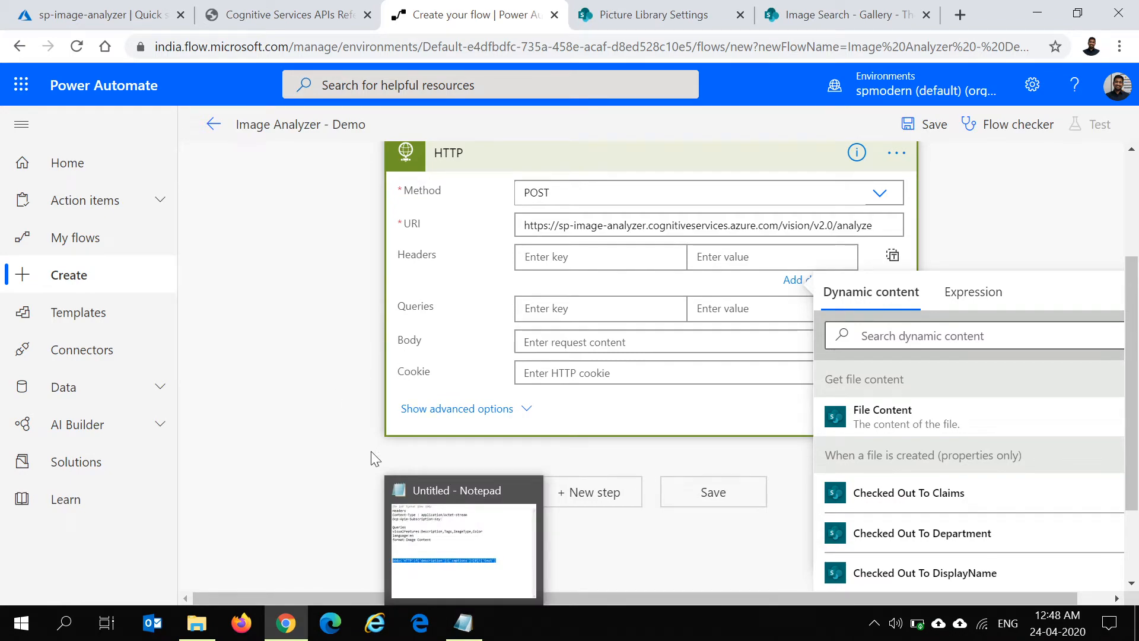
pyautogui.click(463, 540)
pyautogui.doubleClick(702, 203)
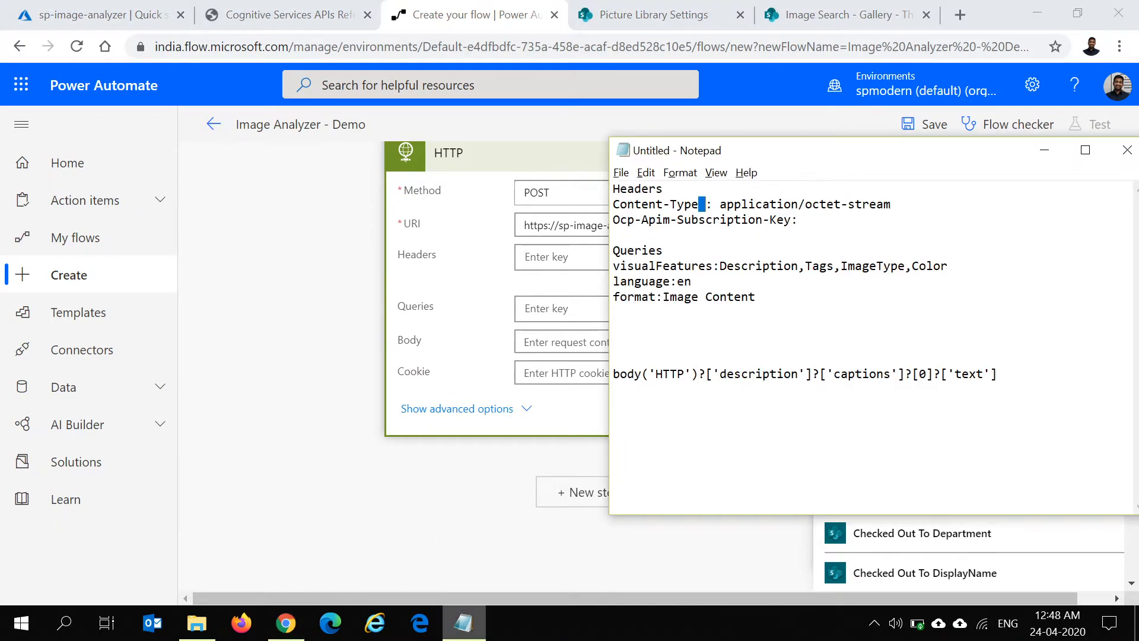
pyautogui.hotkey('shift', 'Home')
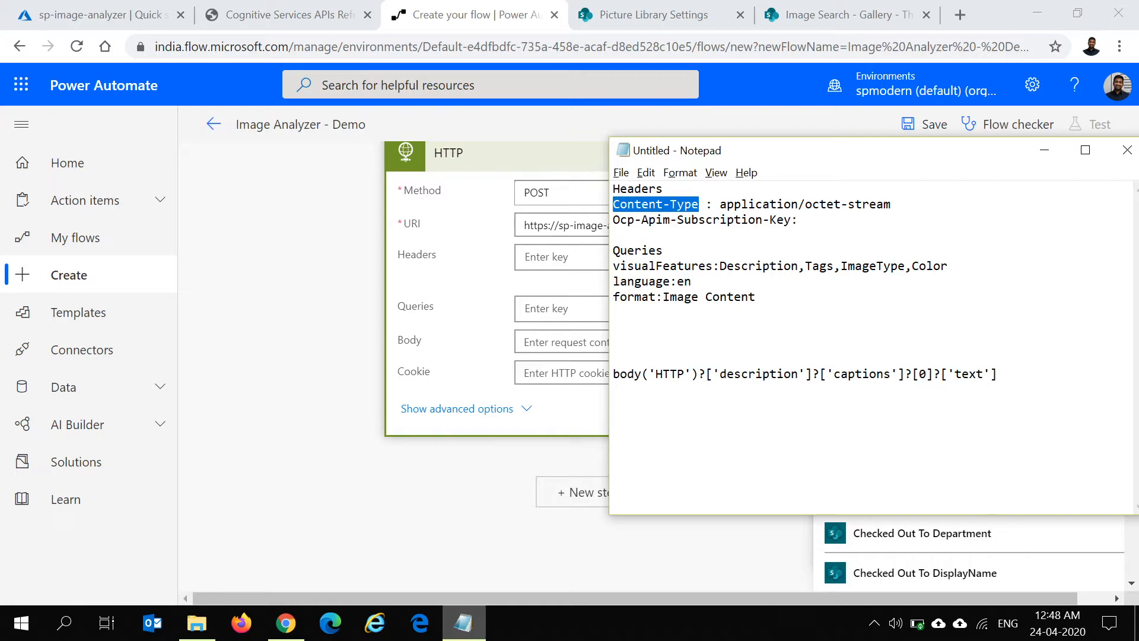
pyautogui.hotkey('alt', 'Tab')
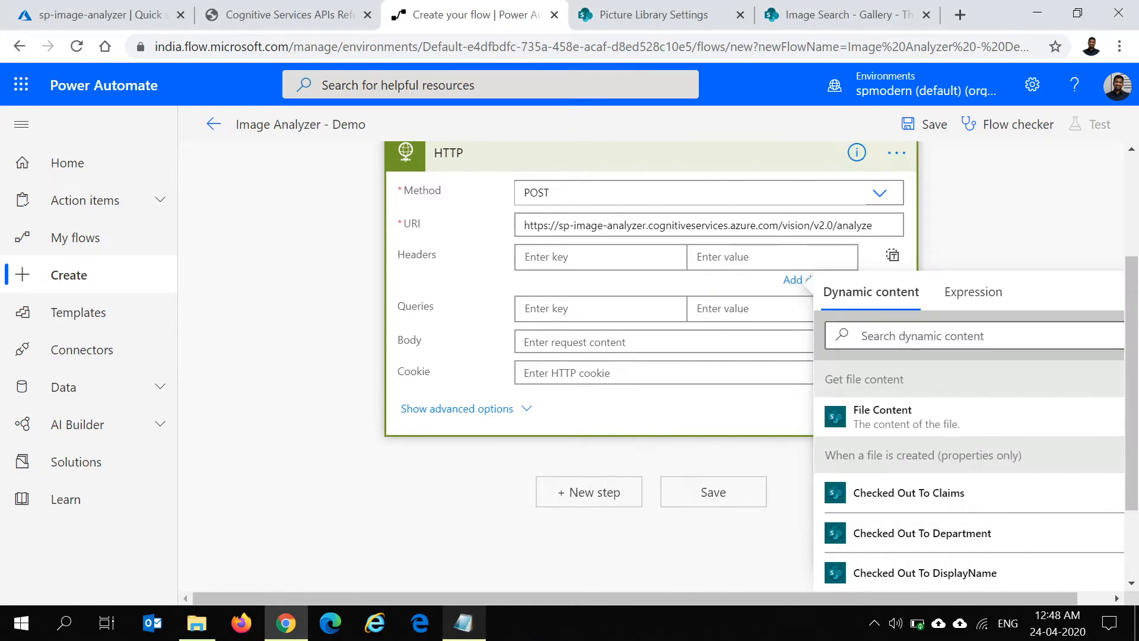
pyautogui.hotkey('ctrl', 'v')
# Set the Content-Type header's value to application/octet-stream from the Notepad notes, then return to the notes
pyautogui.hotkey('alt', 'Tab')
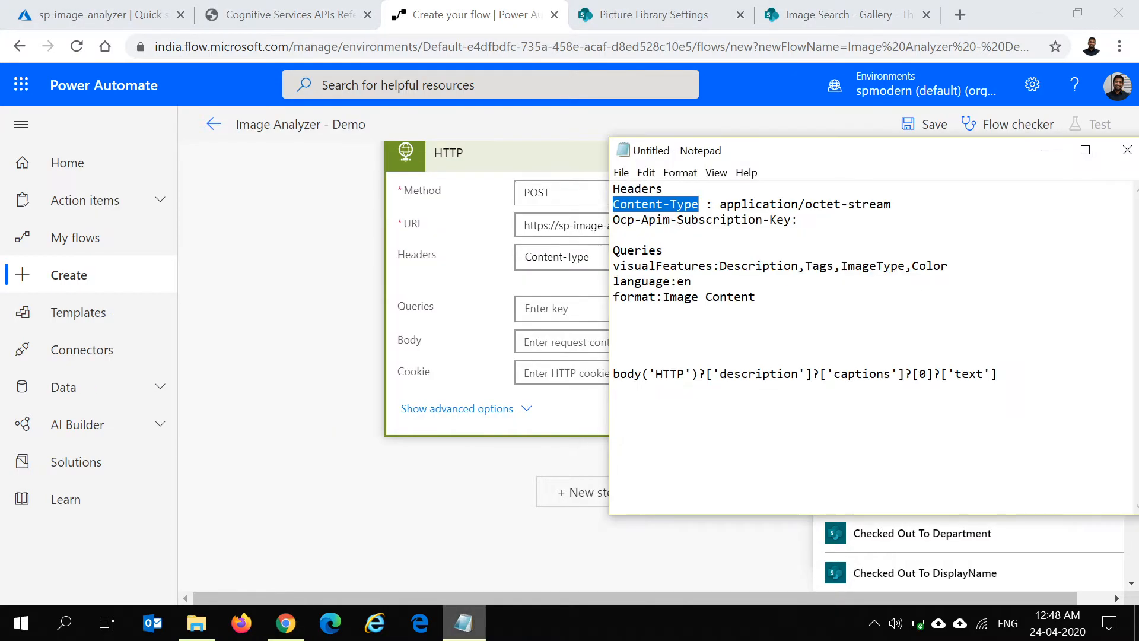
pyautogui.moveTo(719, 203); pyautogui.dragTo(890, 204)
pyautogui.click(502, 282)
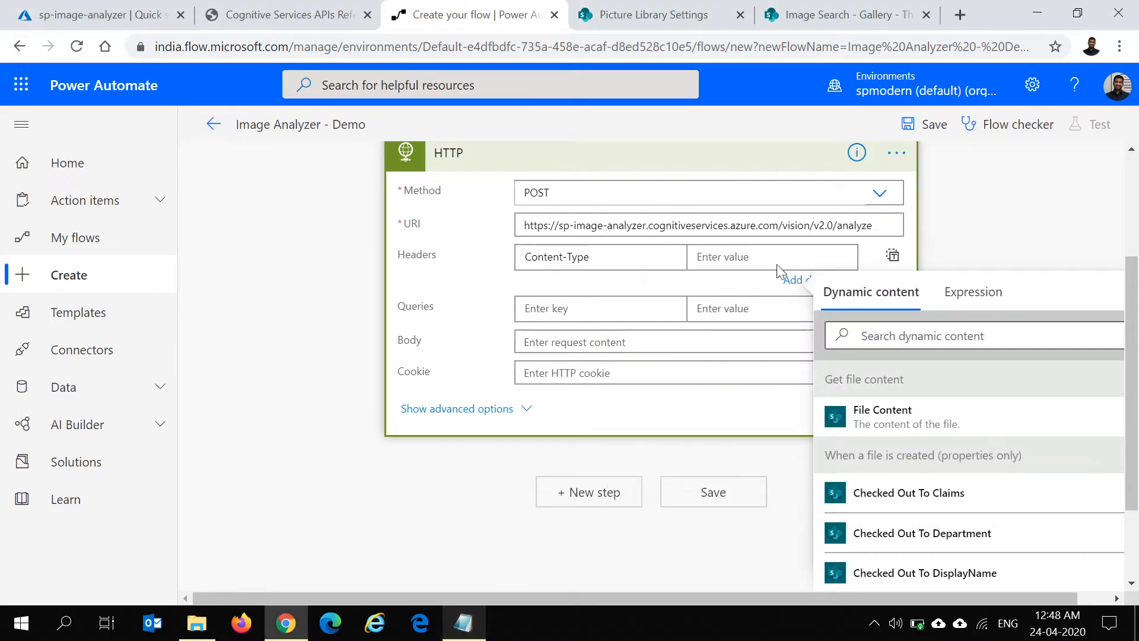
pyautogui.click(776, 262)
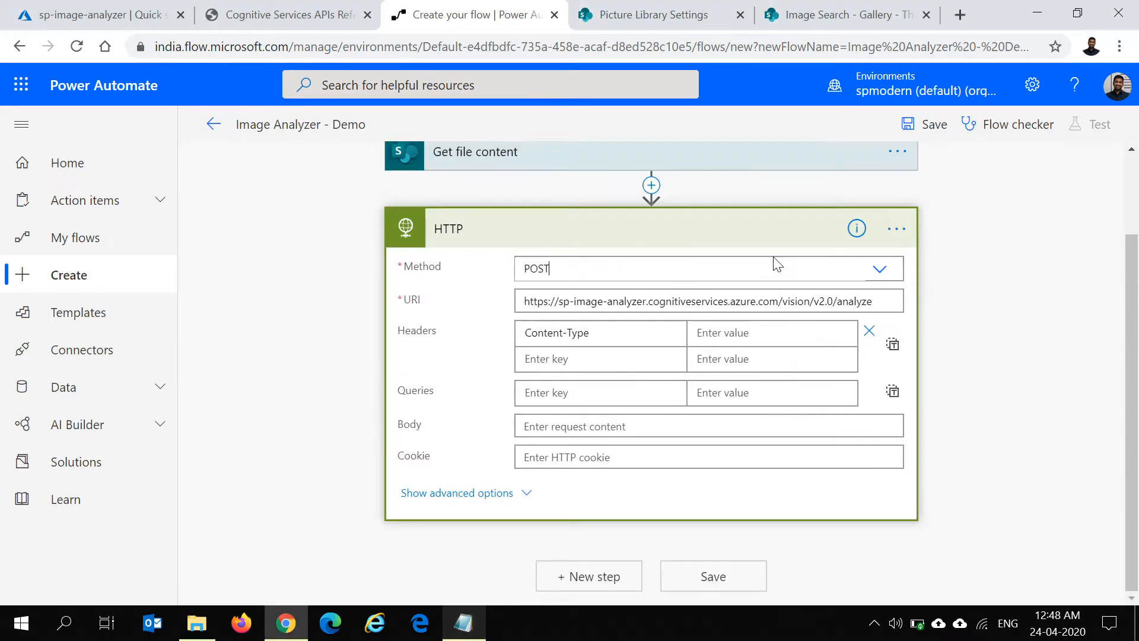
pyautogui.click(456, 402)
pyautogui.click(724, 332)
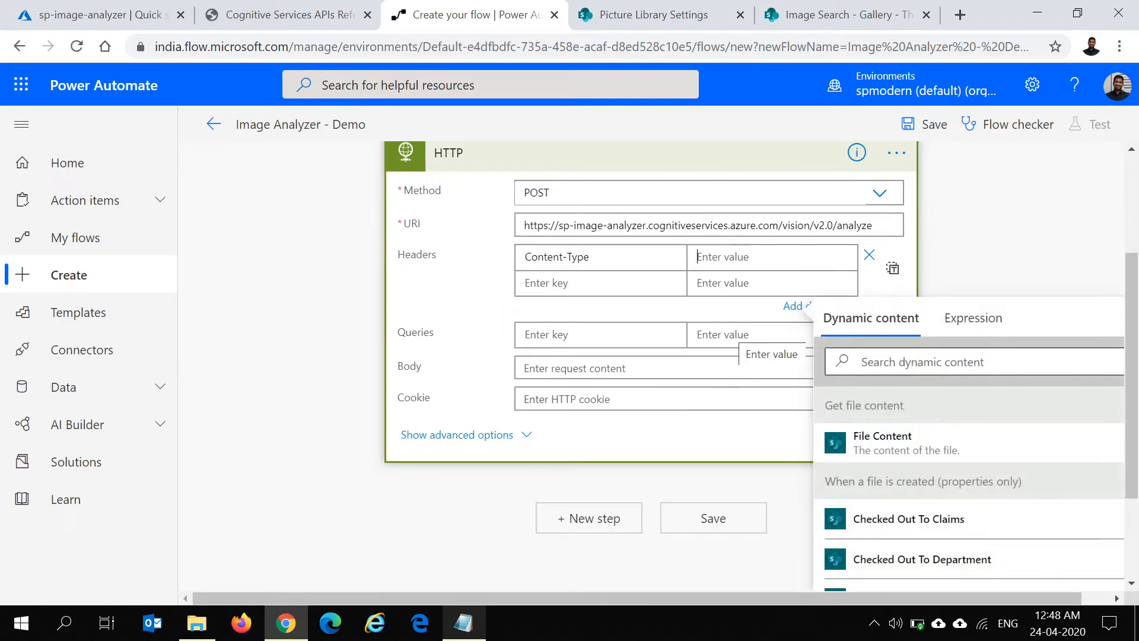
pyautogui.hotkey('ctrl', 'v')
pyautogui.hotkey('alt', 'Tab')
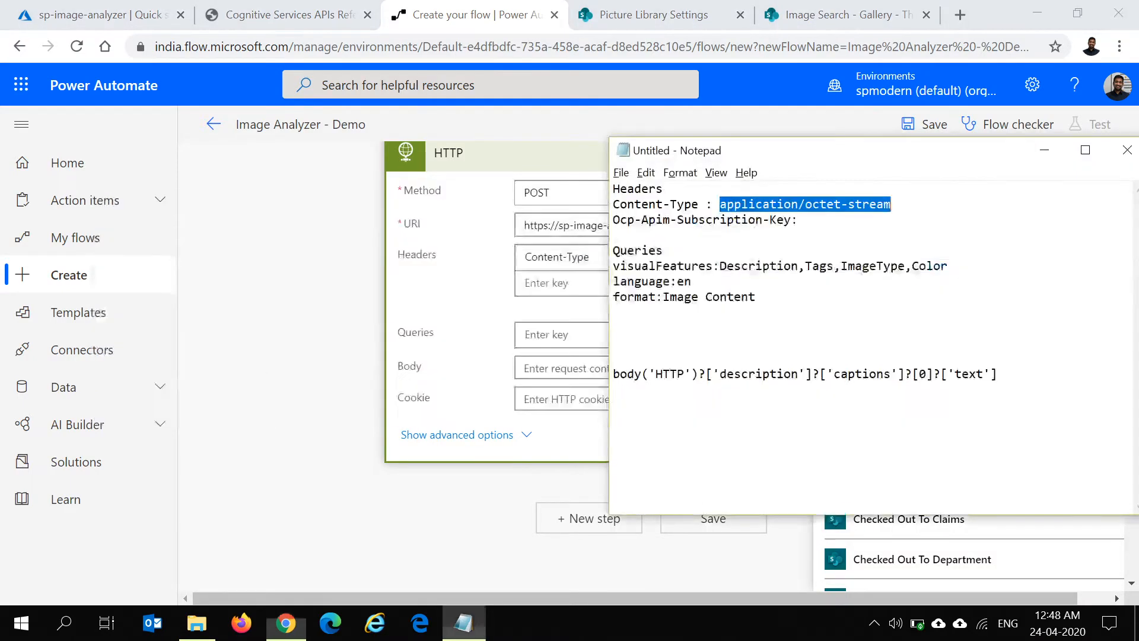
# Copy Ocp-Apim-Subscription-Key from the Notepad notes into the HTTP action's second header key
pyautogui.click(791, 220)
pyautogui.hotkey('shift', 'Home')
pyautogui.hotkey('ctrl', 'c')
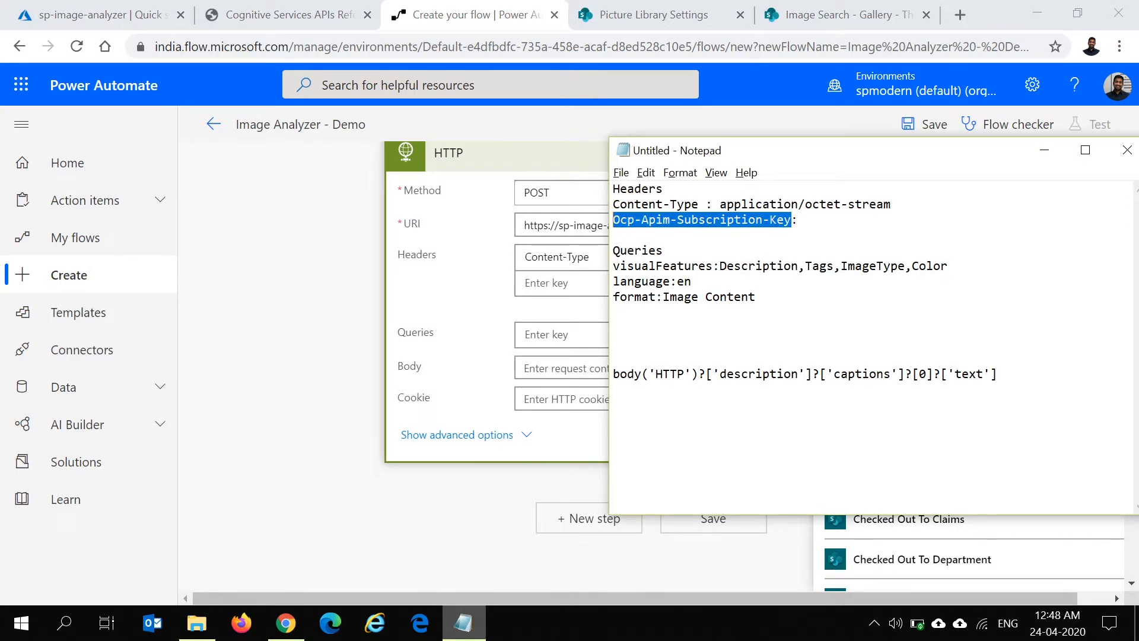
pyautogui.hotkey('alt', 'Tab')
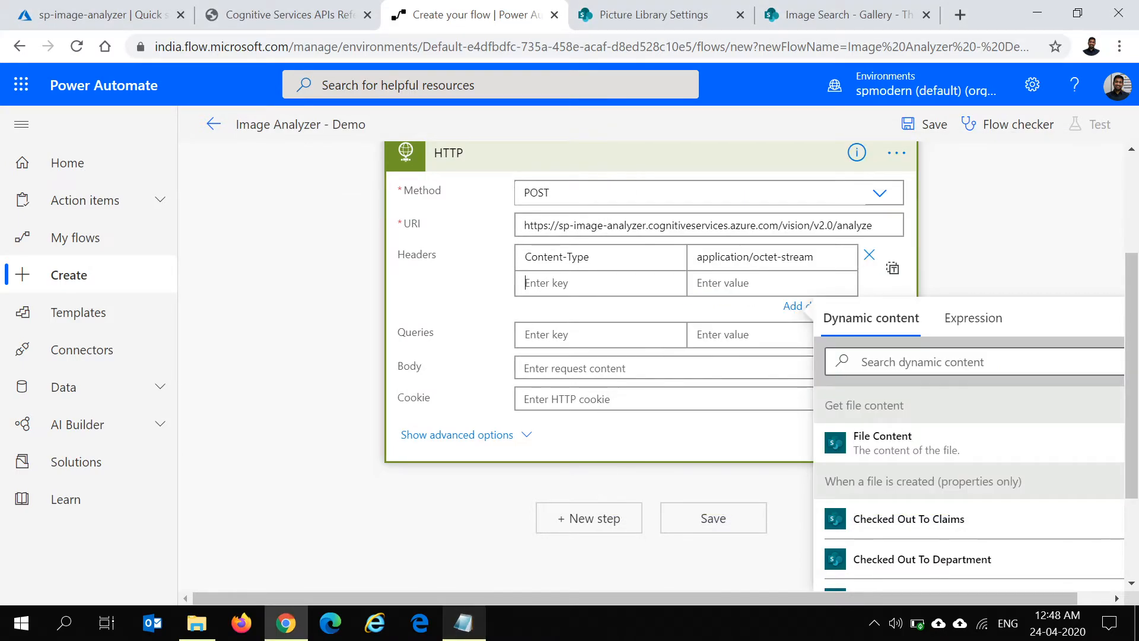
pyautogui.hotkey('ctrl', 'v')
# Copy the sp-image-analyzer API key from its Azure Quick start page into the Ocp-Apim-Subscription-Key header's value
pyautogui.click(127, 18)
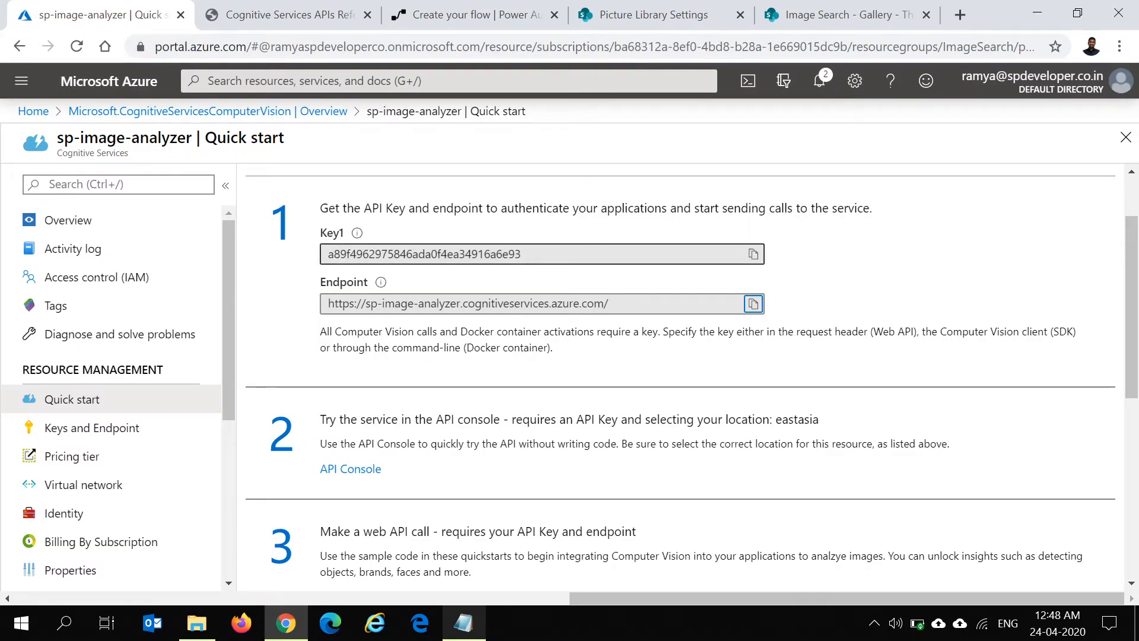
pyautogui.click(753, 254)
pyautogui.click(424, 23)
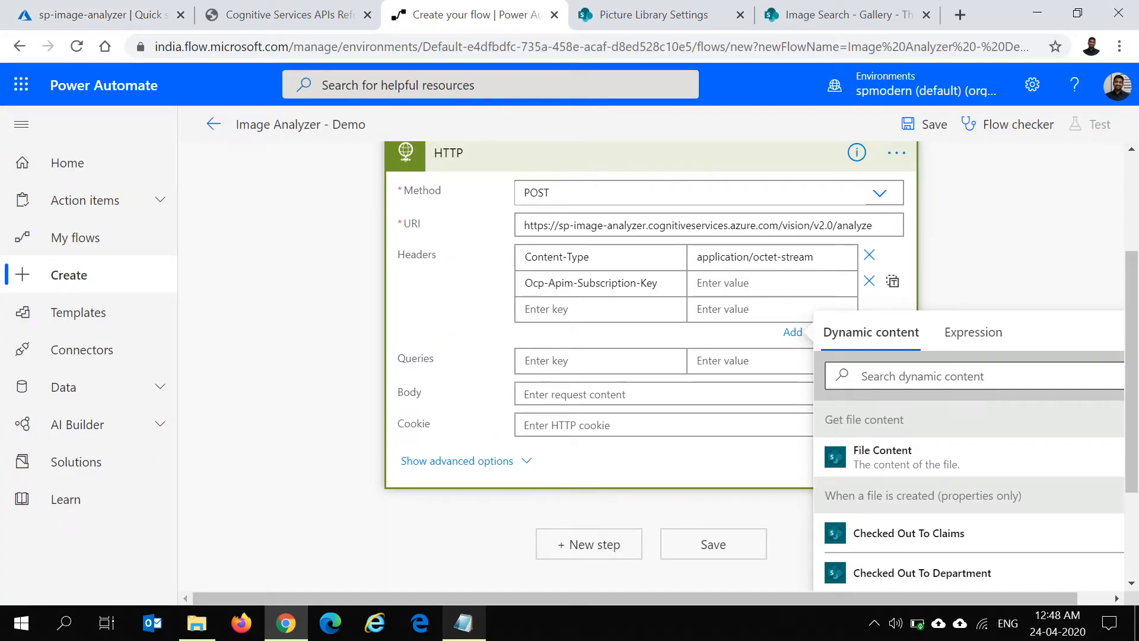
pyautogui.hotkey('ctrl', 'v')
pyautogui.scroll(-2, 593, 356)
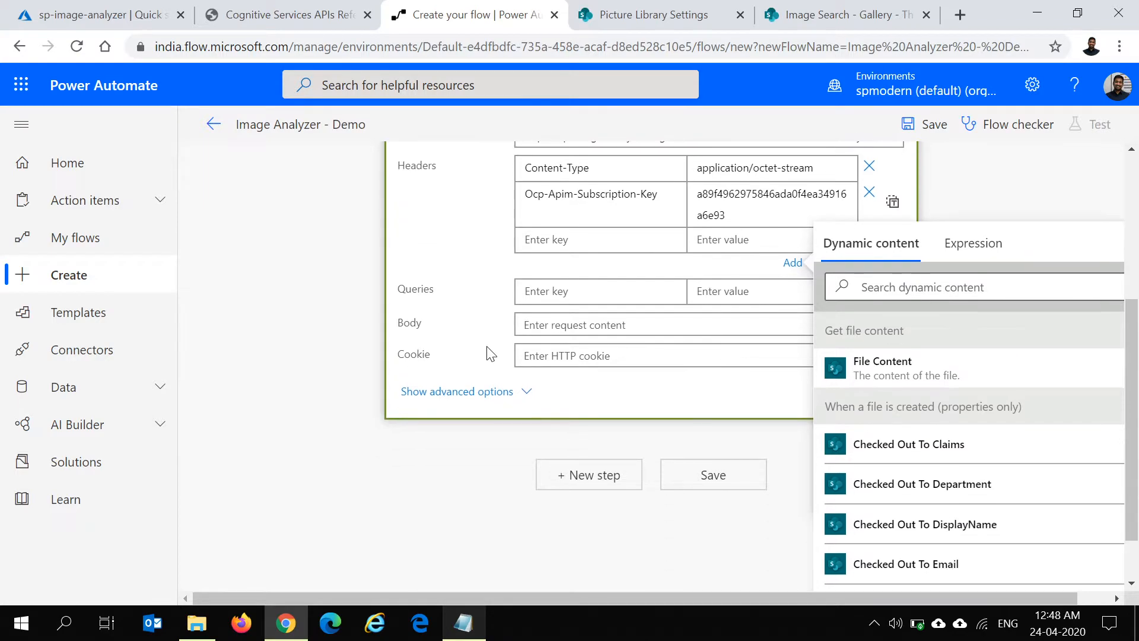
# Copy visualFeatures from the Notepad notes into the HTTP action's first query key
pyautogui.hotkey('alt', 'Tab')
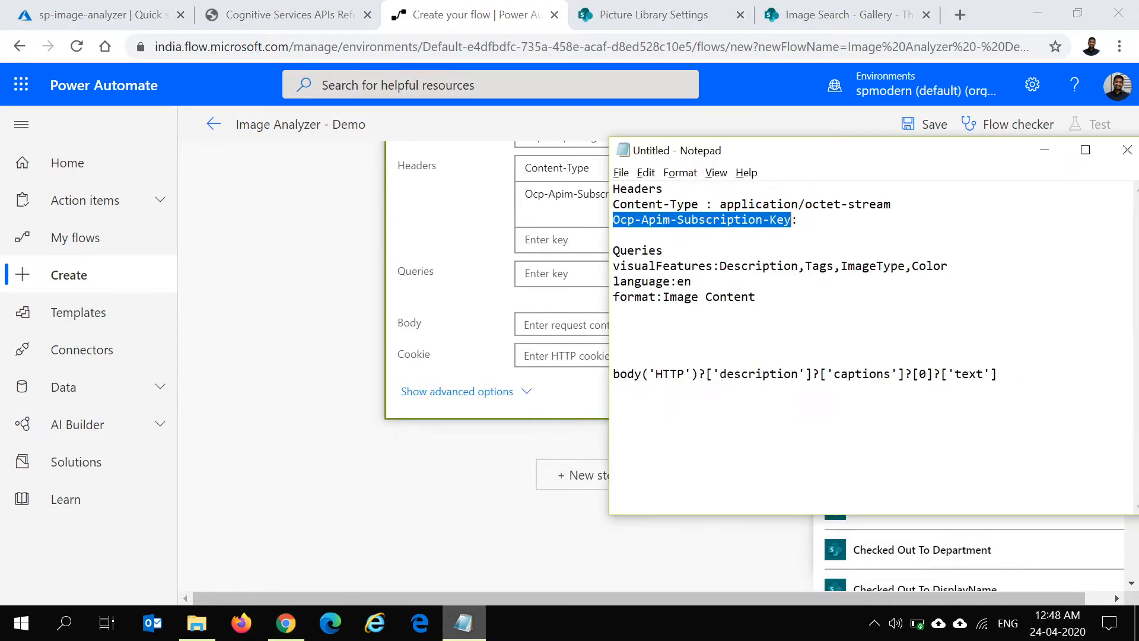
pyautogui.click(714, 266)
pyautogui.hotkey('shift', 'Home')
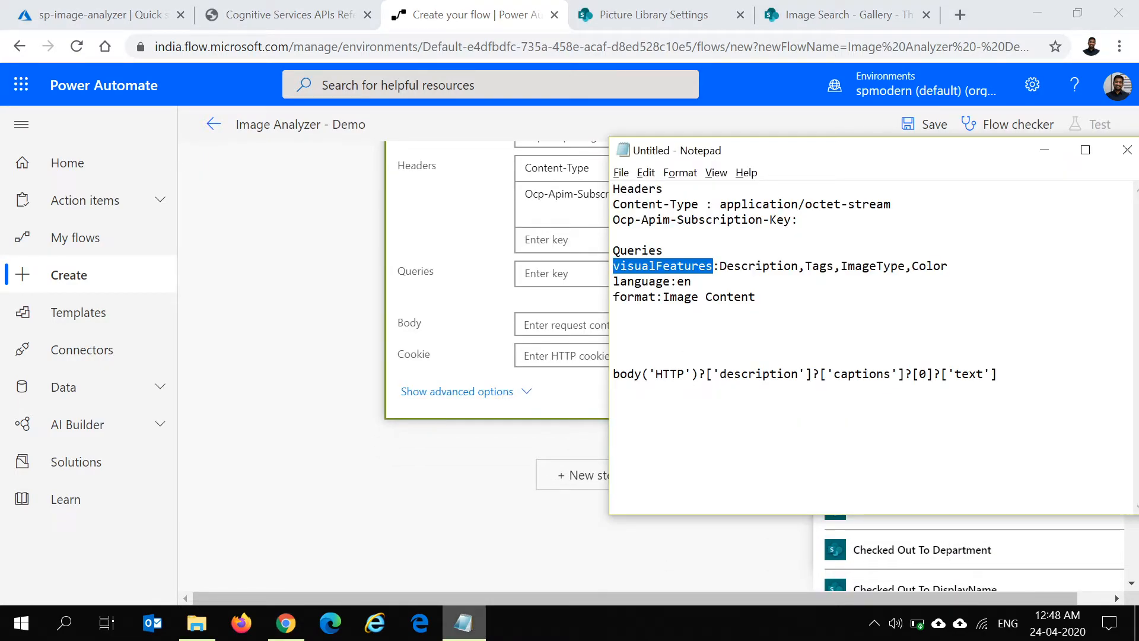
pyautogui.hotkey('ctrl', 'c')
pyautogui.click(558, 268)
pyautogui.hotkey('ctrl', 'v')
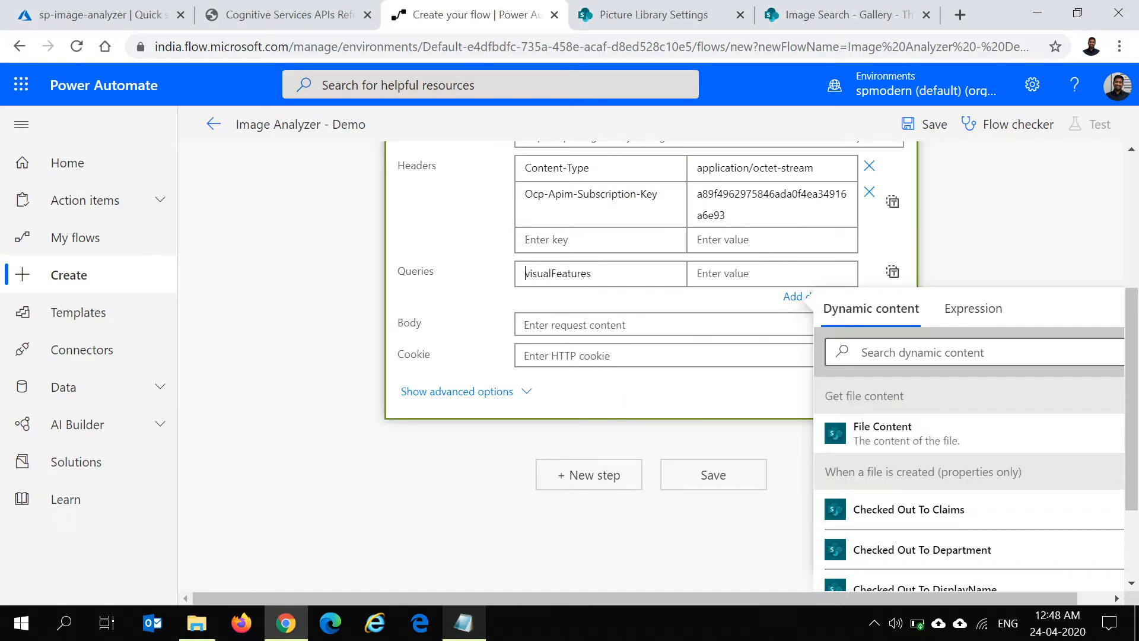
# Set the visualFeatures query's value to Description,Tags,ImageType,Color from the Notepad notes
pyautogui.hotkey('alt', 'Tab')
pyautogui.click(720, 266)
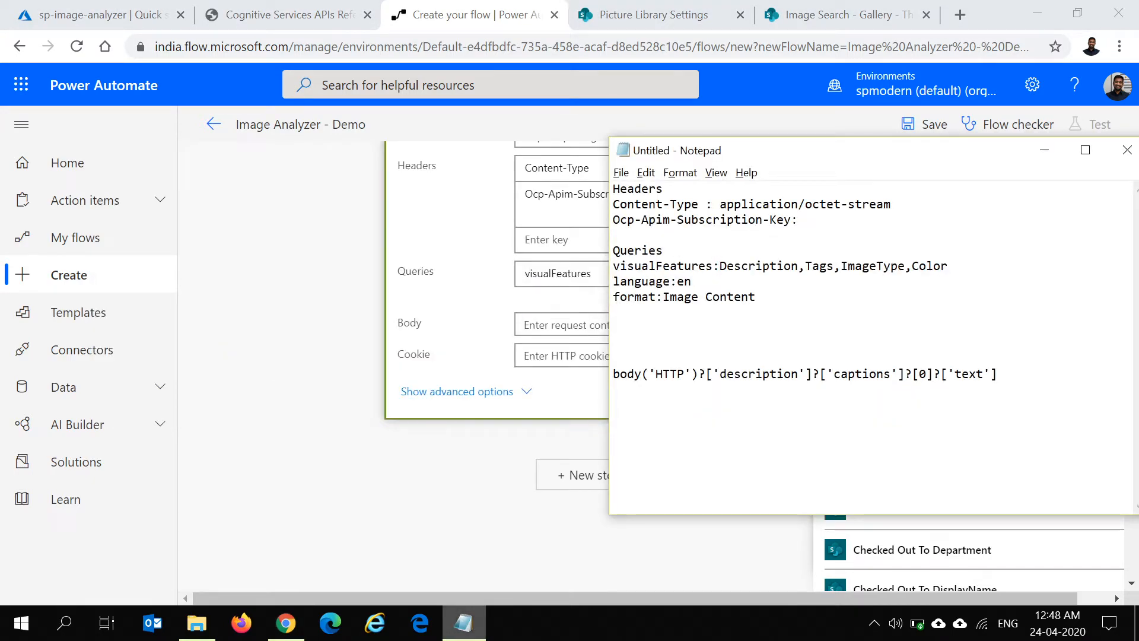
pyautogui.hotkey('shift', 'End')
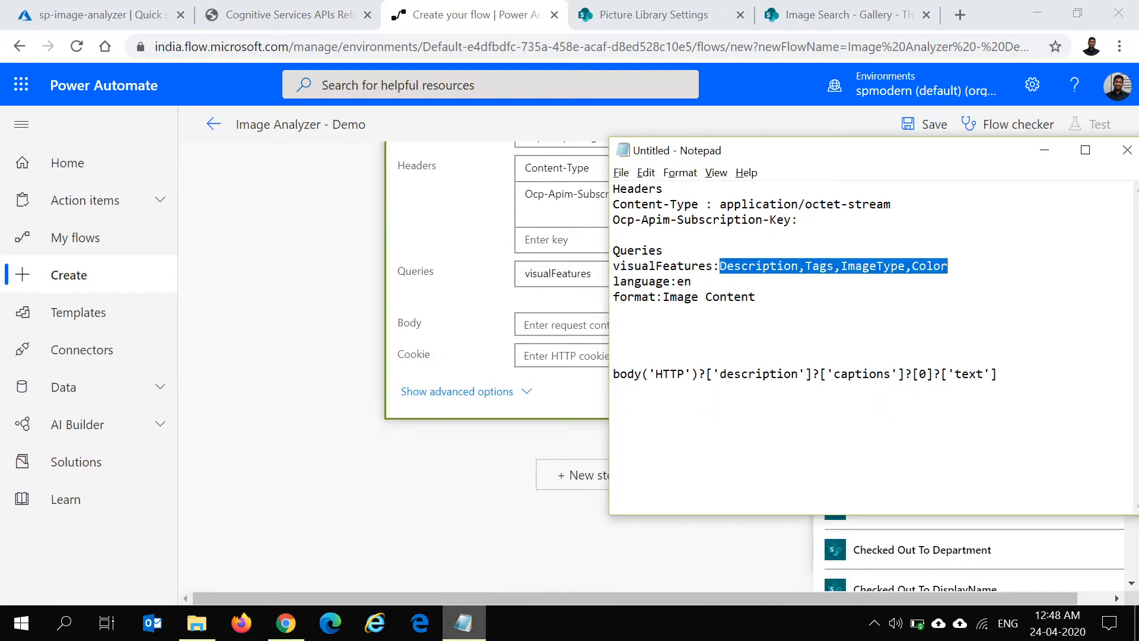
pyautogui.click(470, 276)
pyautogui.click(749, 285)
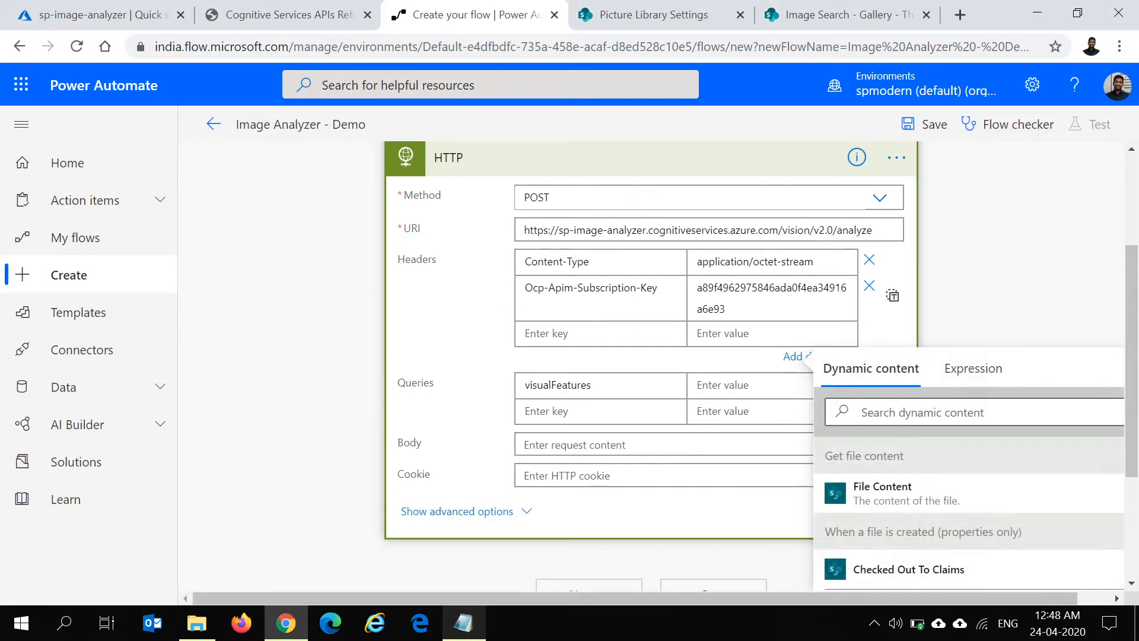
pyautogui.click(732, 380)
pyautogui.hotkey('ctrl', 'v')
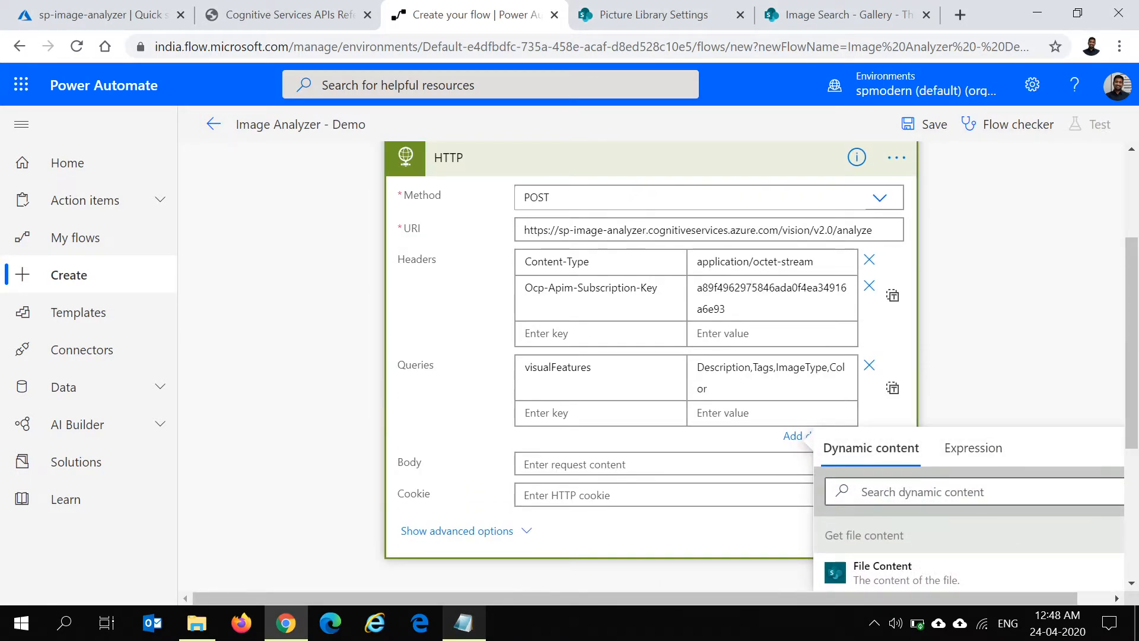
# Add a second query with the key language, copied from the Notepad notes, and the value en
pyautogui.hotkey('alt', 'Tab')
pyautogui.moveTo(672, 281); pyautogui.dragTo(614, 281)
pyautogui.hotkey('alt', 'Tab')
pyautogui.click(558, 334)
pyautogui.click(558, 431)
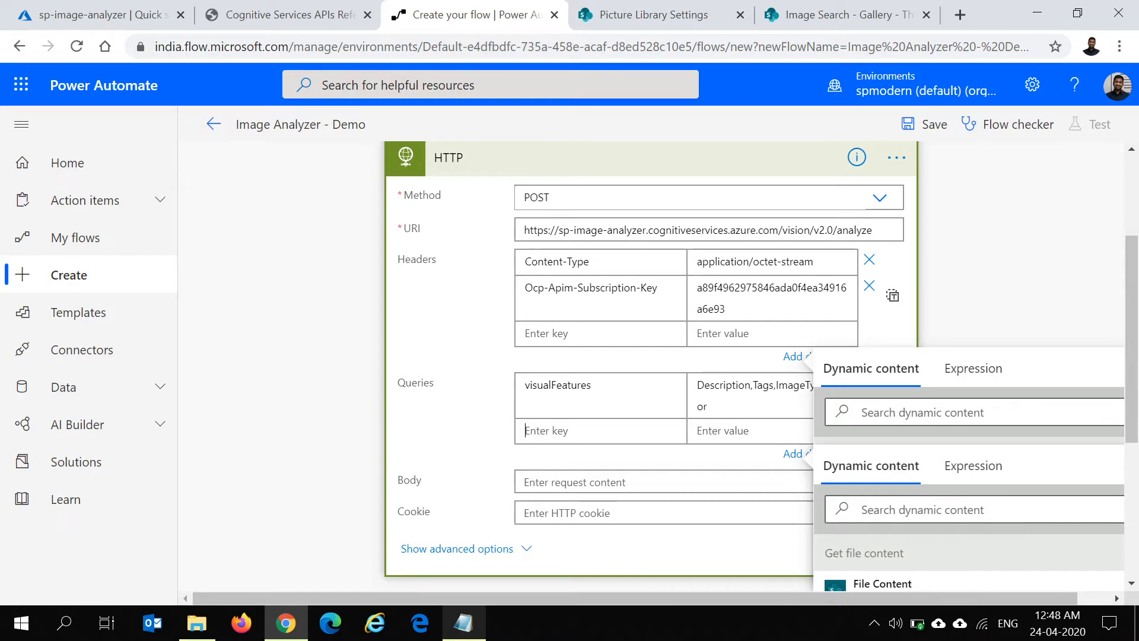
pyautogui.hotkey('ctrl', 'v')
pyautogui.click(722, 413)
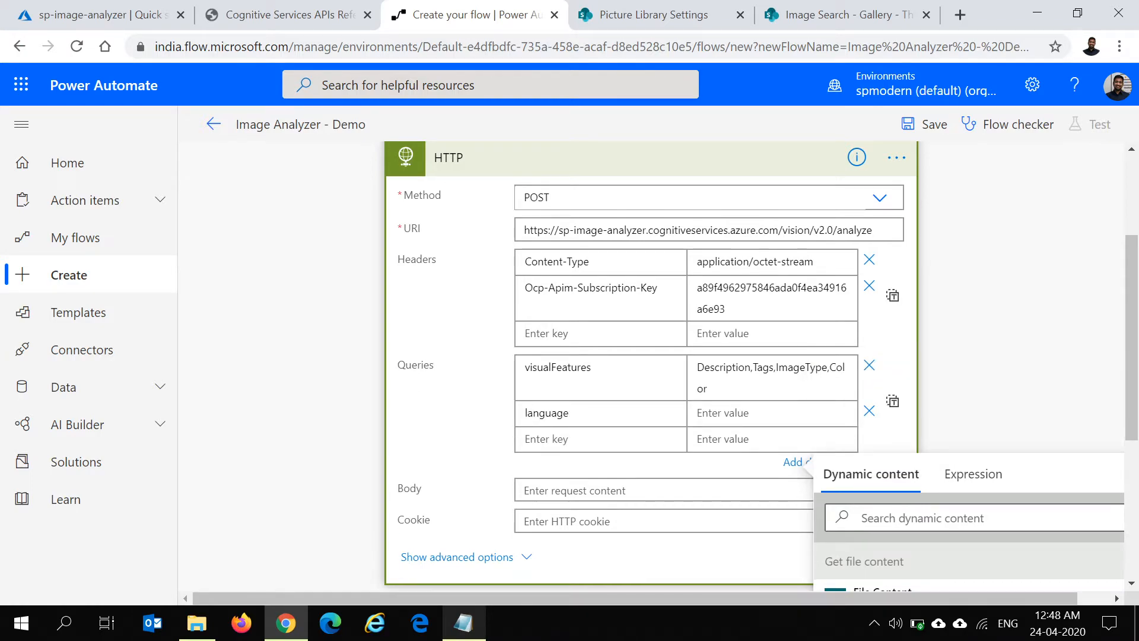
pyautogui.write('en')
# Add a third query with the key format and the value Image Content copied from the Notepad notes
pyautogui.hotkey('alt', 'Tab')
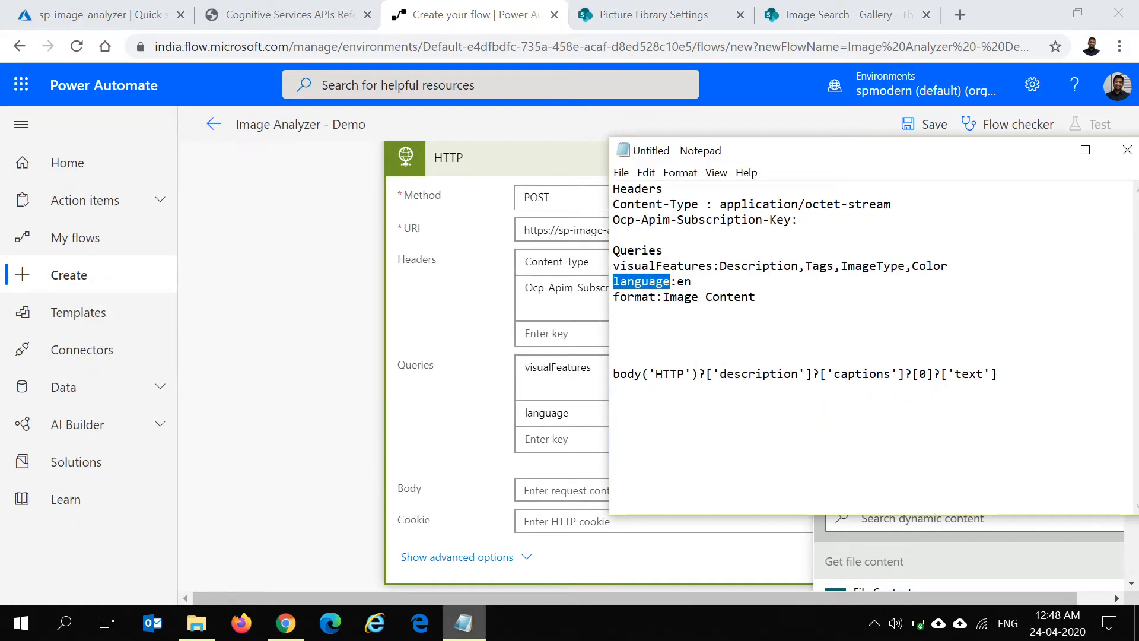
pyautogui.moveTo(663, 296); pyautogui.dragTo(755, 297)
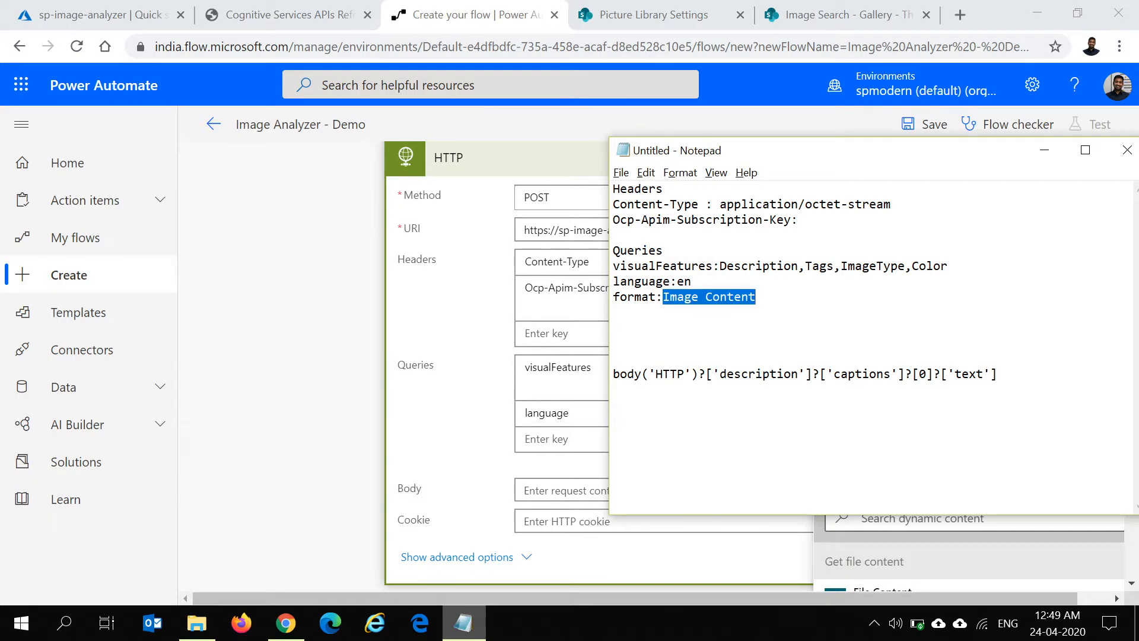
pyautogui.hotkey('alt', 'Tab')
pyautogui.write('form')
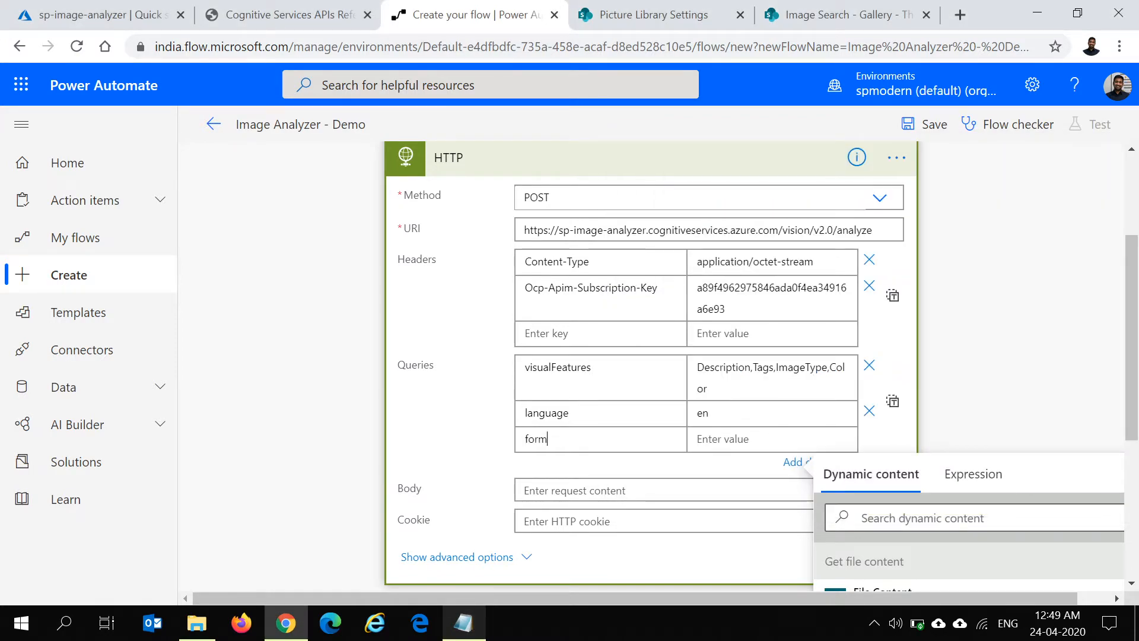
pyautogui.press('Tab')
pyautogui.hotkey('ctrl', 'v')
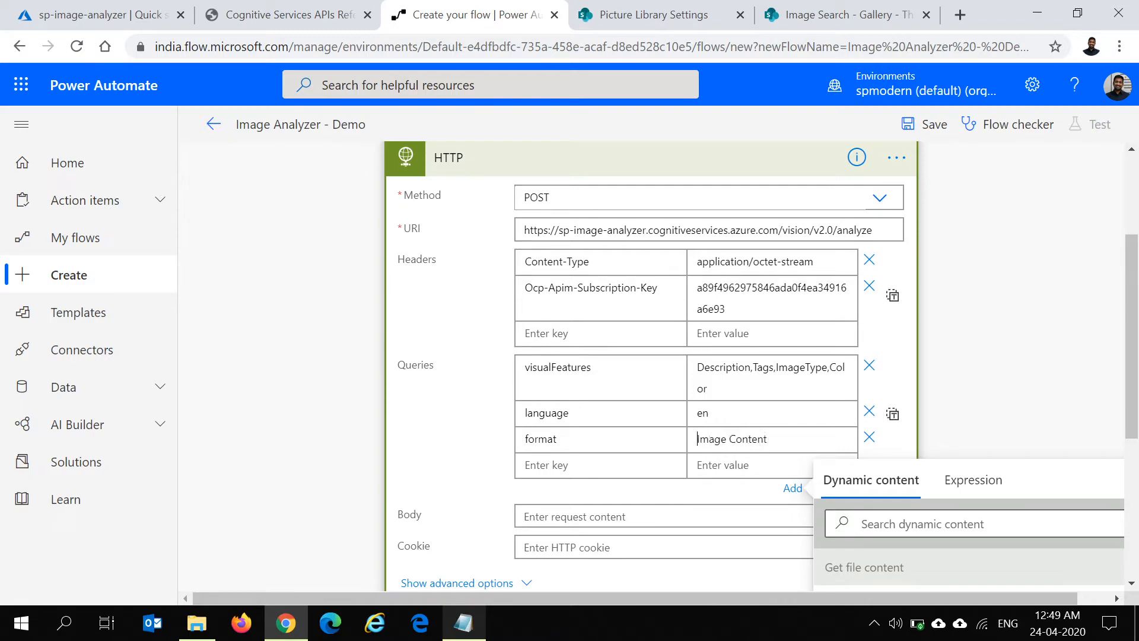
# Set the HTTP request body to the File Content output of Get file content and show the action's advanced options
pyautogui.click(467, 458)
pyautogui.scroll(-2, 467, 459)
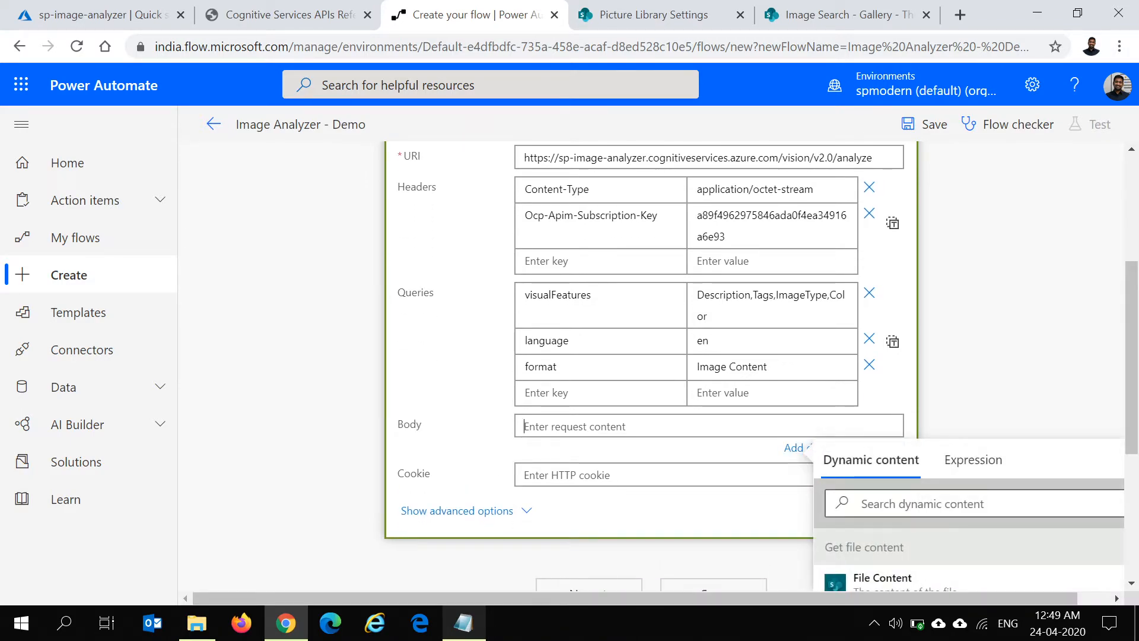
pyautogui.scroll(-1, 632, 452)
pyautogui.click(843, 511)
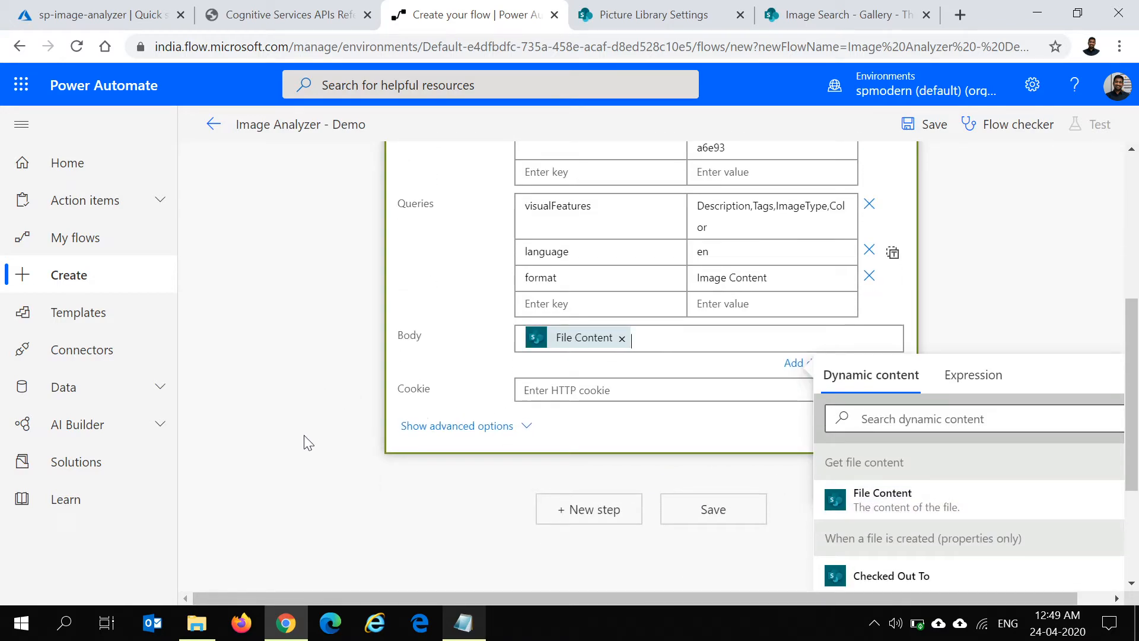
pyautogui.scroll(1, 307, 440)
pyautogui.click(481, 516)
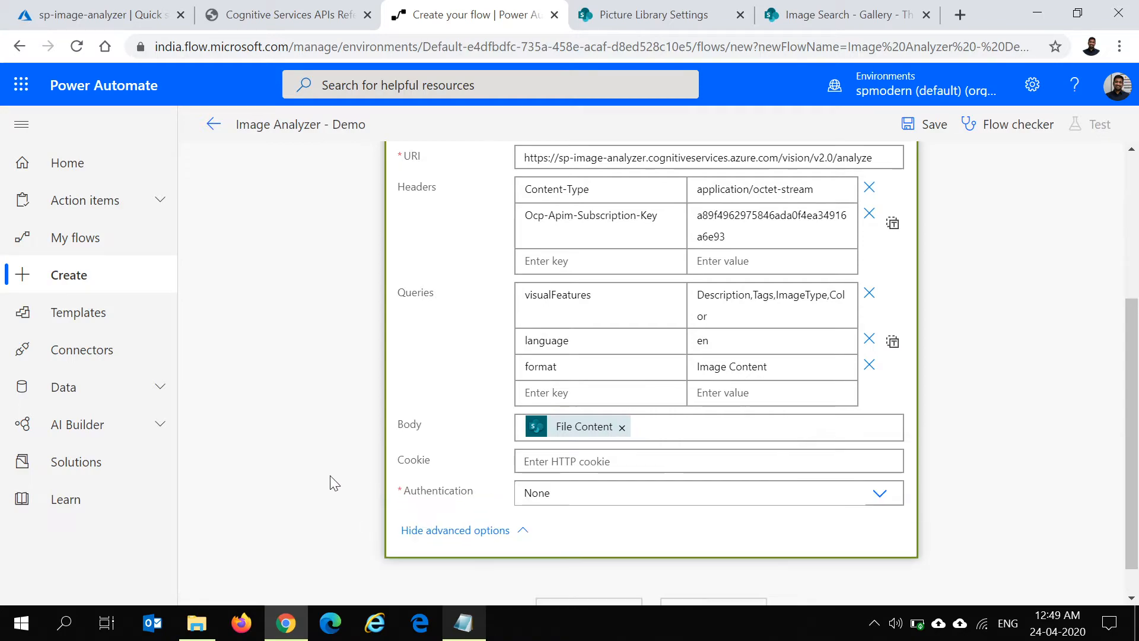
pyautogui.scroll(1, 306, 485)
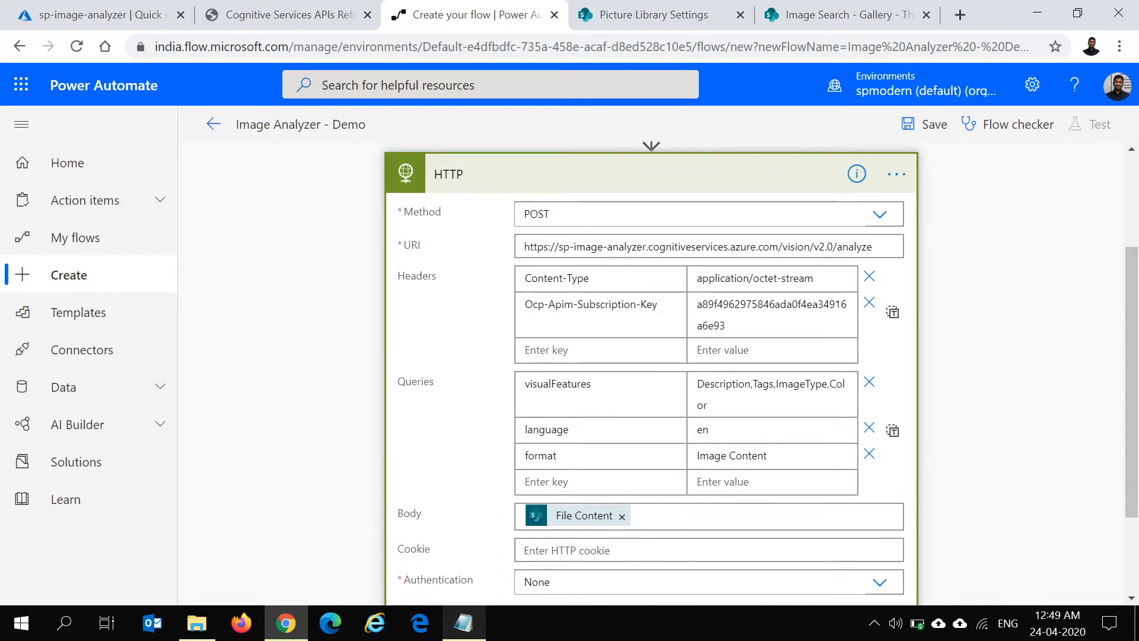
# Add SharePoint's Update file properties action as a new step after the HTTP action
pyautogui.scroll(-2, 540, 332)
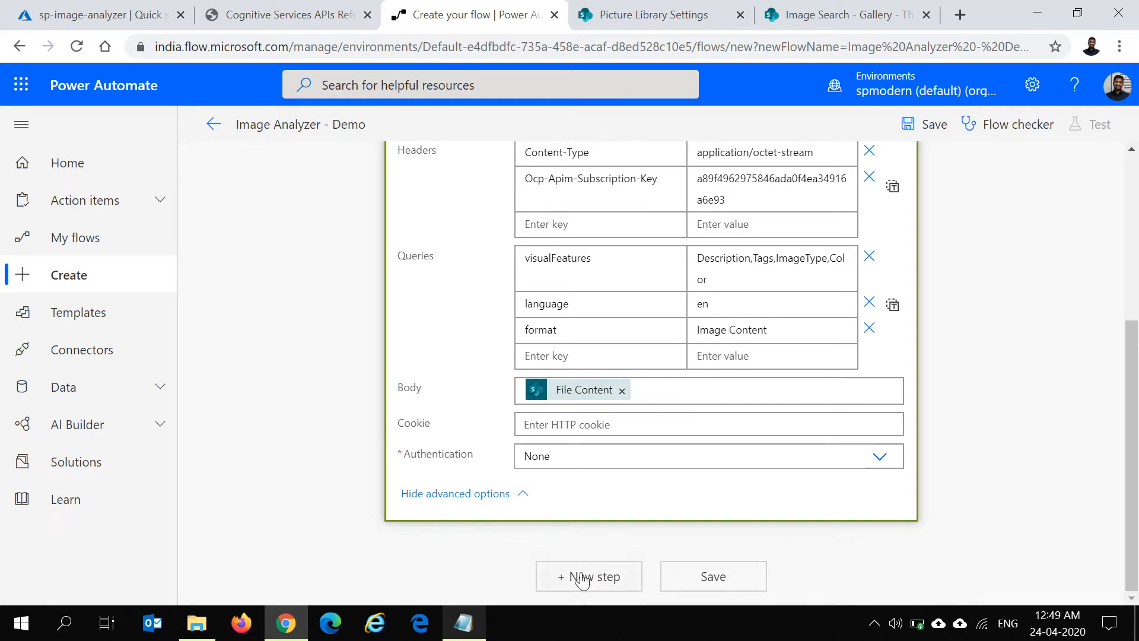
pyautogui.click(581, 577)
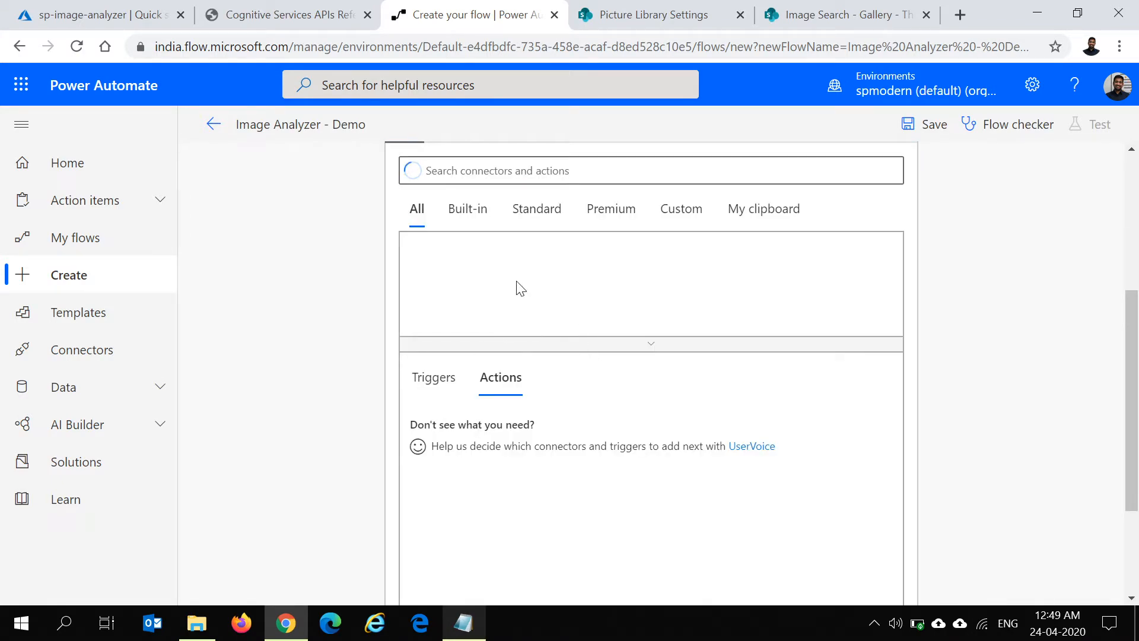
pyautogui.write('file')
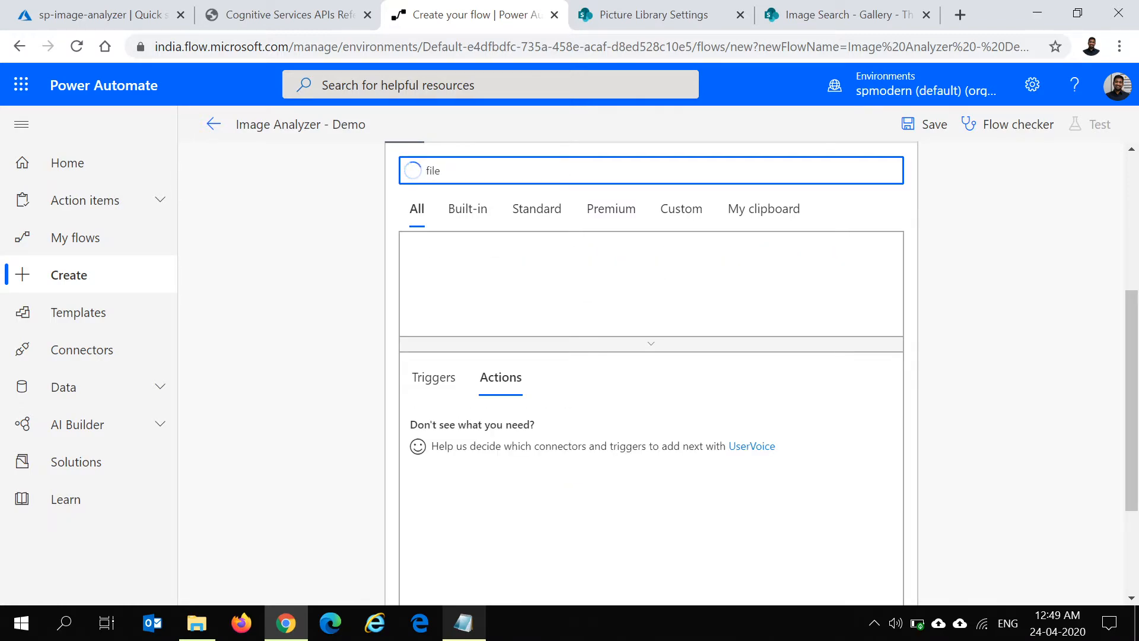
pyautogui.press('BackSpace')
pyautogui.press('BackSpace')
pyautogui.press('BackSpace')
pyautogui.press('BackSpace')
pyautogui.write('update file properties')
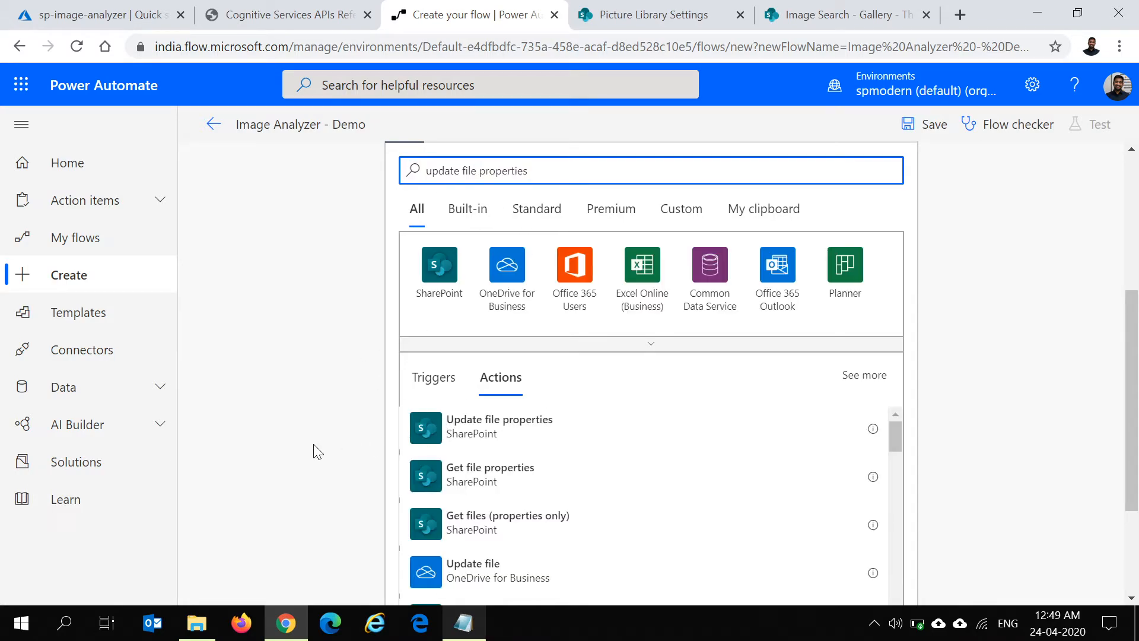
pyautogui.click(475, 433)
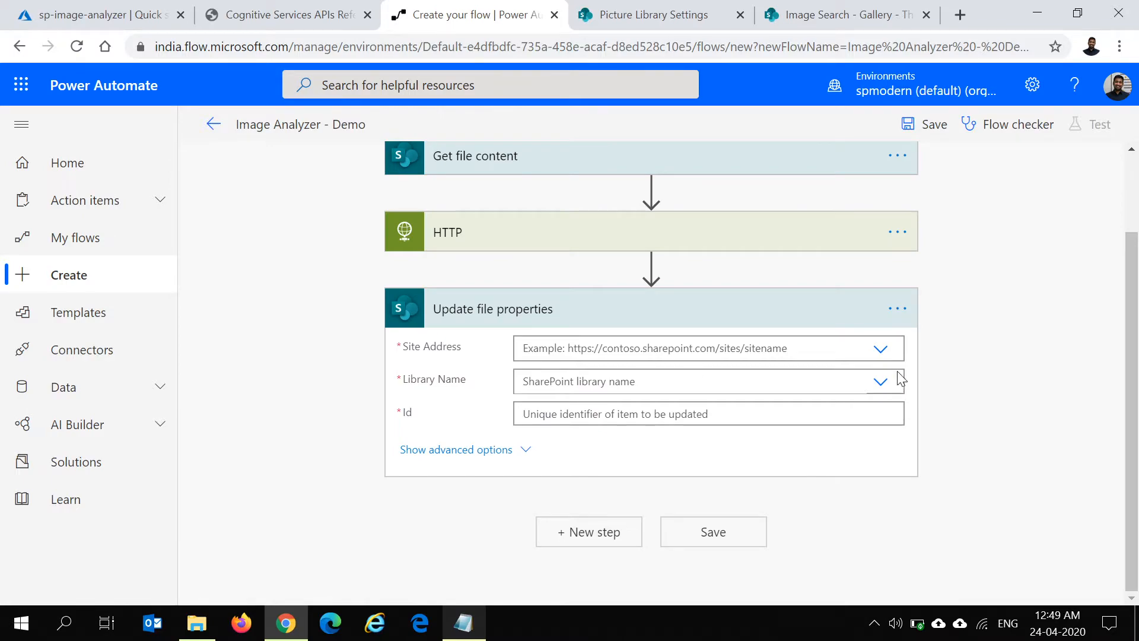
# Set Update file properties to the Image Search site and use Gallery as a custom library name
pyautogui.click(880, 349)
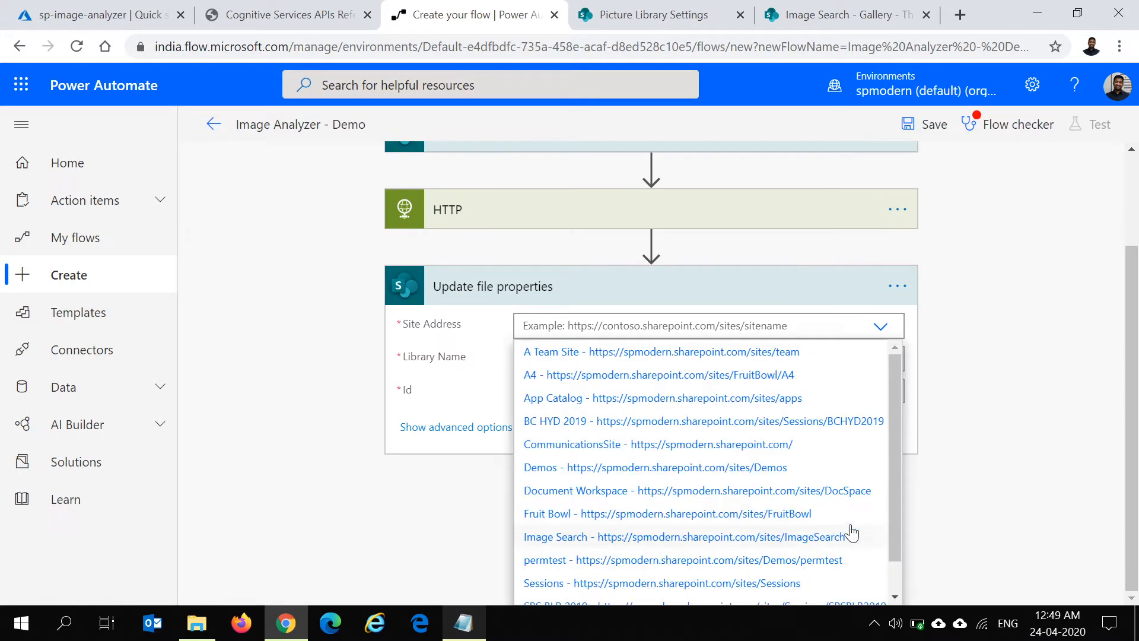
pyautogui.click(819, 537)
pyautogui.click(585, 382)
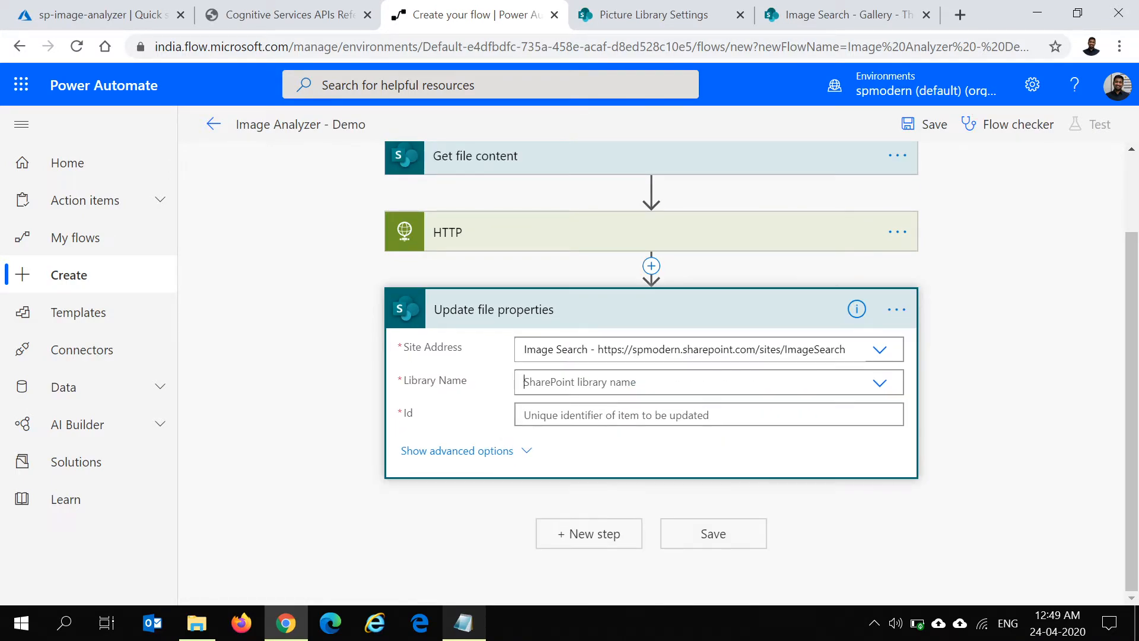
pyautogui.write('Gallery')
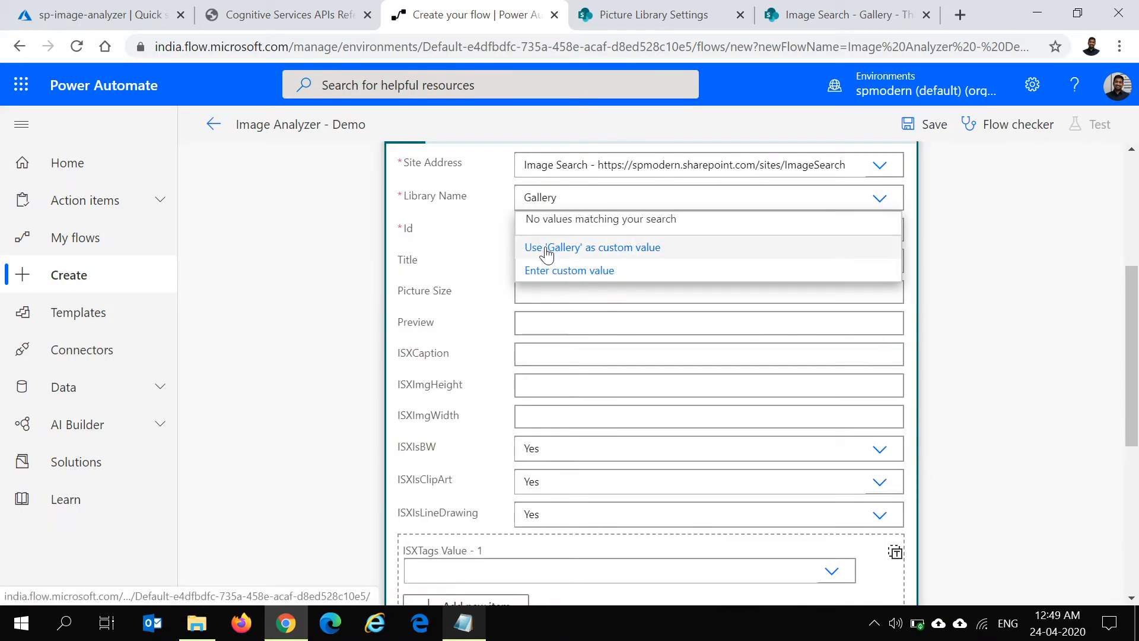
pyautogui.click(546, 264)
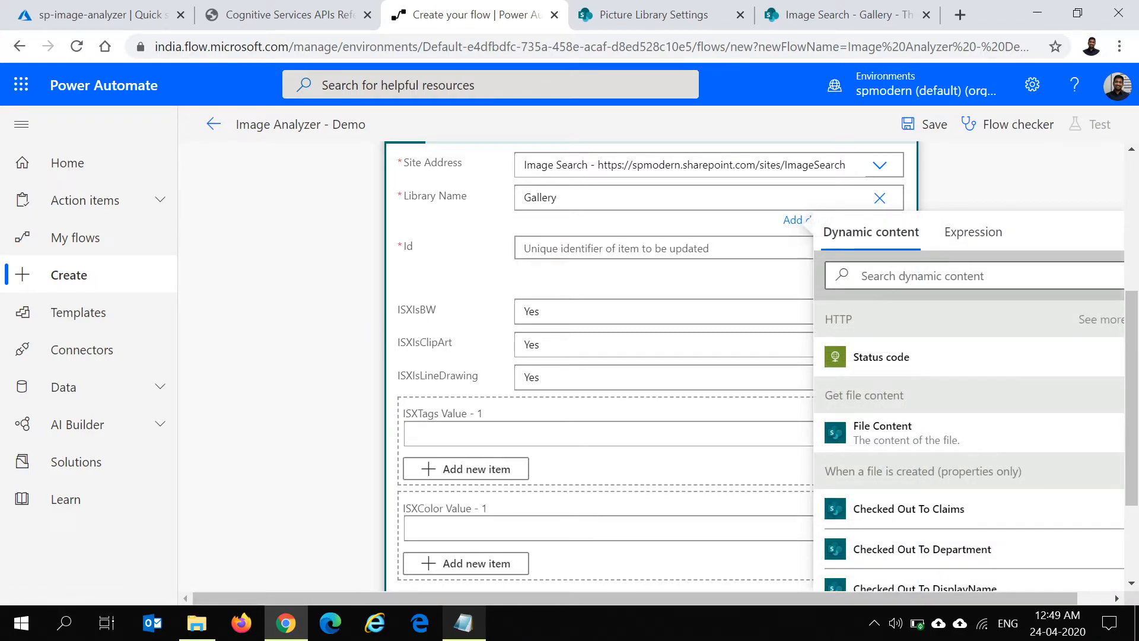
pyautogui.click(632, 281)
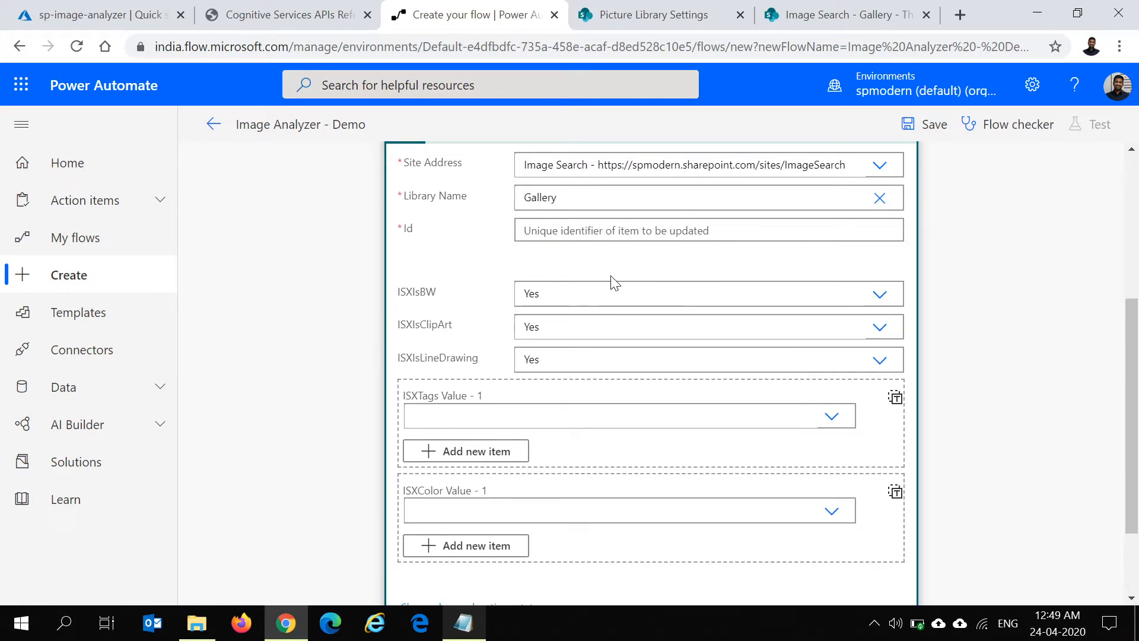
# Show the advanced options of Update file properties and set Limit Columns by View to Use all columns (Do not limit)
pyautogui.scroll(-2, 491, 501)
pyautogui.click(491, 501)
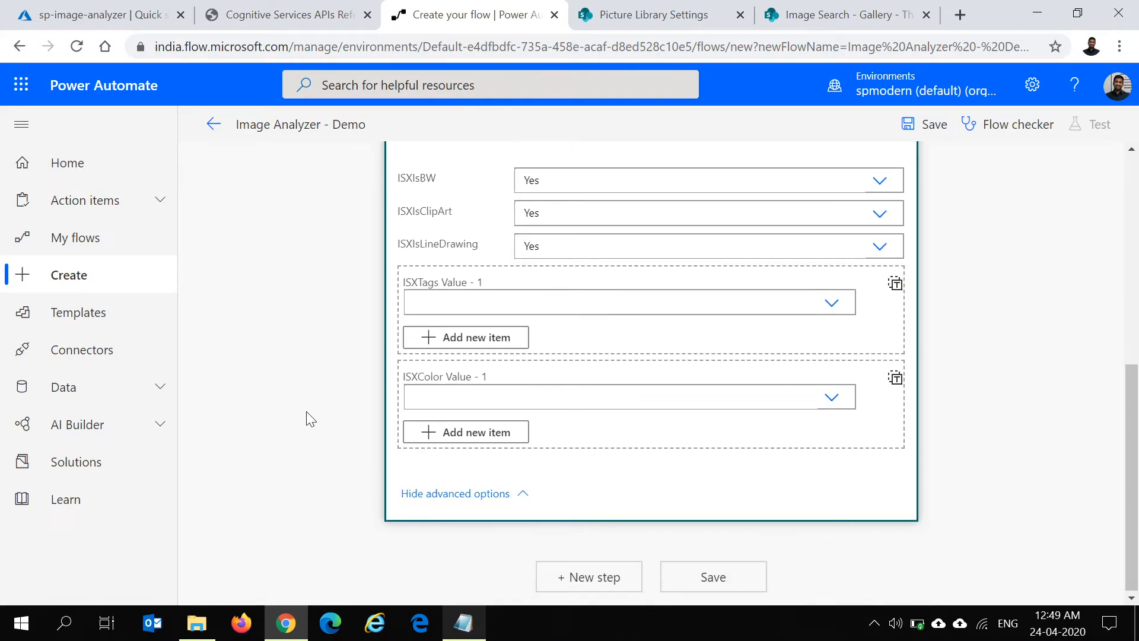
pyautogui.scroll(5, 310, 412)
pyautogui.click(880, 382)
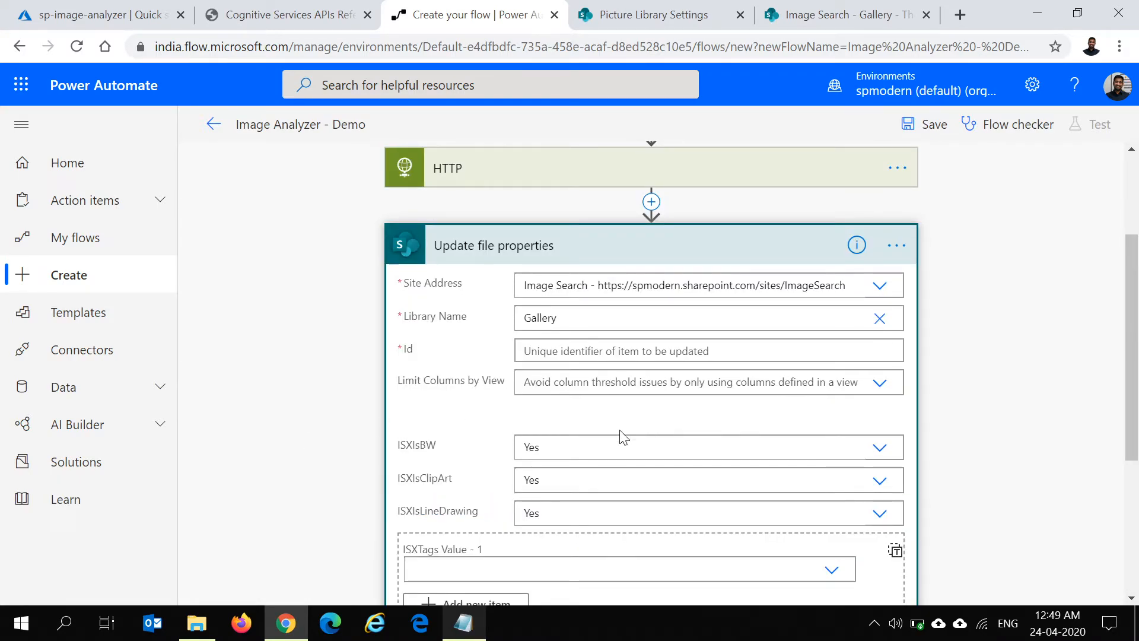
pyautogui.click(542, 477)
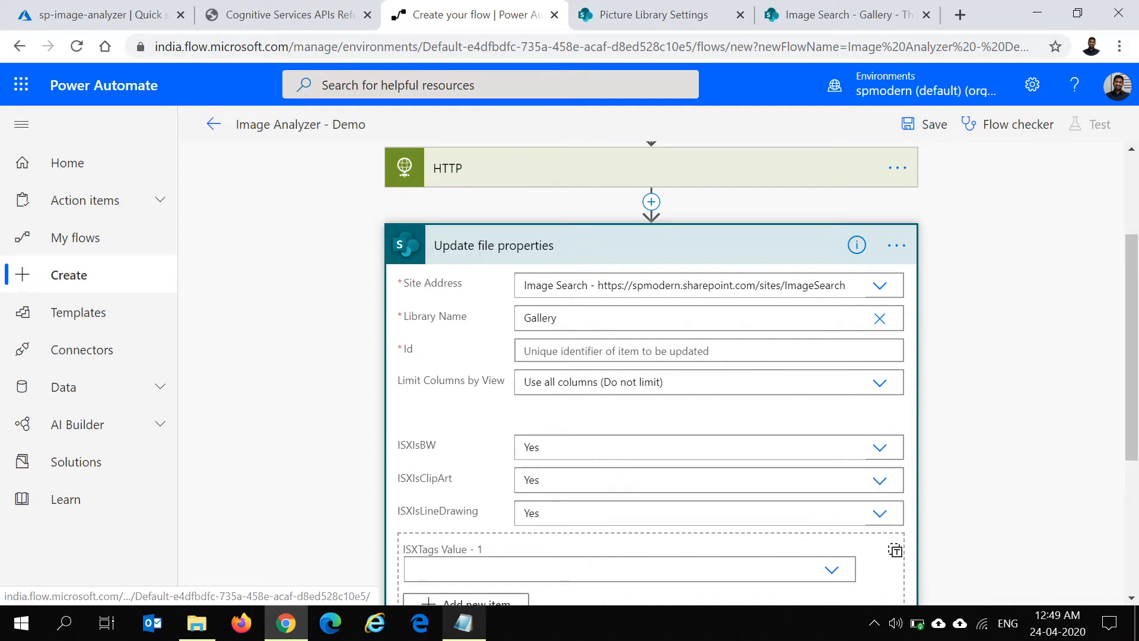
# Set the Id of Update file properties to the ID output of When a file is created (properties only)
pyautogui.scroll(-5, 335, 450)
pyautogui.click(453, 496)
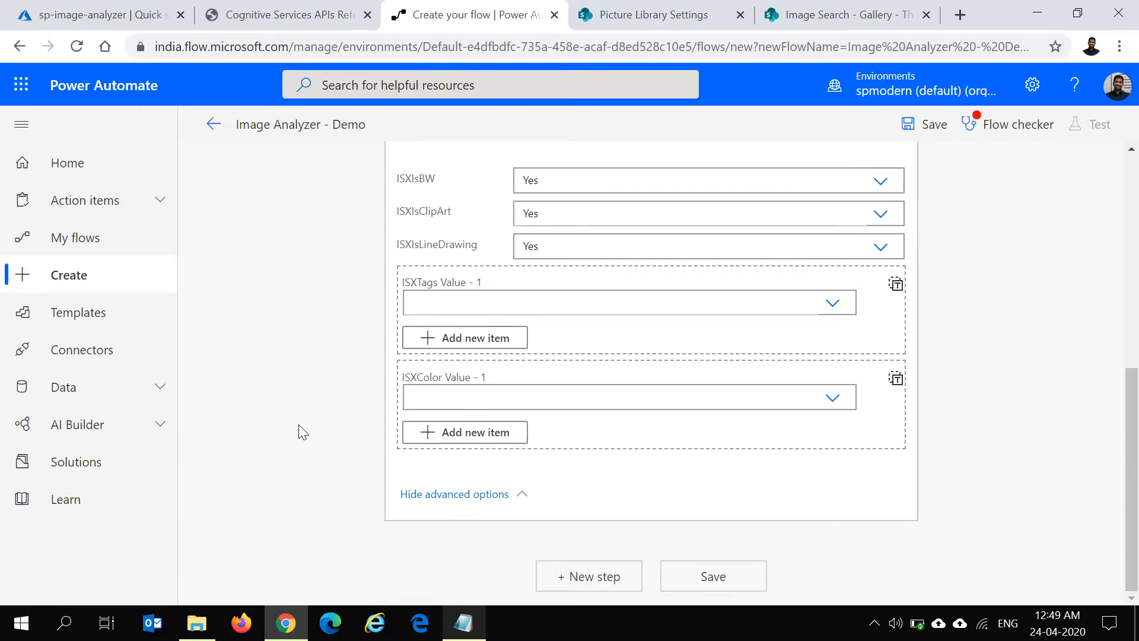
pyautogui.scroll(3, 297, 425)
pyautogui.click(610, 318)
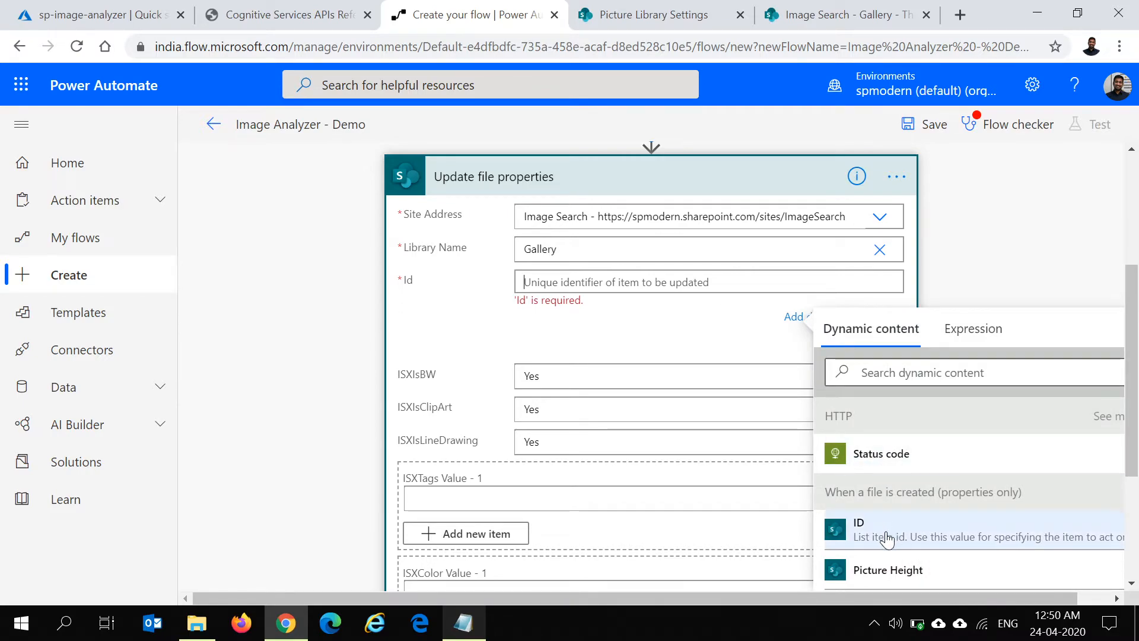
pyautogui.click(891, 535)
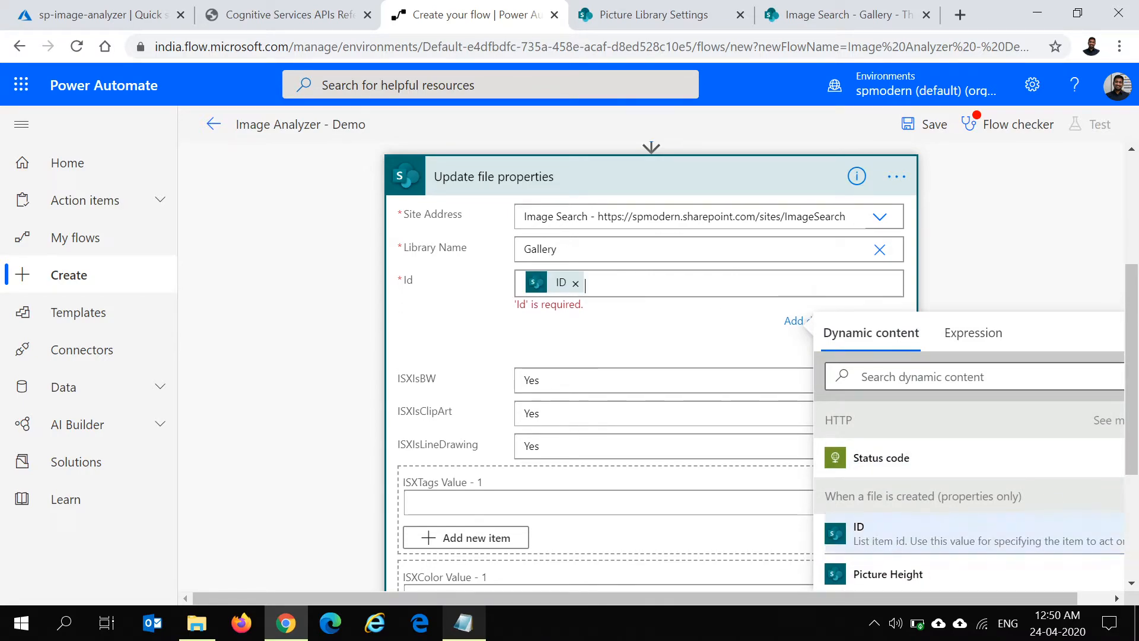
pyautogui.click(585, 350)
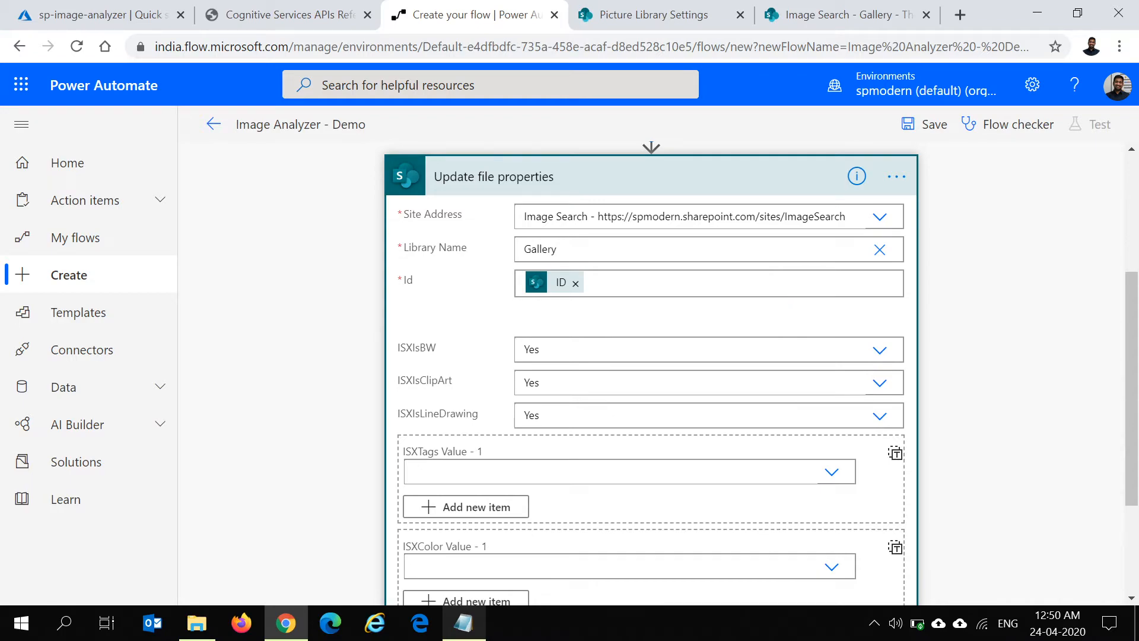
pyautogui.click(674, 259)
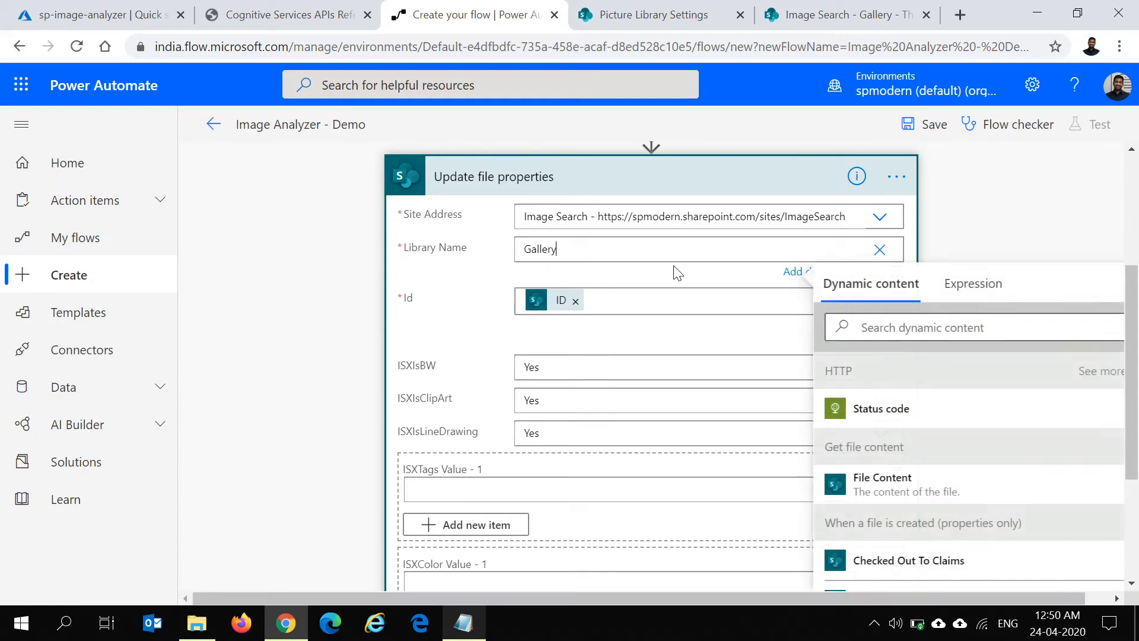
# Show the advanced options again, switch Limit Columns by View to All Pictures, and set it back to Use all columns (Do not limit)
pyautogui.click(465, 340)
pyautogui.scroll(-3, 465, 433)
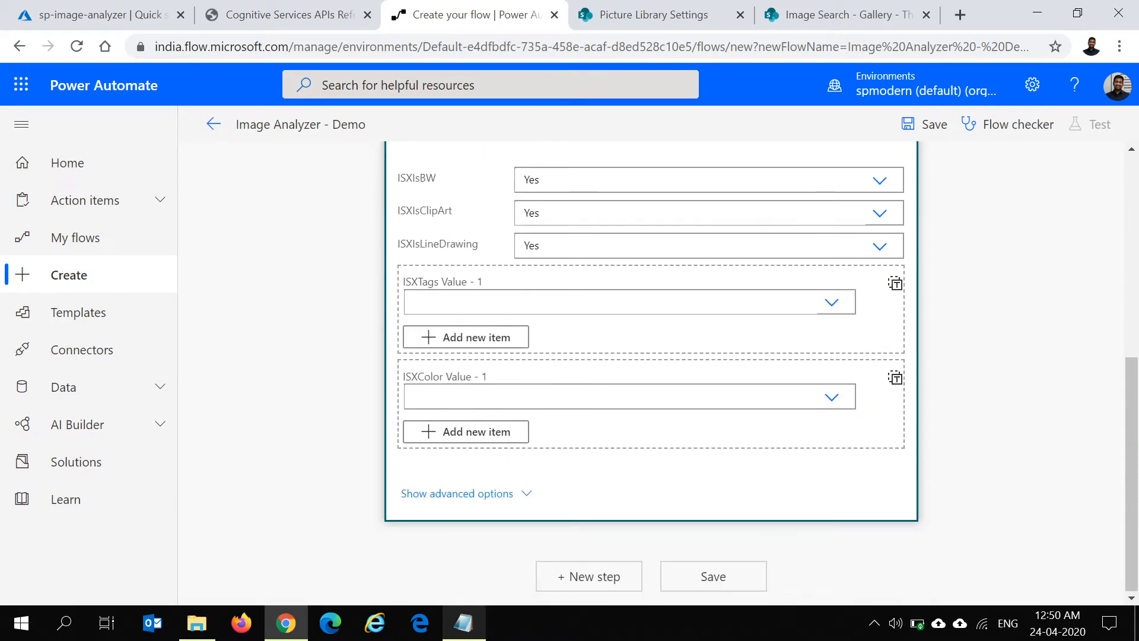
pyautogui.click(473, 494)
pyautogui.scroll(3, 290, 452)
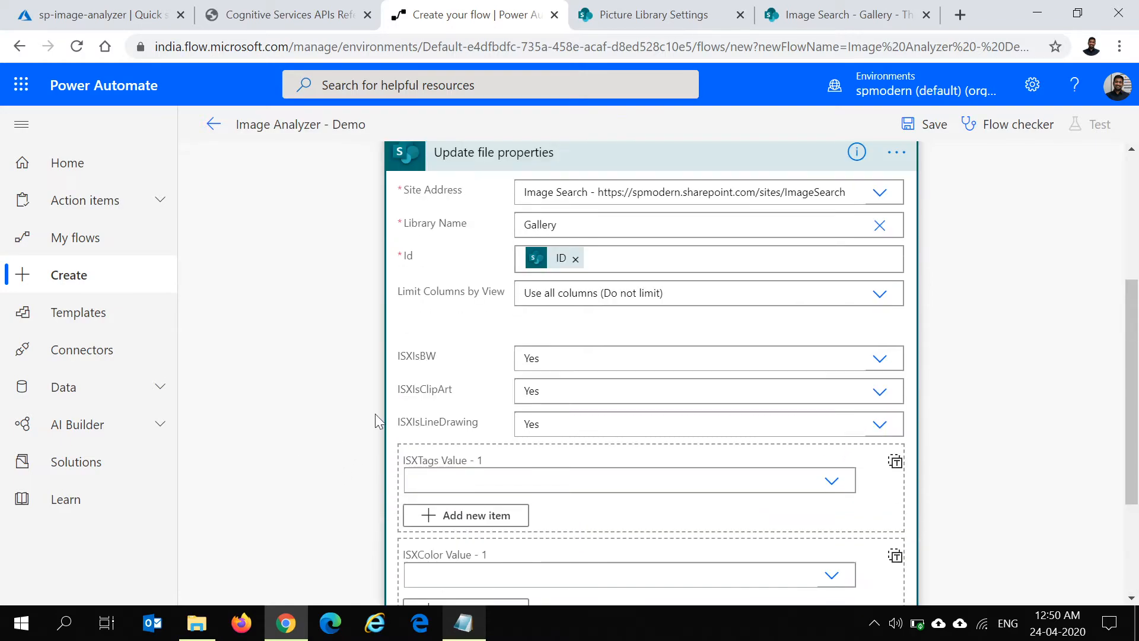
pyautogui.click(878, 293)
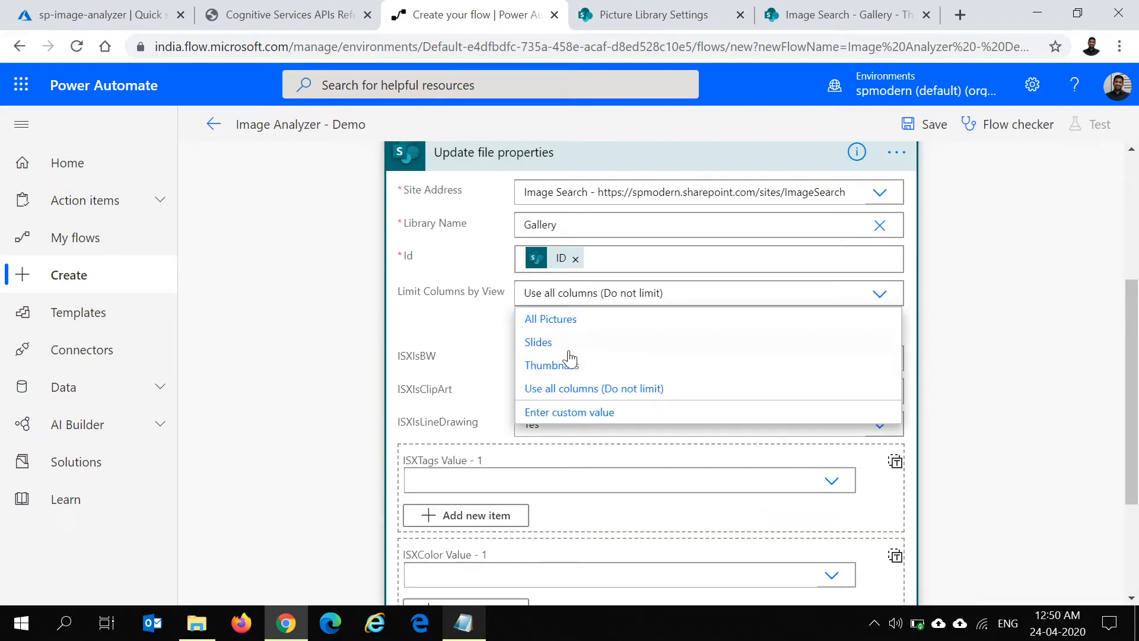
pyautogui.click(610, 320)
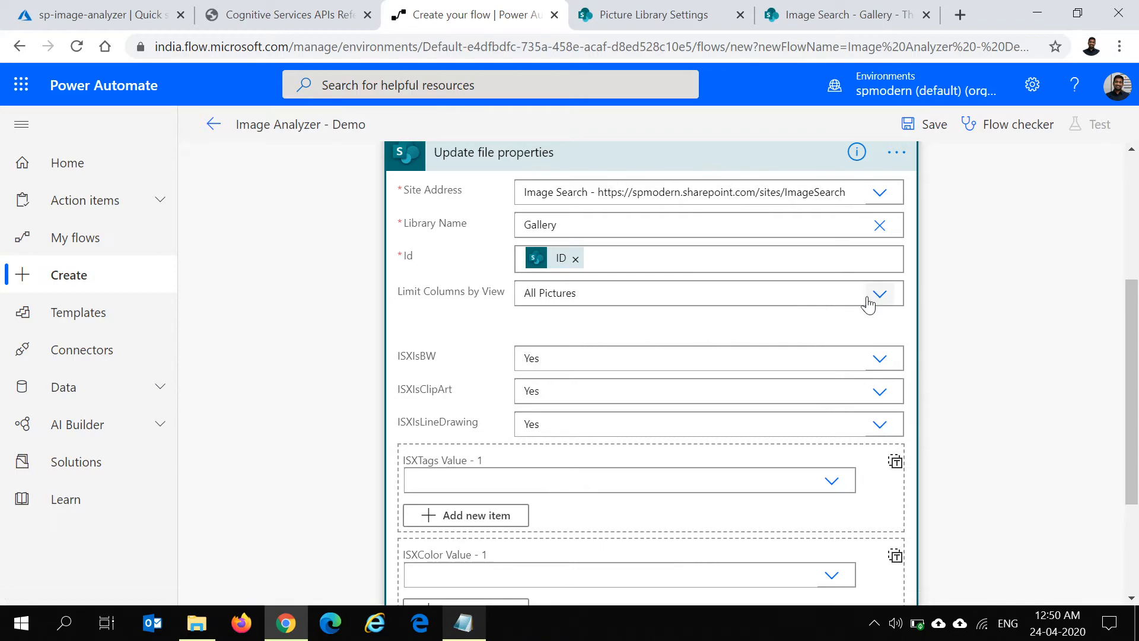
pyautogui.click(594, 293)
pyautogui.click(576, 540)
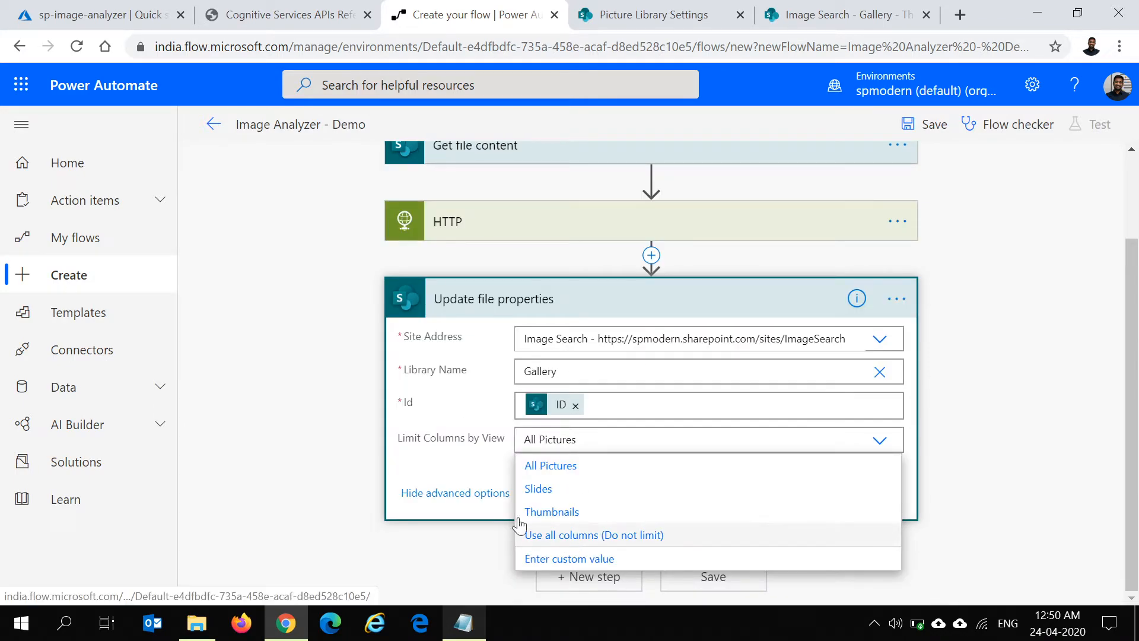
# Review the file property fields and copy the expression body('HTTP')?['description']?['captions']?[0]?['text'] from the Notepad notes
pyautogui.scroll(-3, 332, 436)
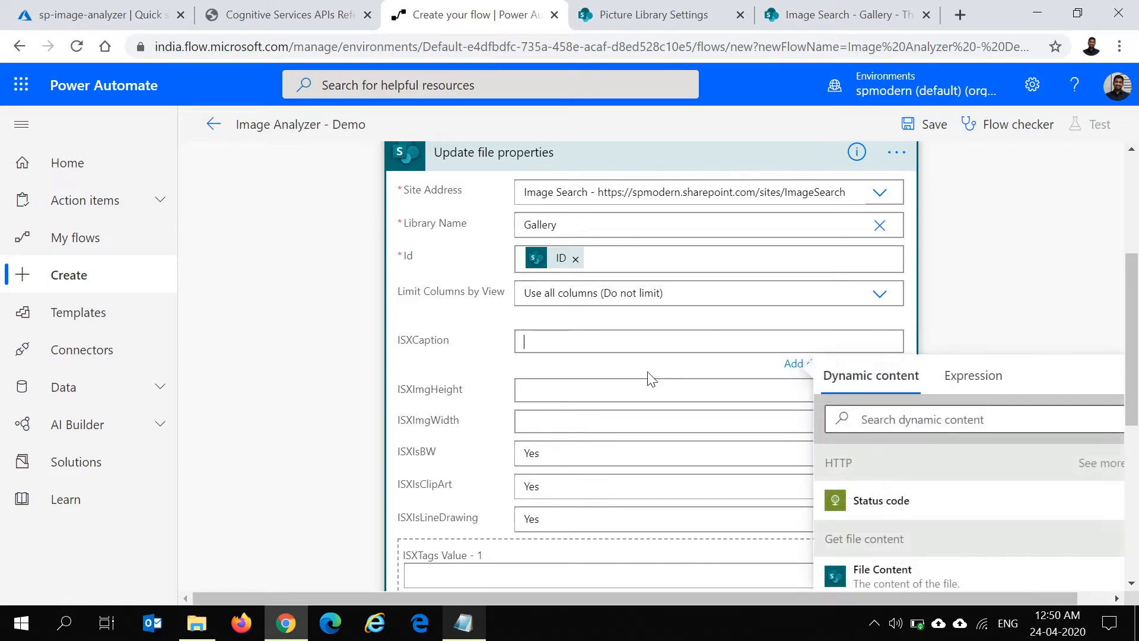
pyautogui.scroll(-2, 451, 393)
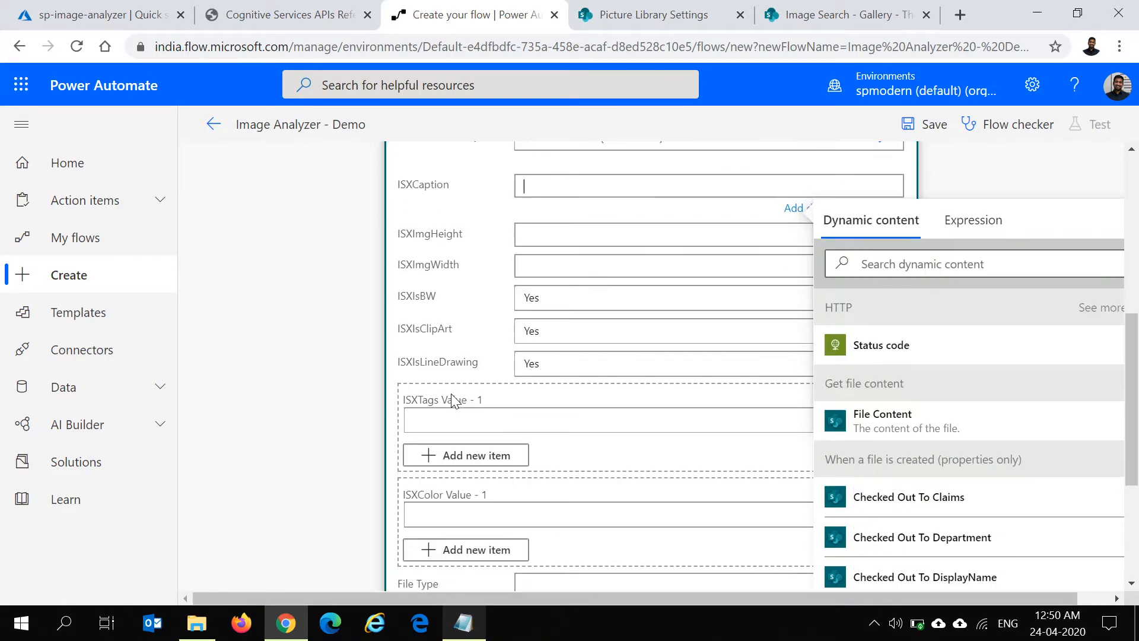
pyautogui.scroll(1, 351, 392)
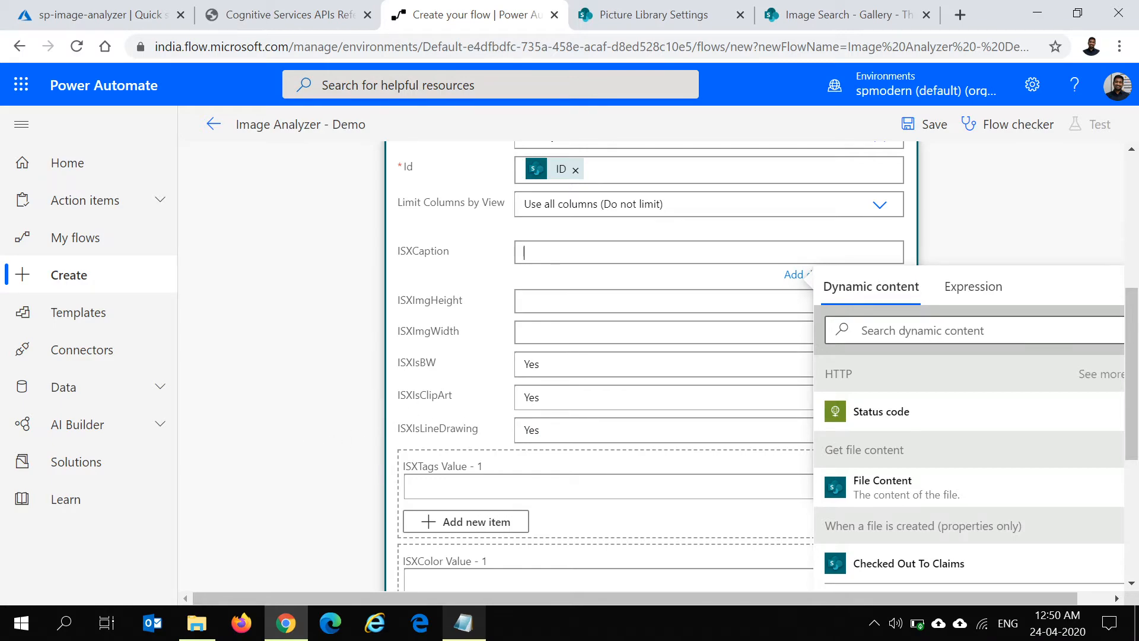
pyautogui.scroll(-3, 425, 455)
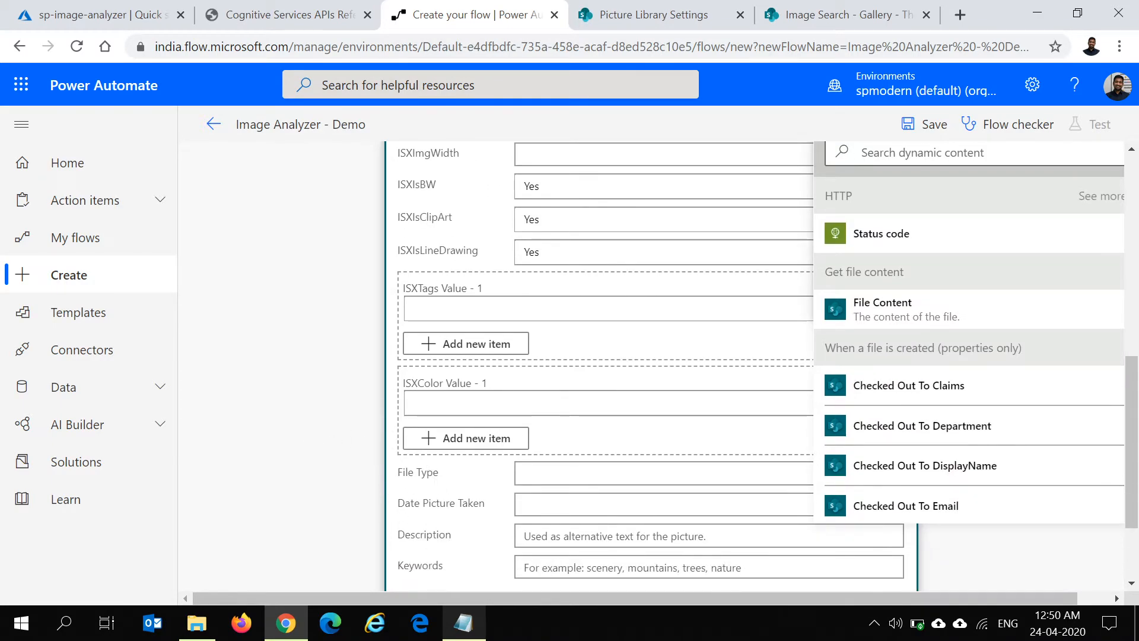
pyautogui.scroll(2, 365, 404)
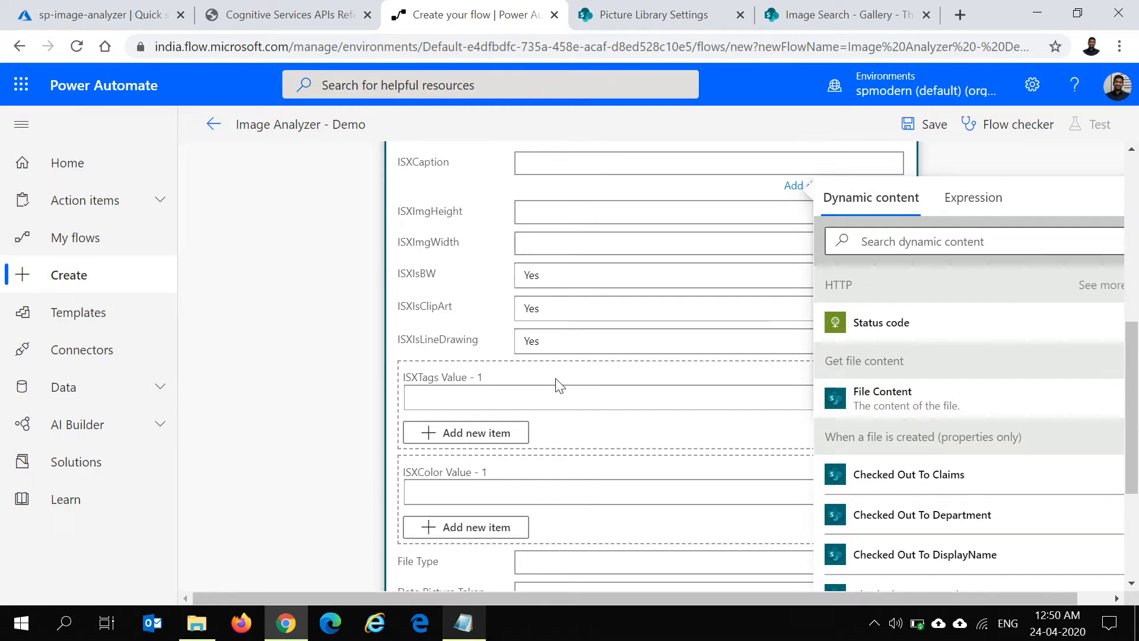
pyautogui.scroll(2, 559, 387)
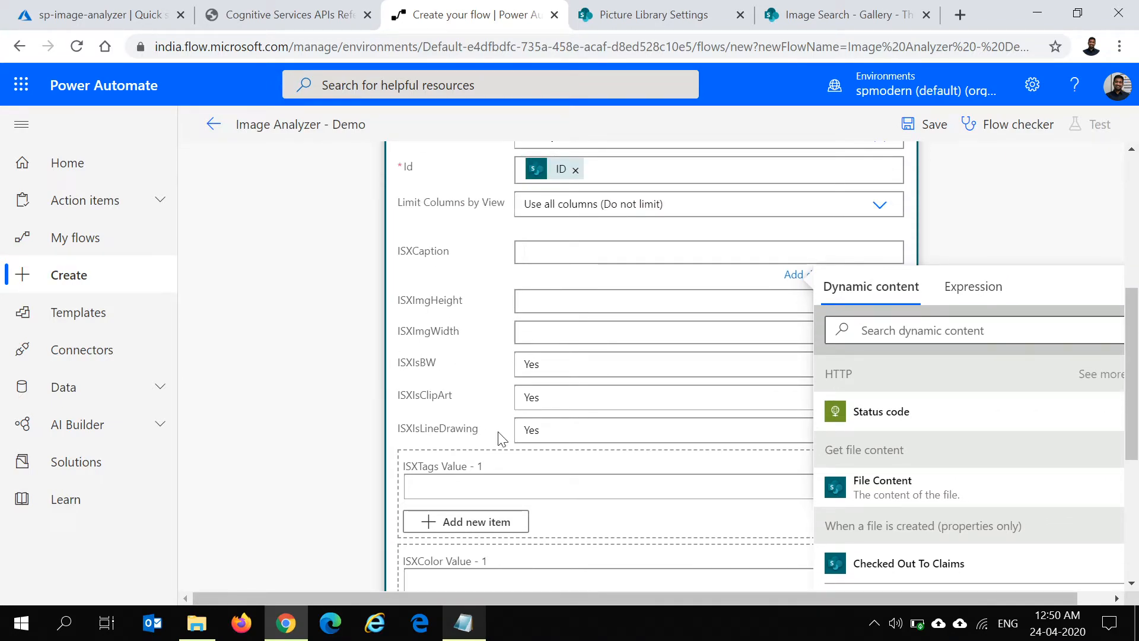
pyautogui.click(463, 622)
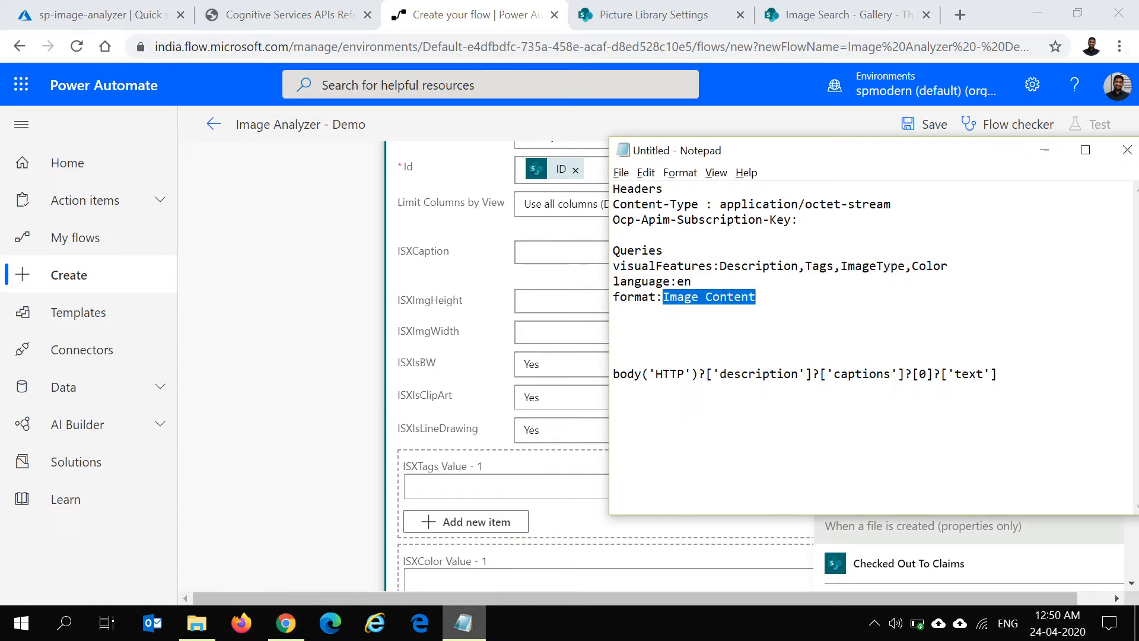
pyautogui.click(685, 374)
pyautogui.hotkey('shift', 'Left')
pyautogui.hotkey('shift', 'Left')
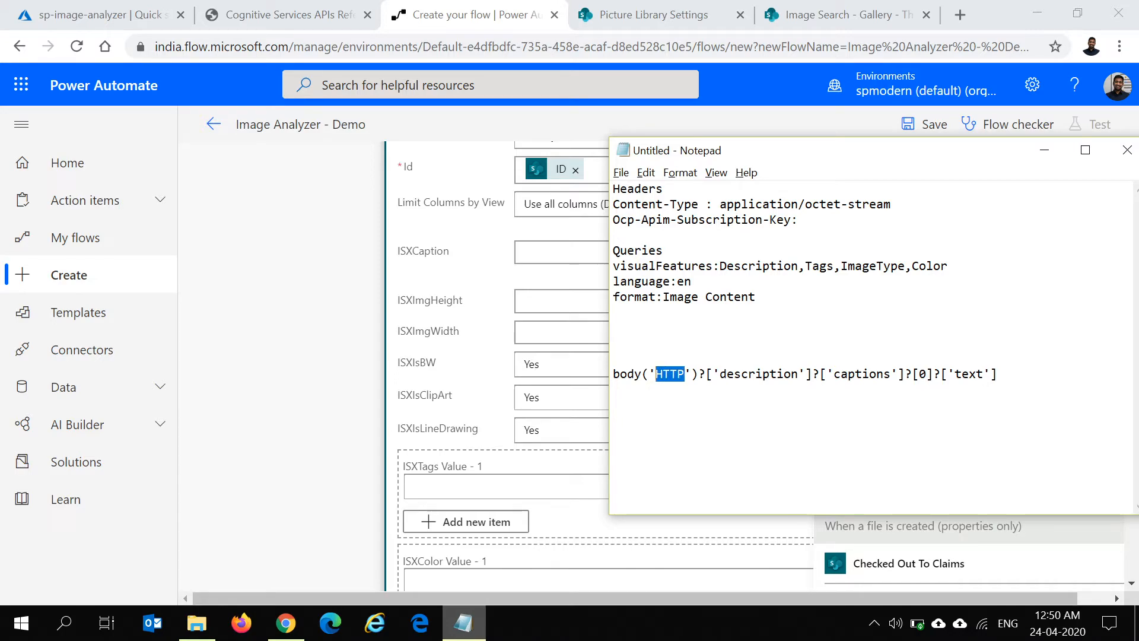
pyautogui.doubleClick(762, 374)
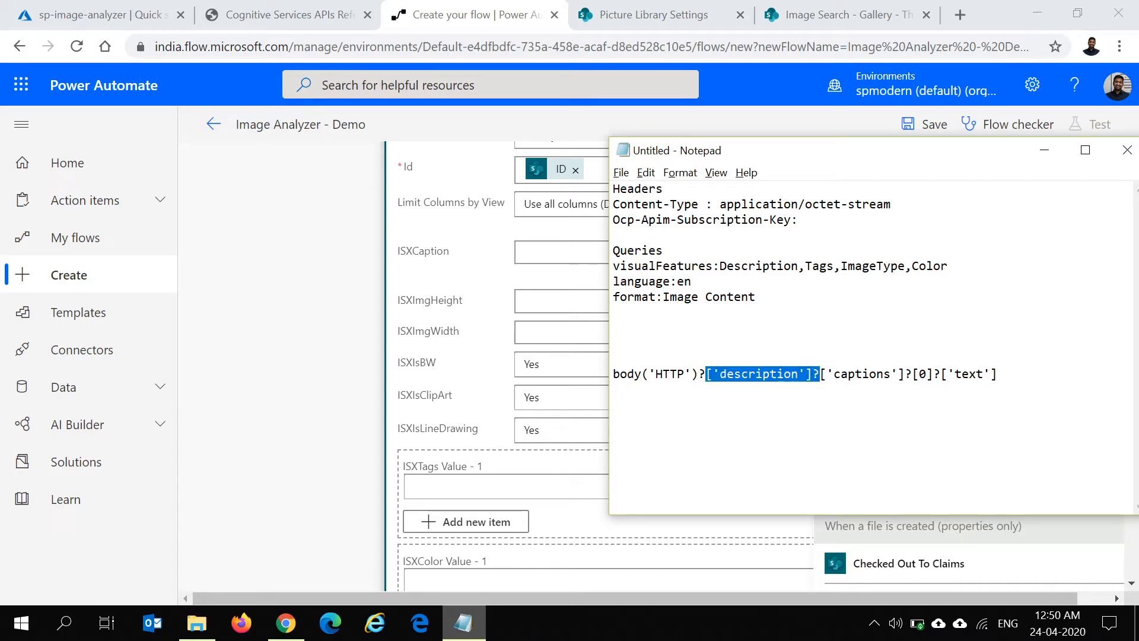
pyautogui.doubleClick(865, 374)
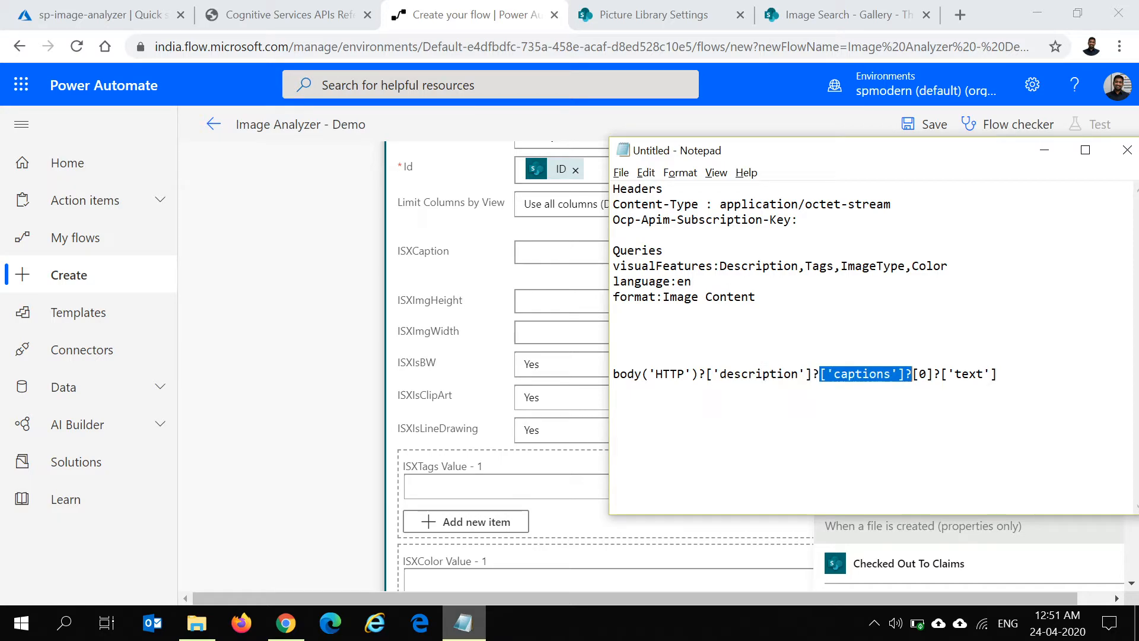
pyautogui.moveTo(998, 374); pyautogui.dragTo(601, 379)
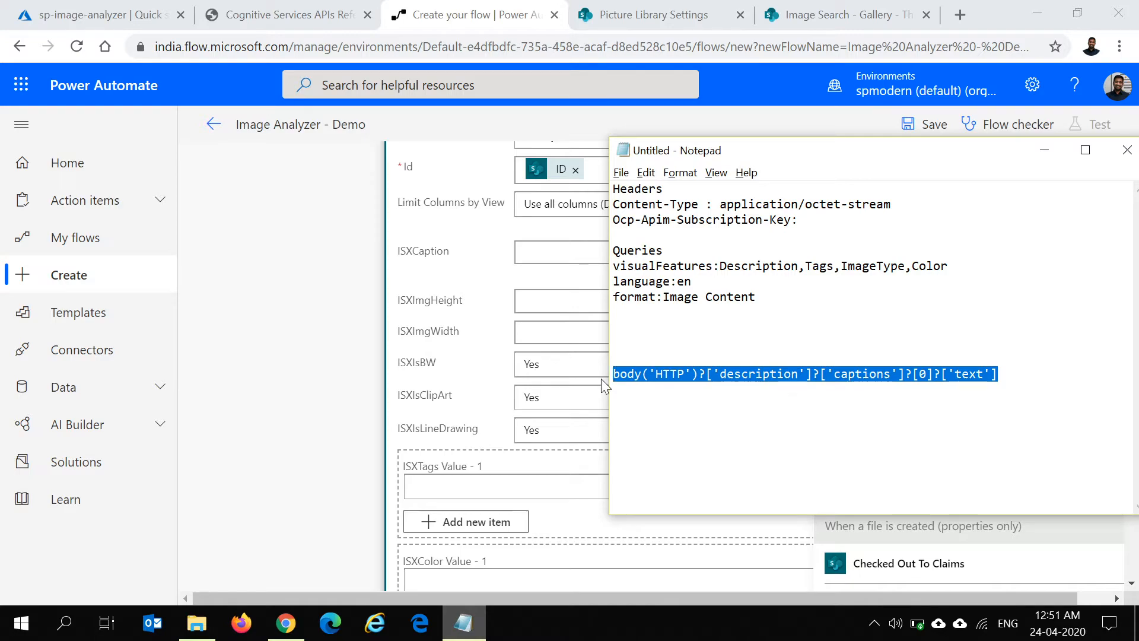
# Set ISXCaption to the expression body('HTTP')?['description']?['captions']?[0]?['text']
pyautogui.click(573, 253)
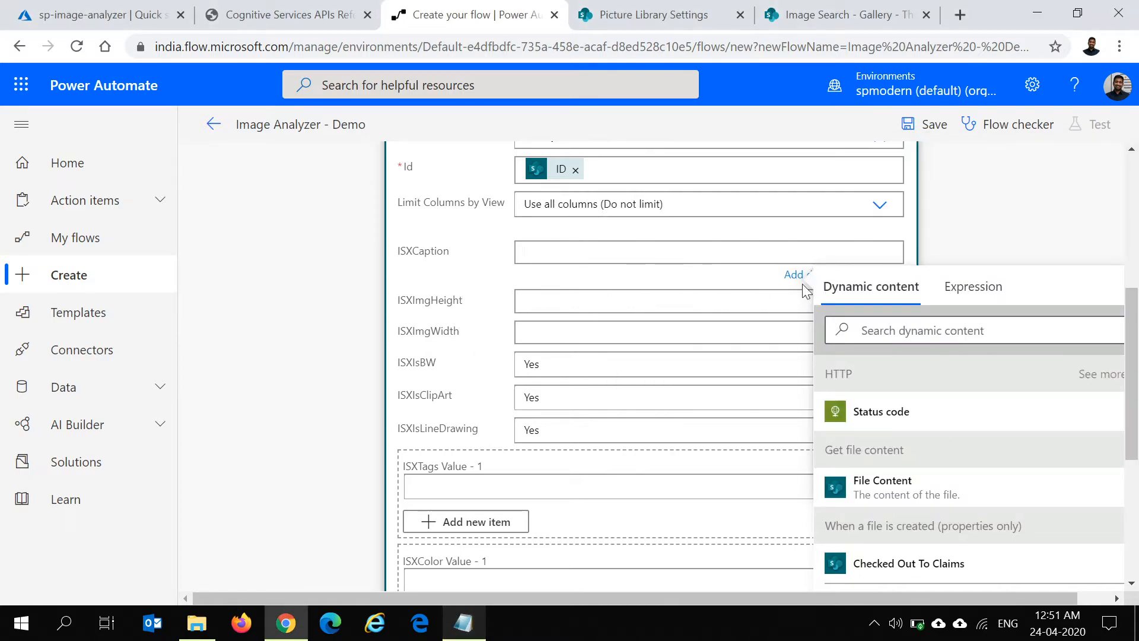
pyautogui.click(981, 291)
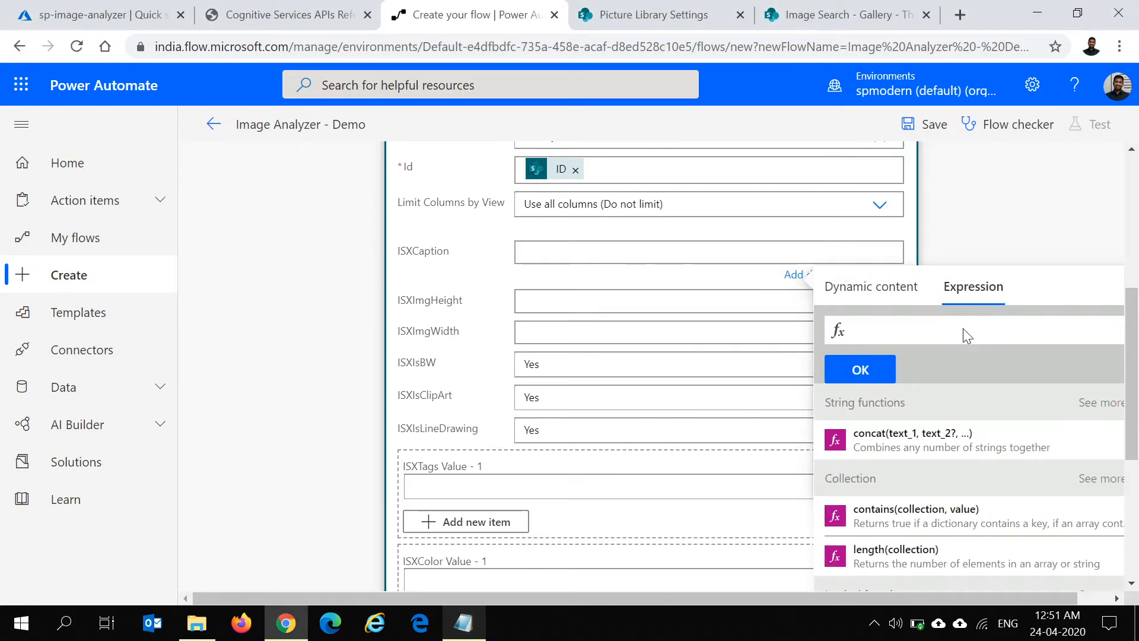
pyautogui.click(927, 329)
pyautogui.hotkey('ctrl', 'v')
pyautogui.click(860, 370)
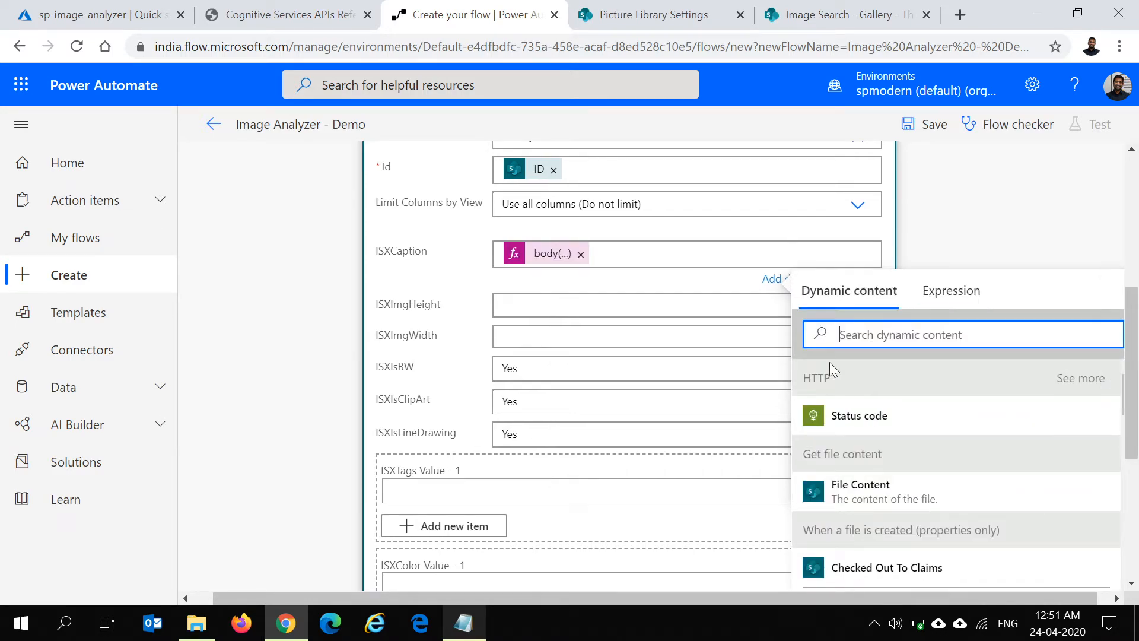
# Check the flow for errors and warnings with Flow checker, close it, and save the flow
pyautogui.scroll(2, 332, 333)
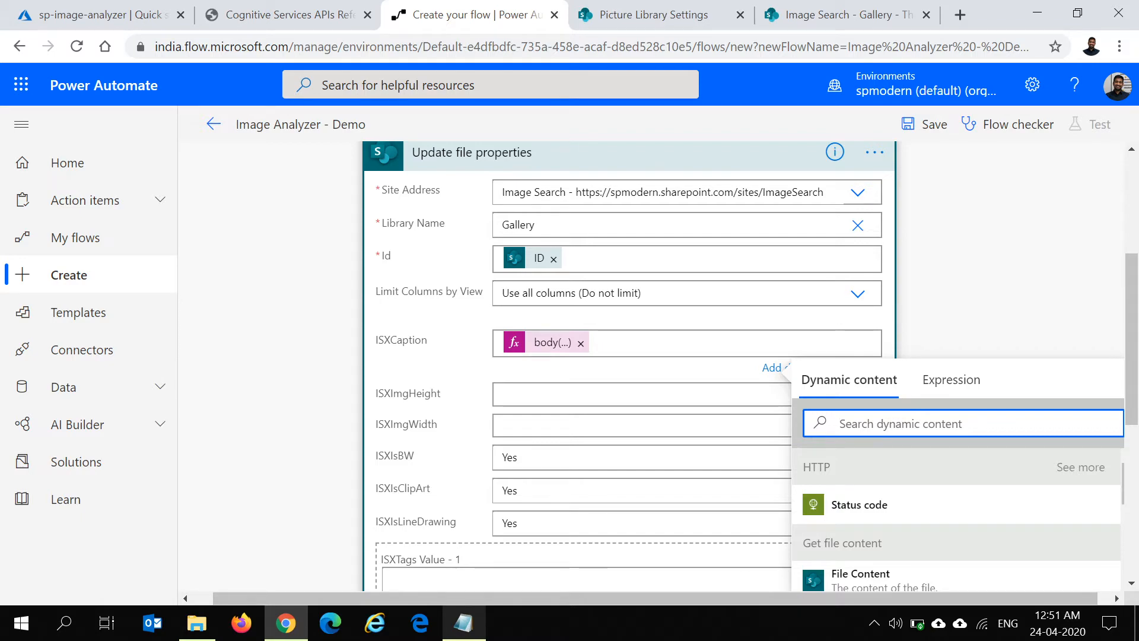
pyautogui.scroll(-1, 270, 418)
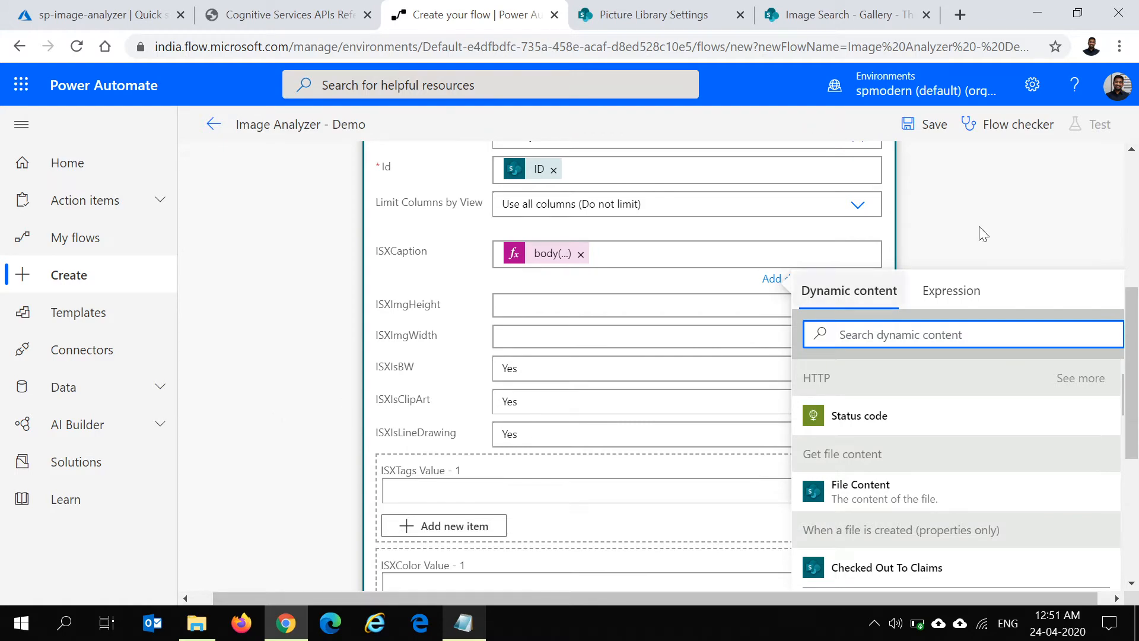
pyautogui.click(1001, 138)
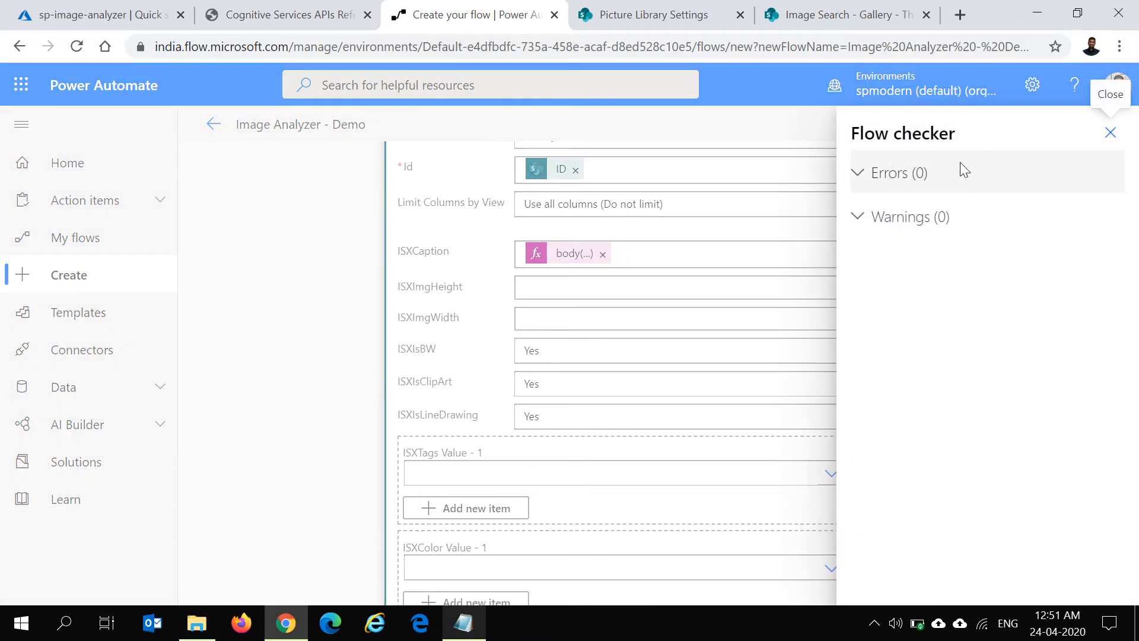
pyautogui.click(1110, 133)
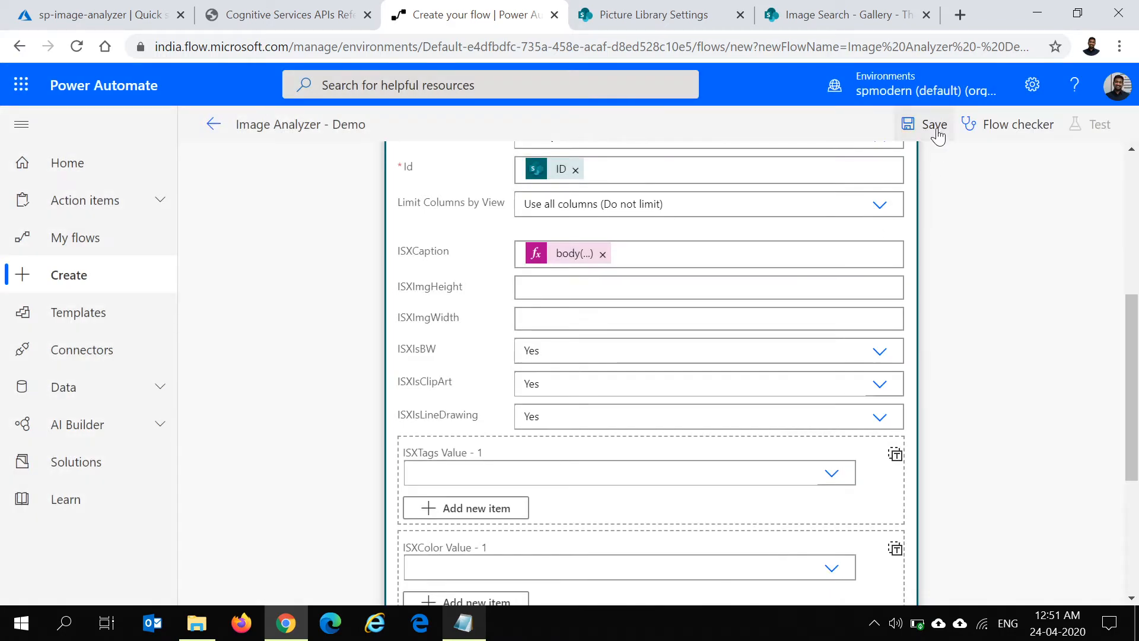
pyautogui.click(934, 125)
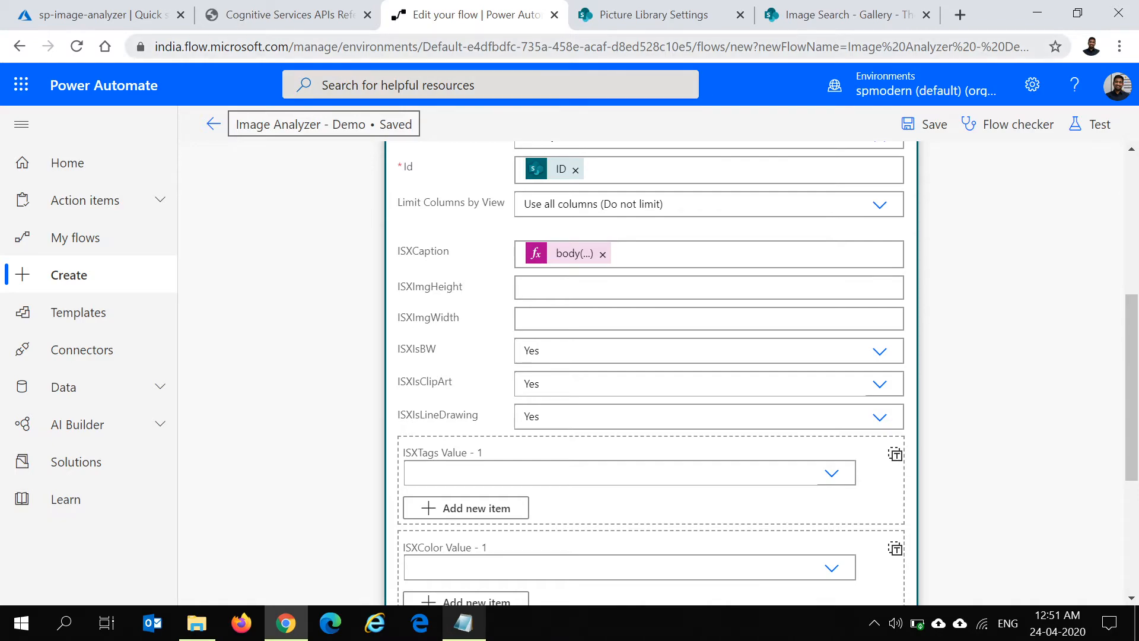
# Preview slpibXIhizI.jpg from the samples folder in File Explorer and upload it to the SharePoint Gallery library
pyautogui.click(816, 14)
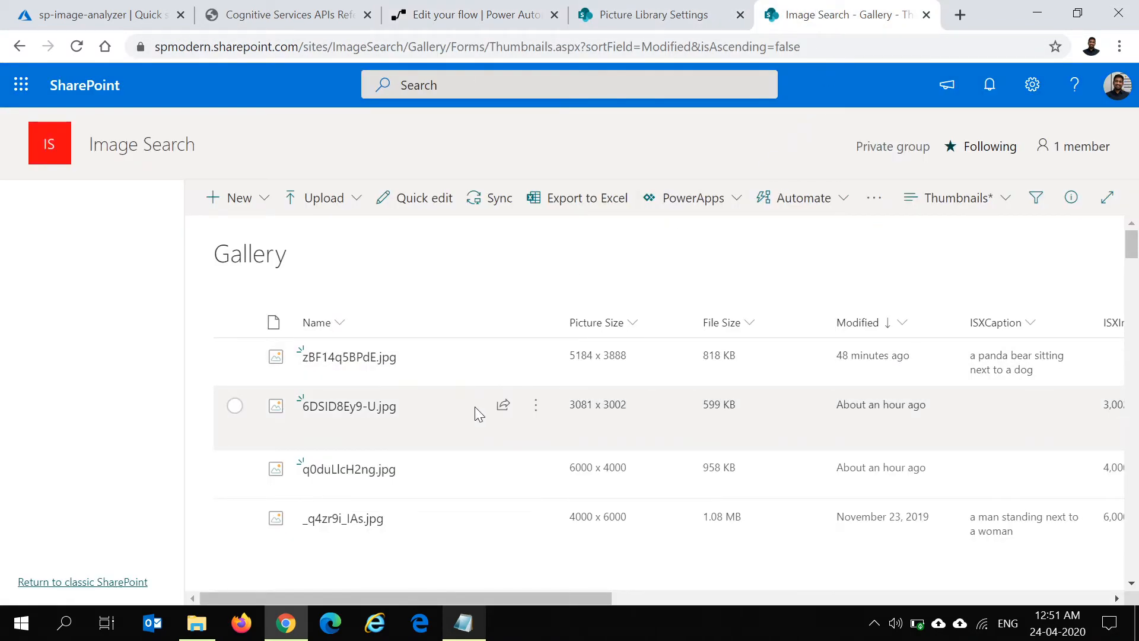
pyautogui.hotkey('alt', 'Tab')
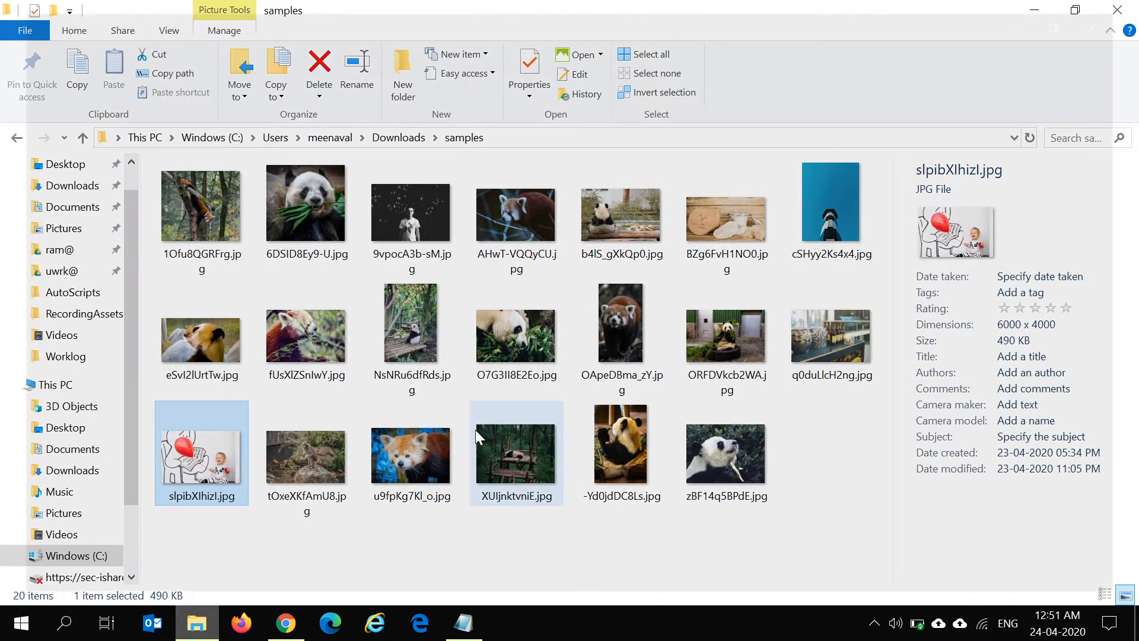
pyautogui.doubleClick(475, 429)
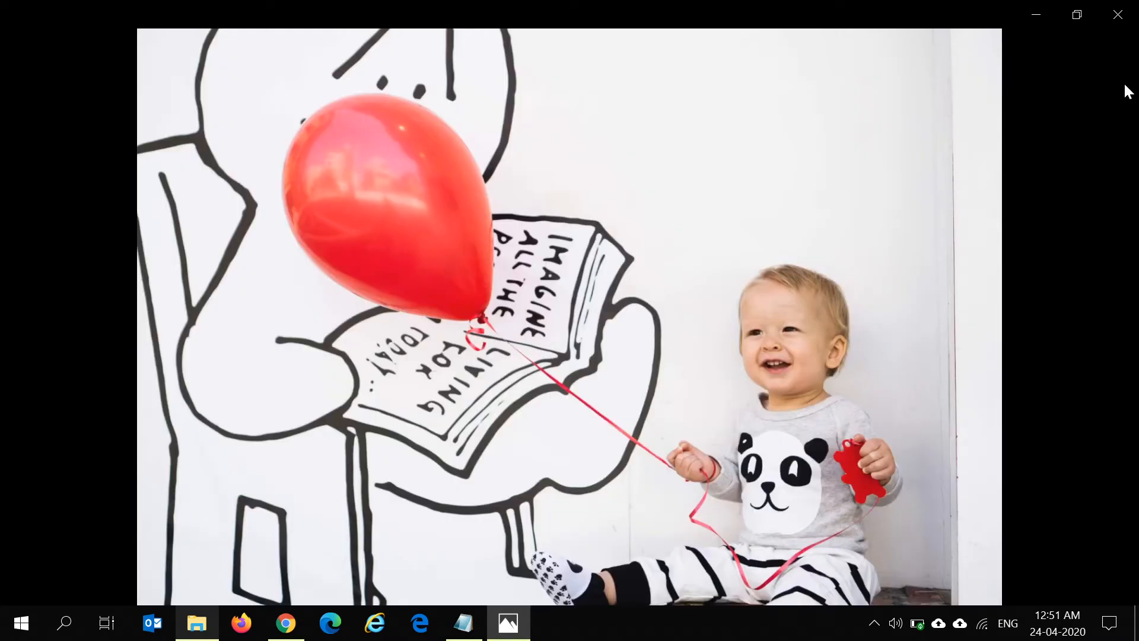
pyautogui.hotkey('alt', 'F4')
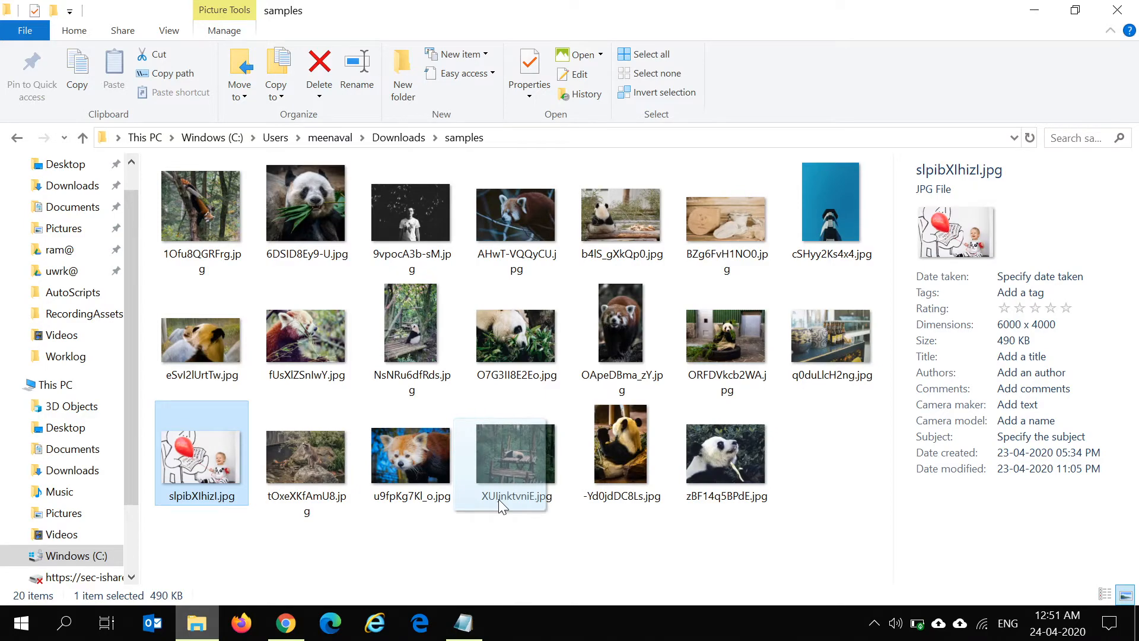
pyautogui.moveTo(498, 500); pyautogui.dragTo(516, 316)
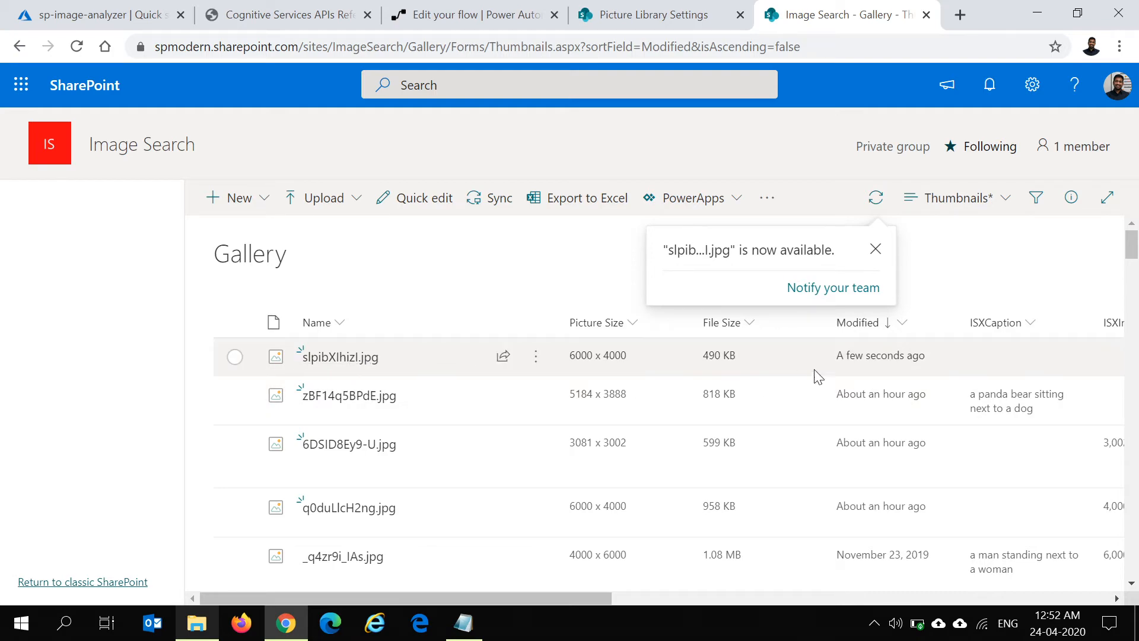
pyautogui.moveTo(580, 596); pyautogui.dragTo(540, 596)
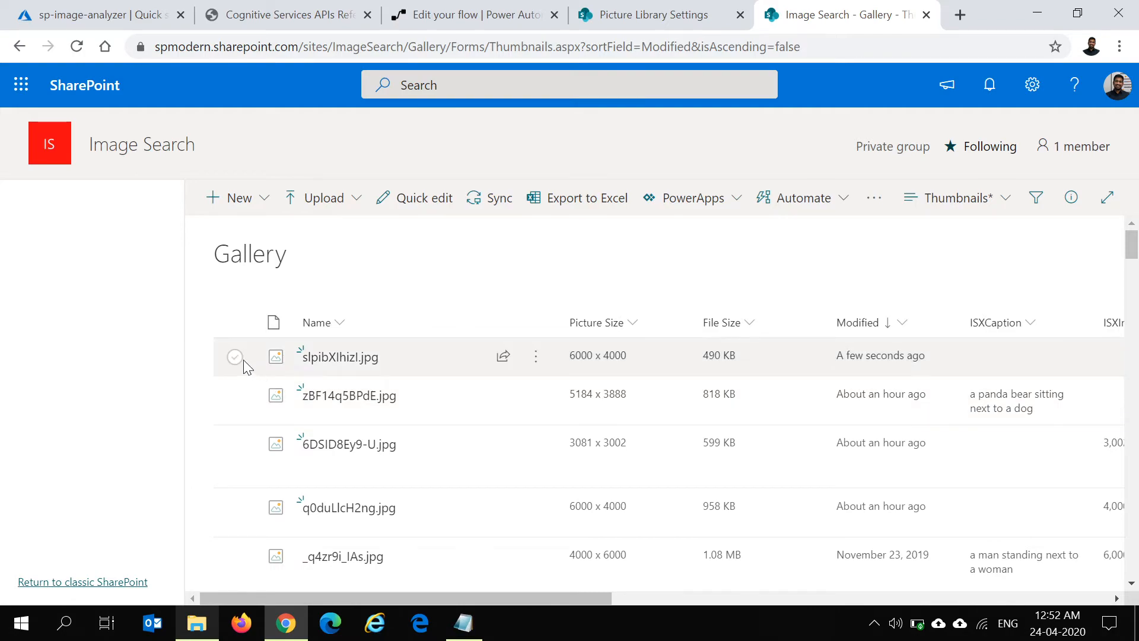
# Open the details of slpibXIhizI.jpg in the Gallery library and check its ISXCaption and other ISX properties
pyautogui.click(246, 357)
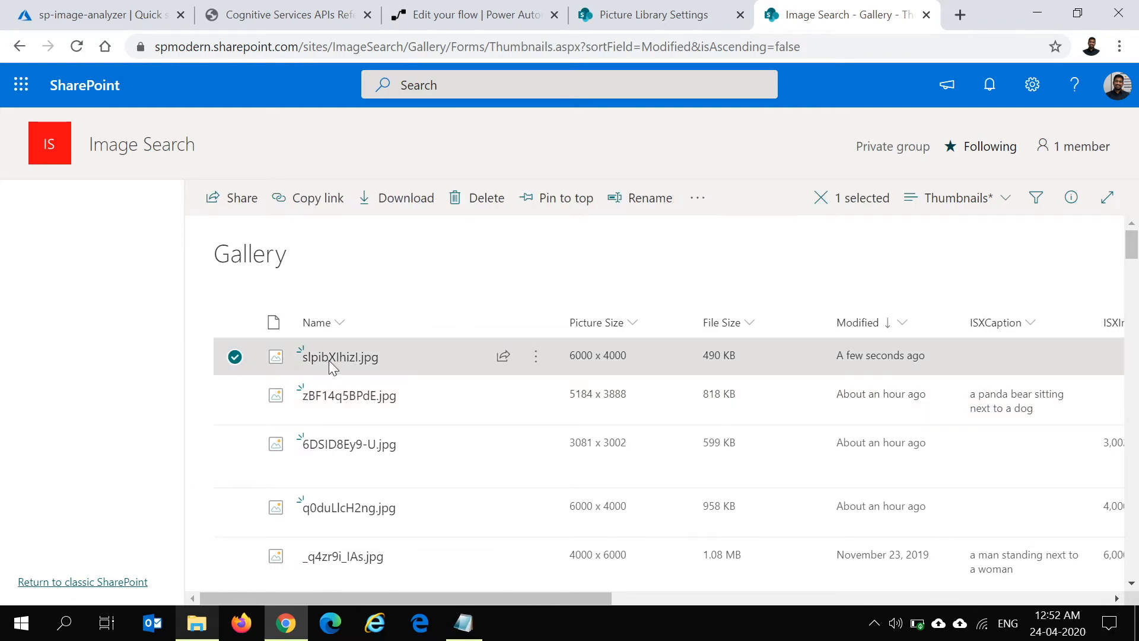
pyautogui.click(1071, 198)
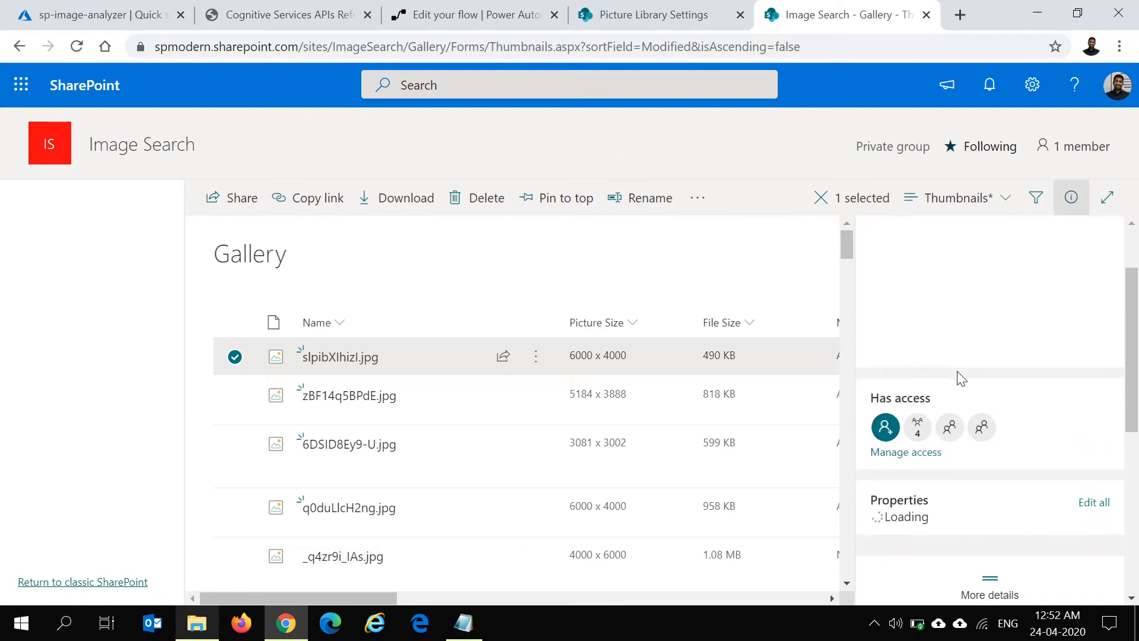
pyautogui.scroll(-3, 974, 381)
pyautogui.scroll(-3, 1004, 412)
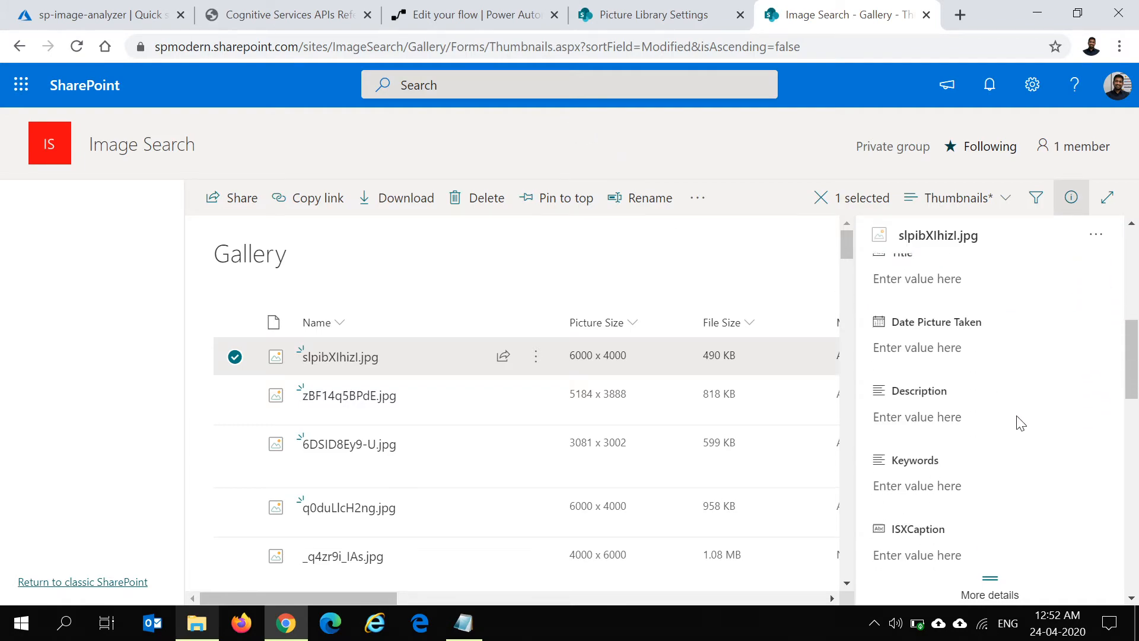
pyautogui.scroll(-2, 1014, 421)
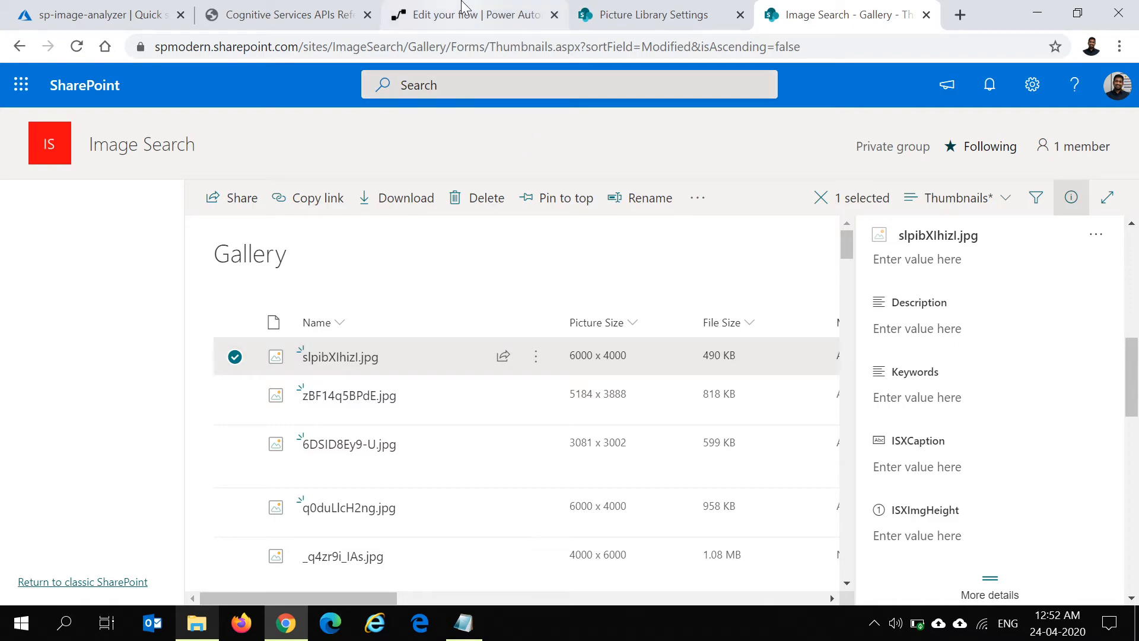
# Switch to Power Automate, leave the flow editor for the Image Analyzer - Demo details page, and open the latest run
pyautogui.click(469, 19)
pyautogui.click(213, 124)
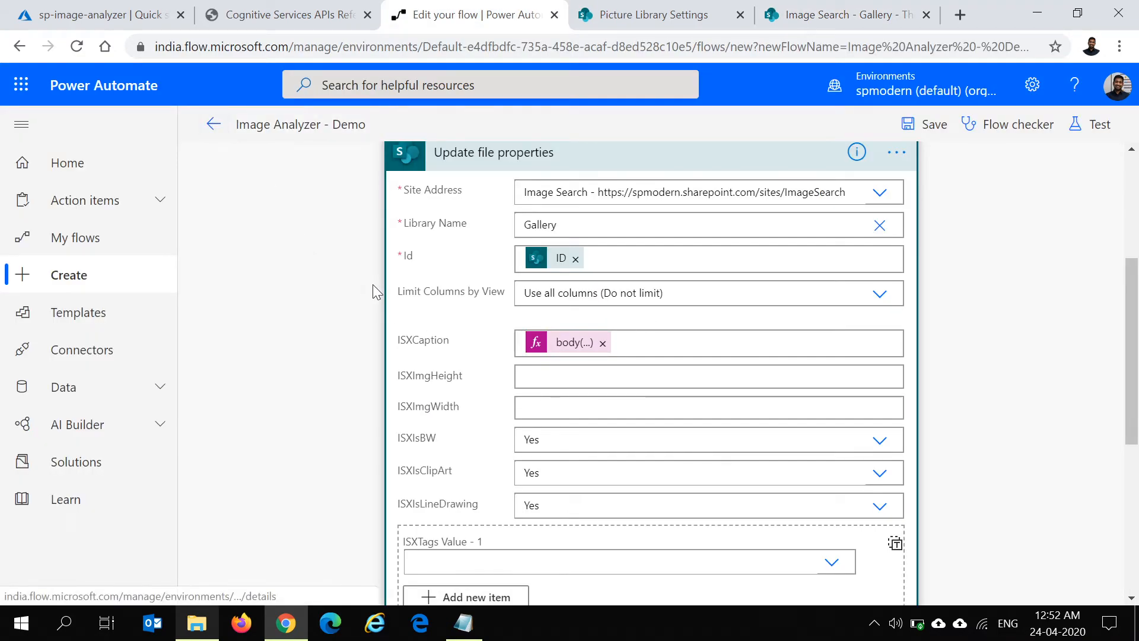
pyautogui.click(639, 201)
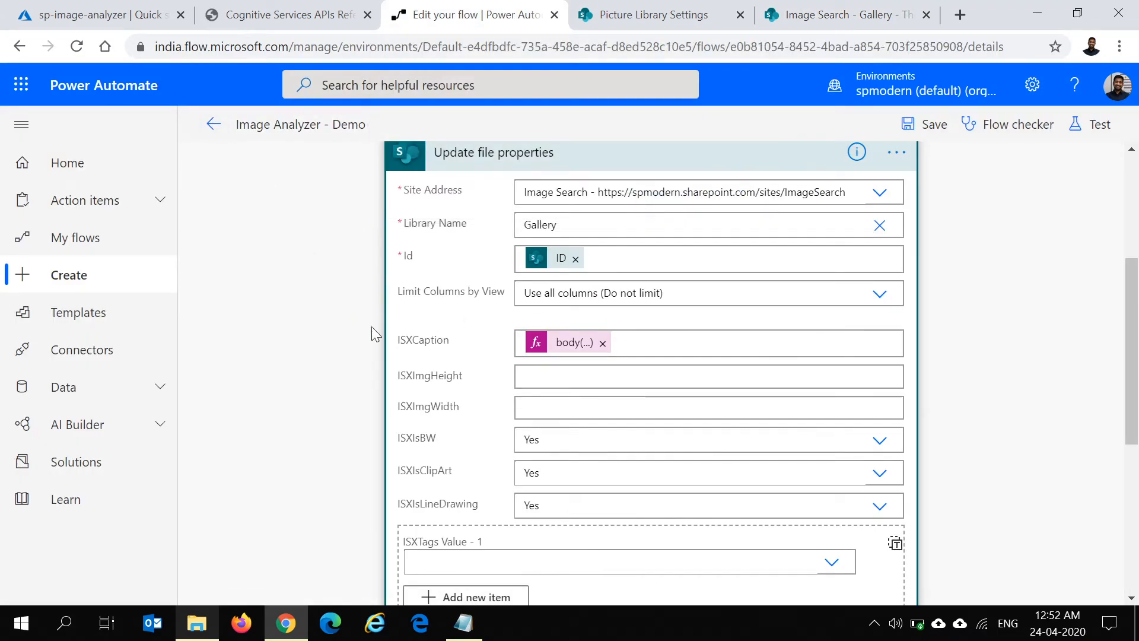
pyautogui.scroll(-1, 399, 419)
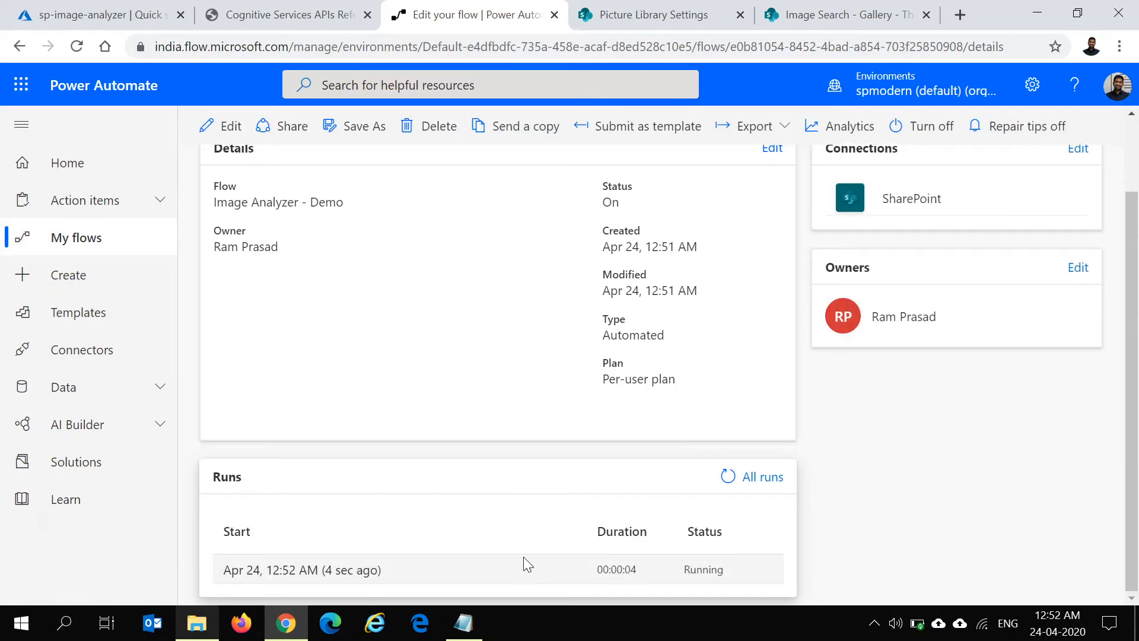
pyautogui.click(352, 574)
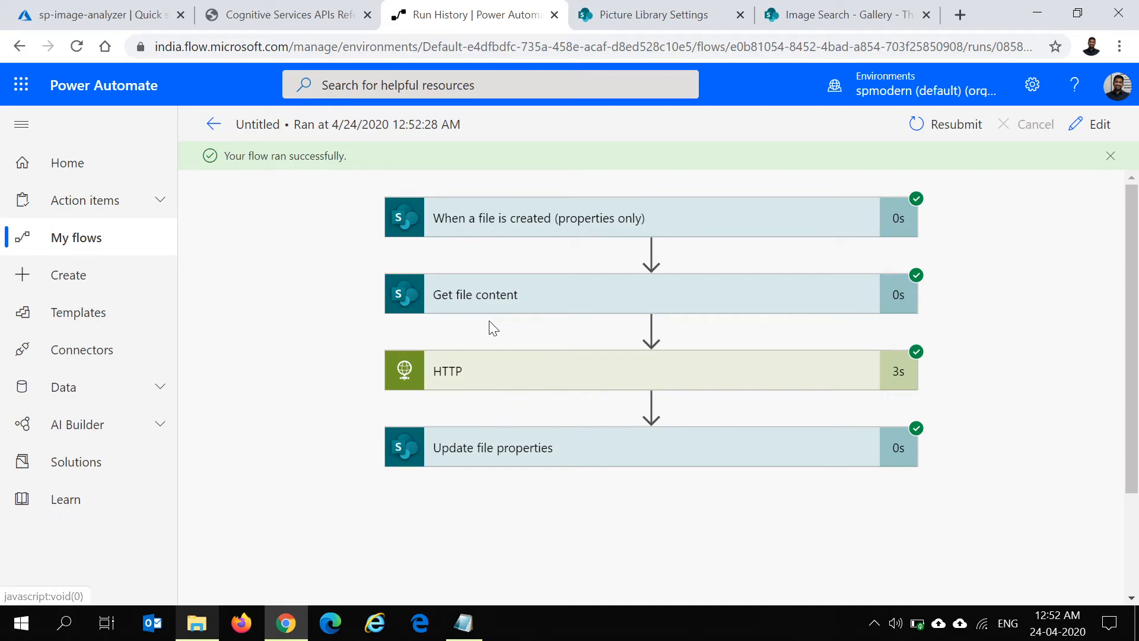
# Examine the image analysis results in the HTTP action's output body, and expand the run's Update file properties action
pyautogui.click(504, 384)
pyautogui.scroll(-4, 305, 457)
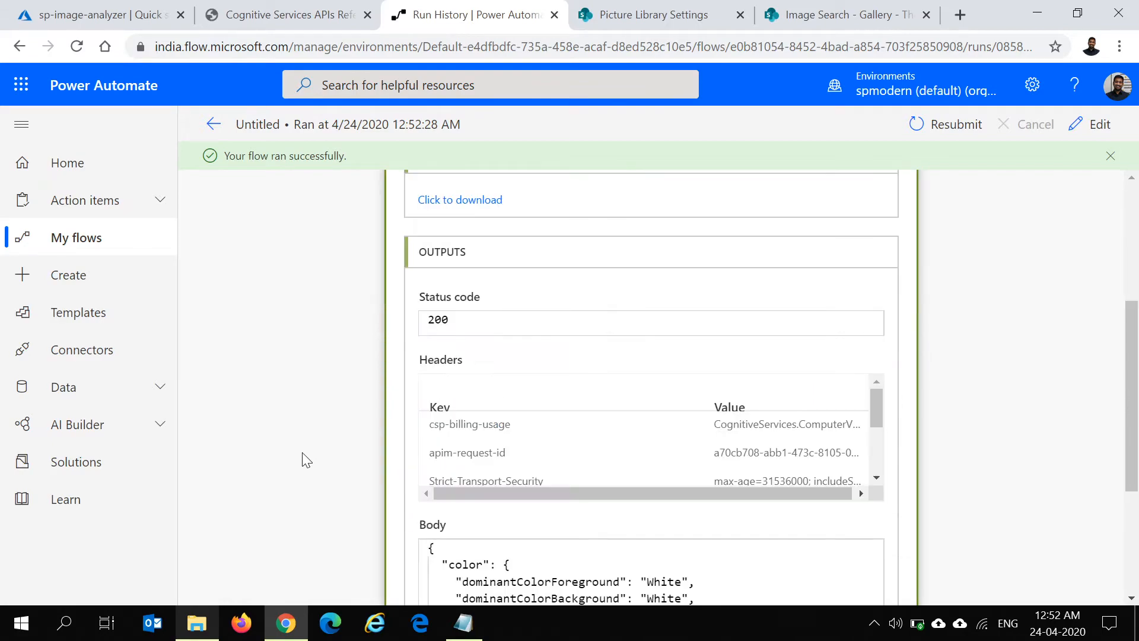
pyautogui.scroll(-3, 306, 460)
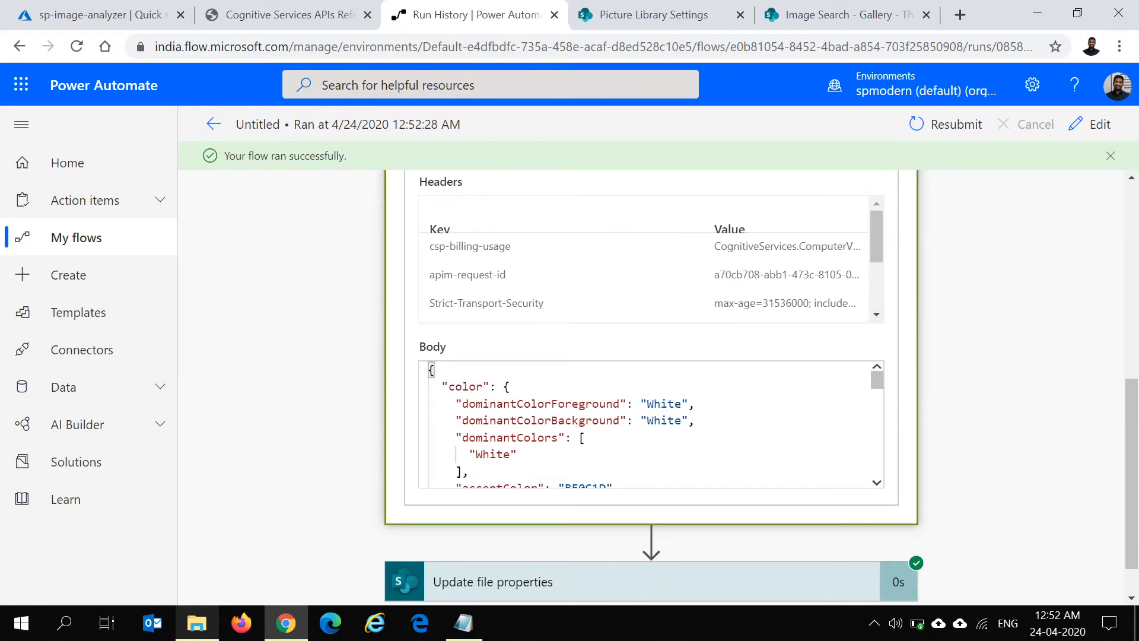
pyautogui.click(495, 403)
pyautogui.doubleClick(468, 387)
pyautogui.scroll(-8, 475, 391)
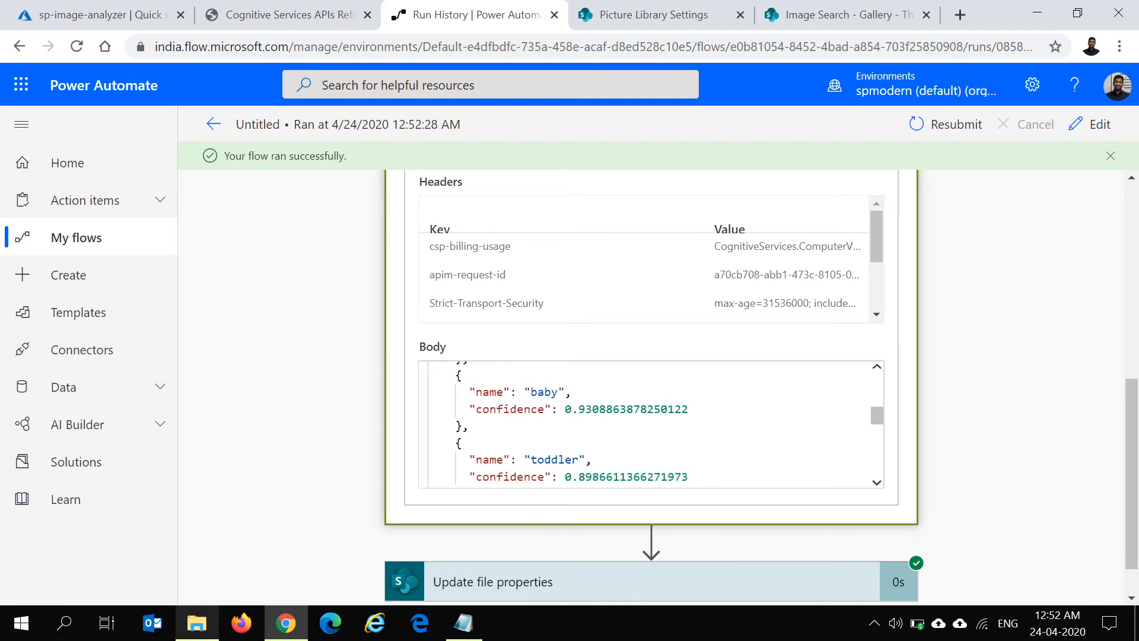
pyautogui.doubleClick(556, 392)
pyautogui.doubleClick(554, 459)
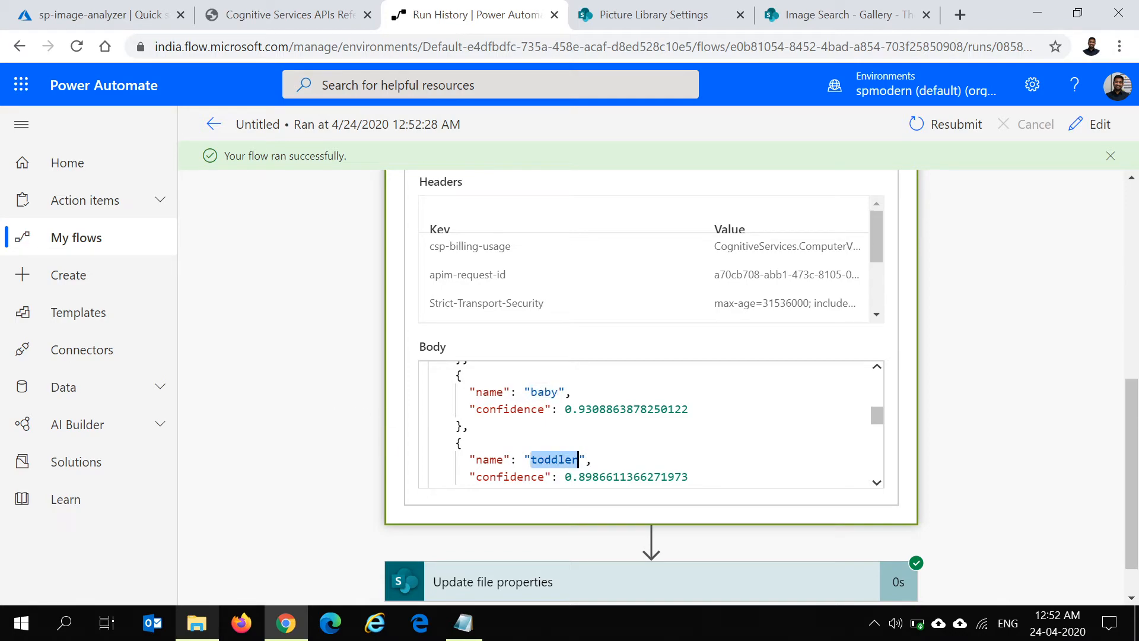
pyautogui.scroll(-3, 578, 459)
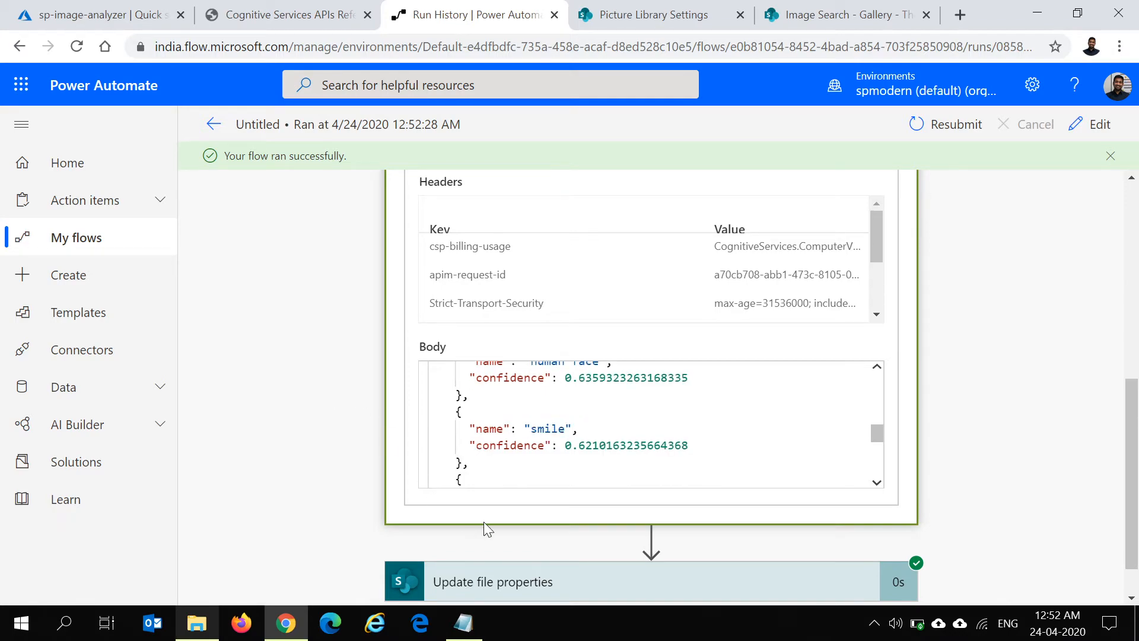
pyautogui.click(569, 592)
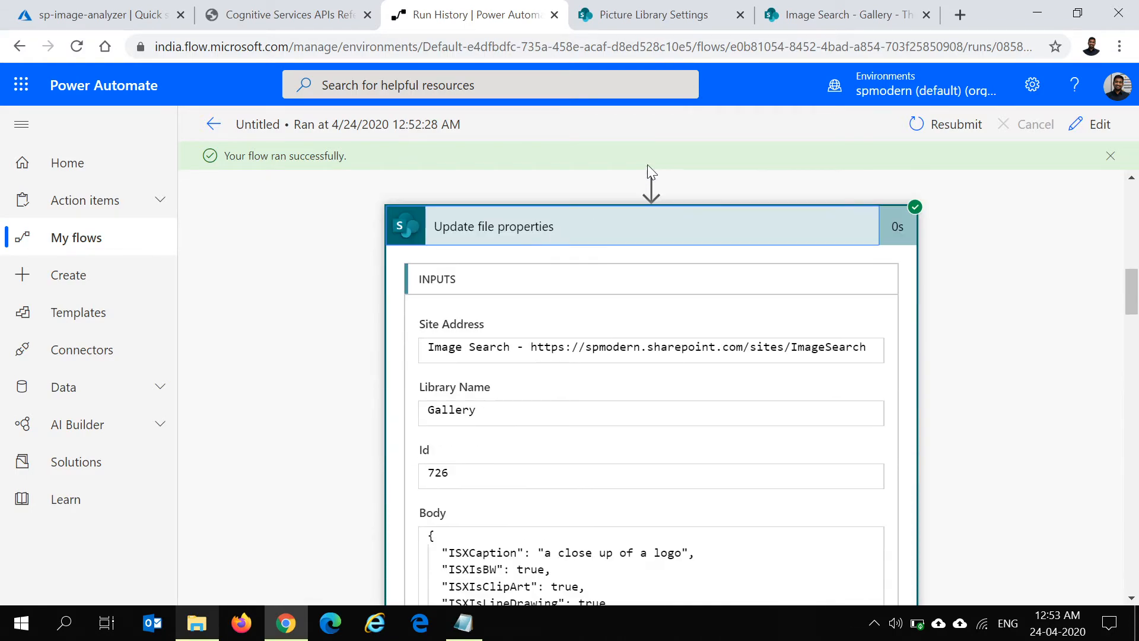
# Return to the SharePoint Gallery, reselect slpibXIhizI.jpg, and check the ISXCaption property in its reopened details
pyautogui.click(795, 14)
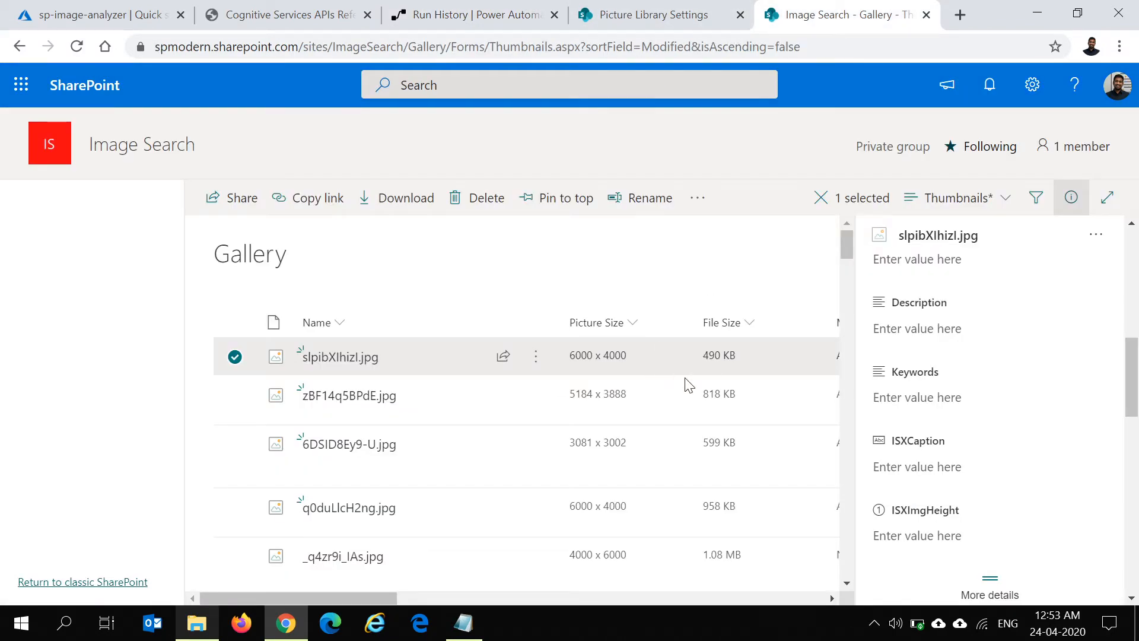
pyautogui.click(1071, 198)
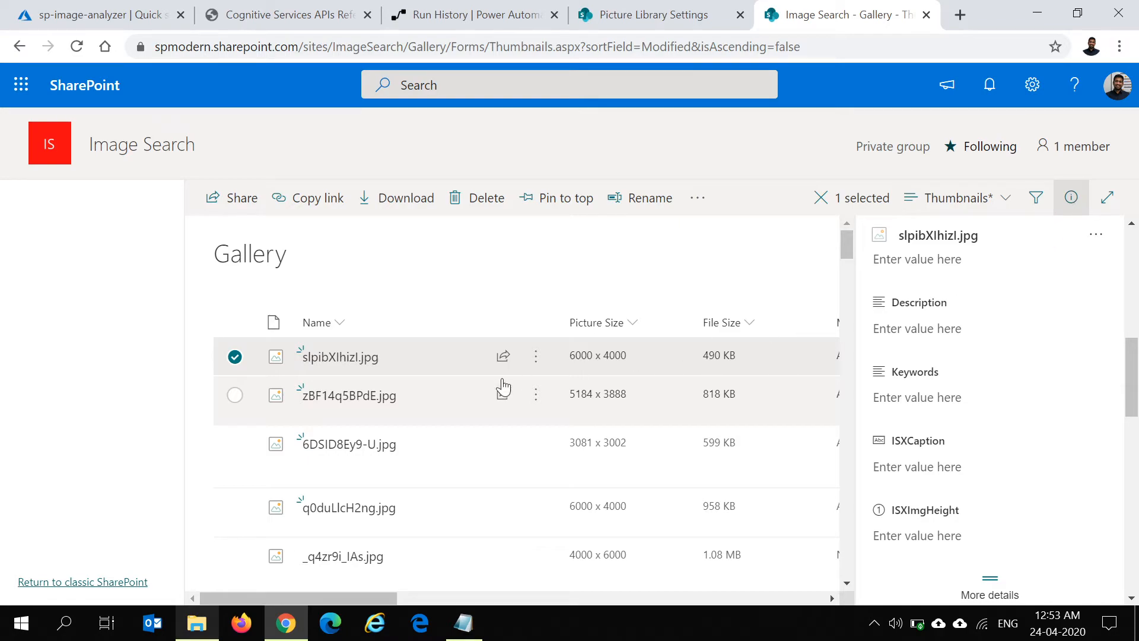
pyautogui.click(235, 358)
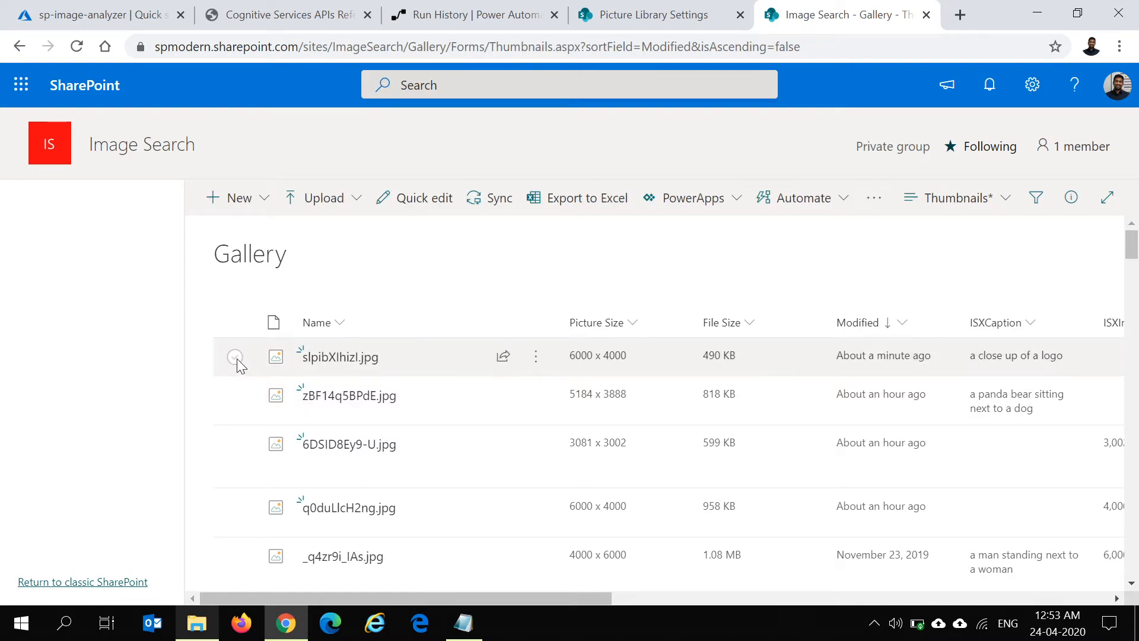
pyautogui.click(1072, 199)
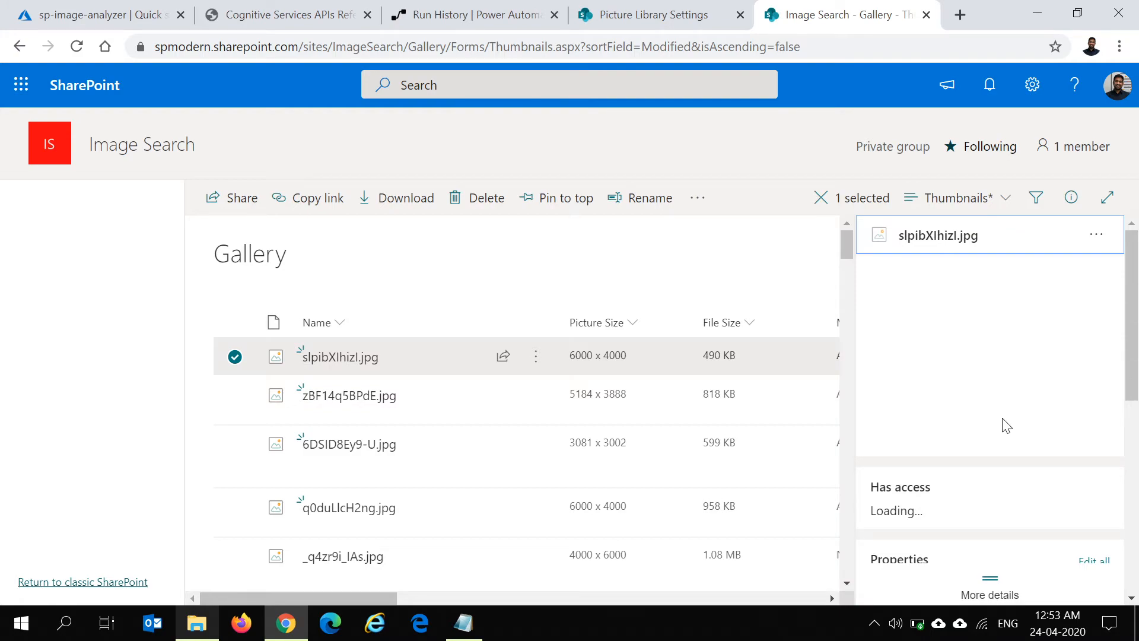
pyautogui.scroll(-5, 1016, 436)
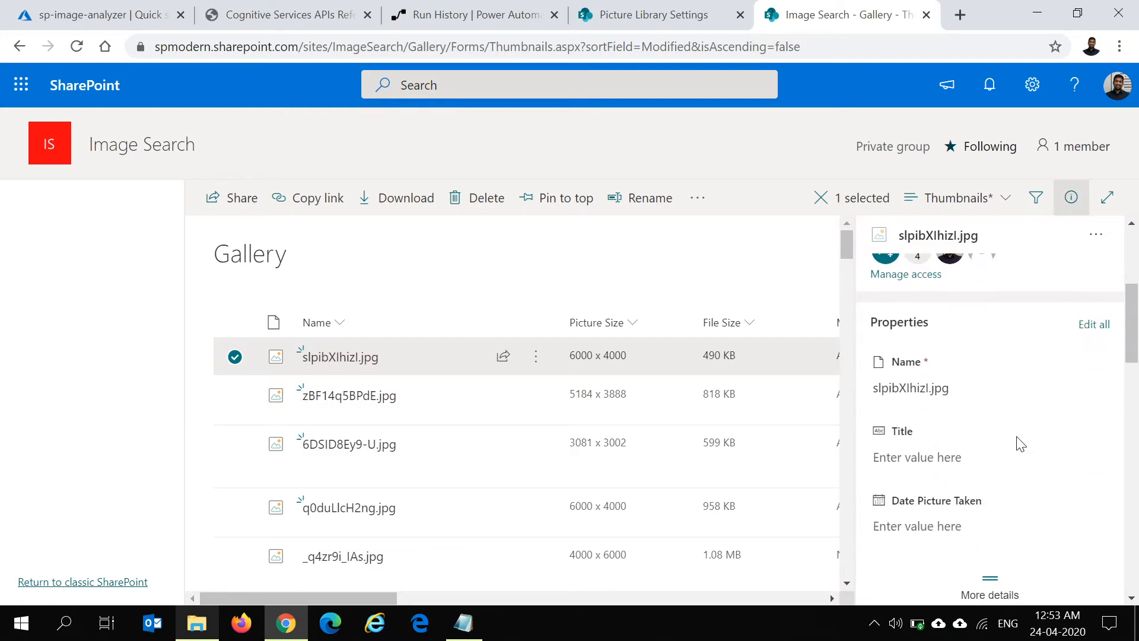
pyautogui.scroll(-3, 1020, 444)
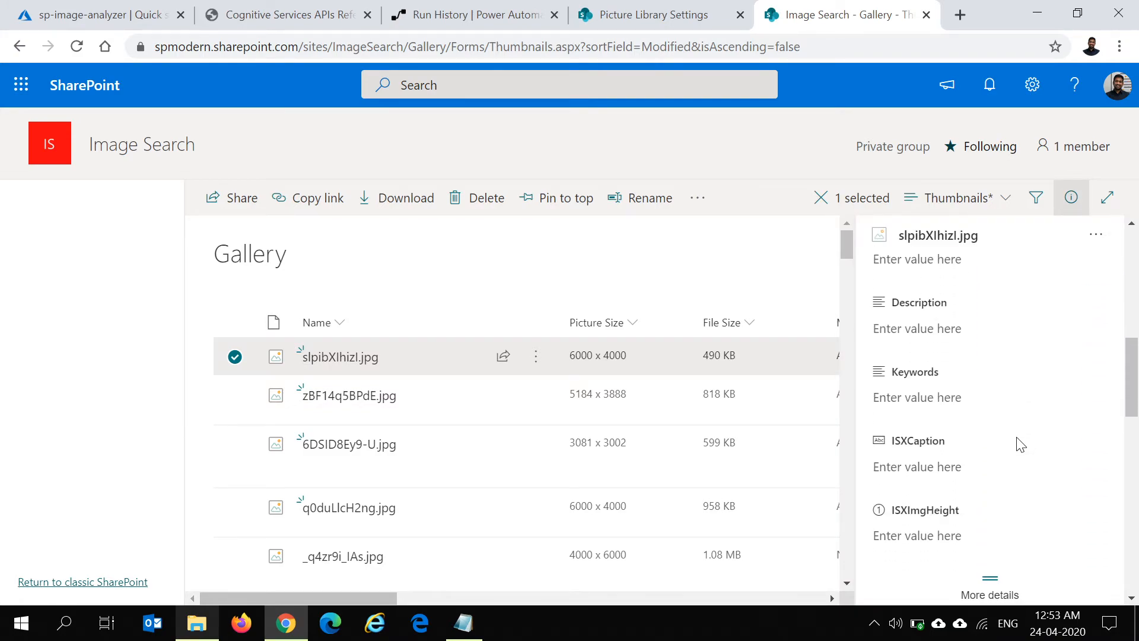
# Preview slpibXIhizI.jpg, compare the picture with the ISXCaption value in its details, and close the preview
pyautogui.click(332, 357)
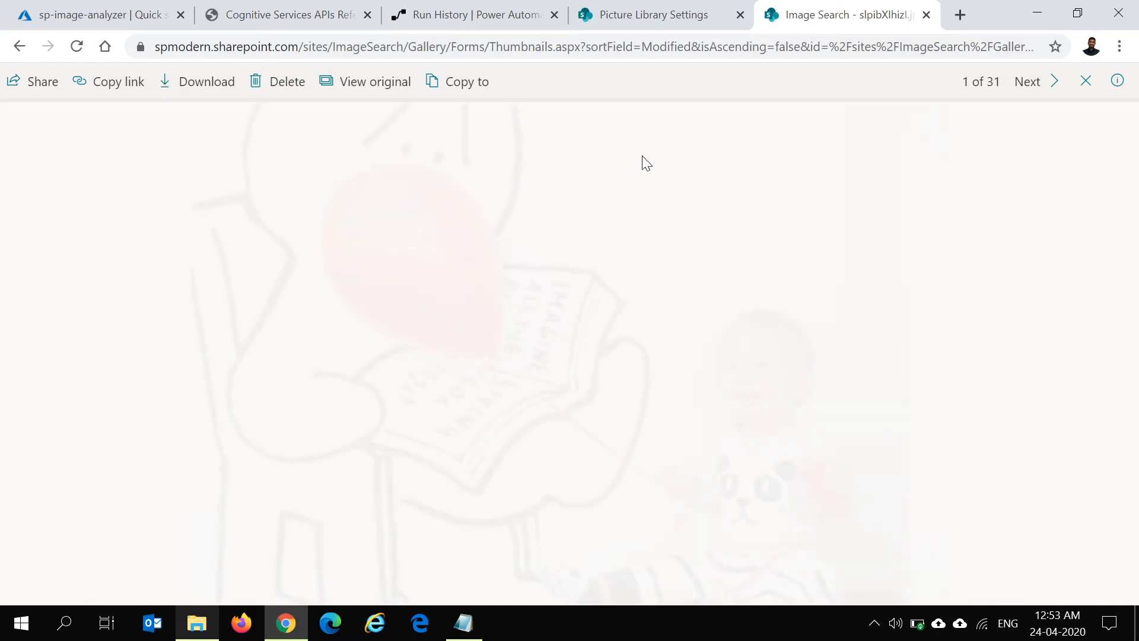
pyautogui.click(1117, 82)
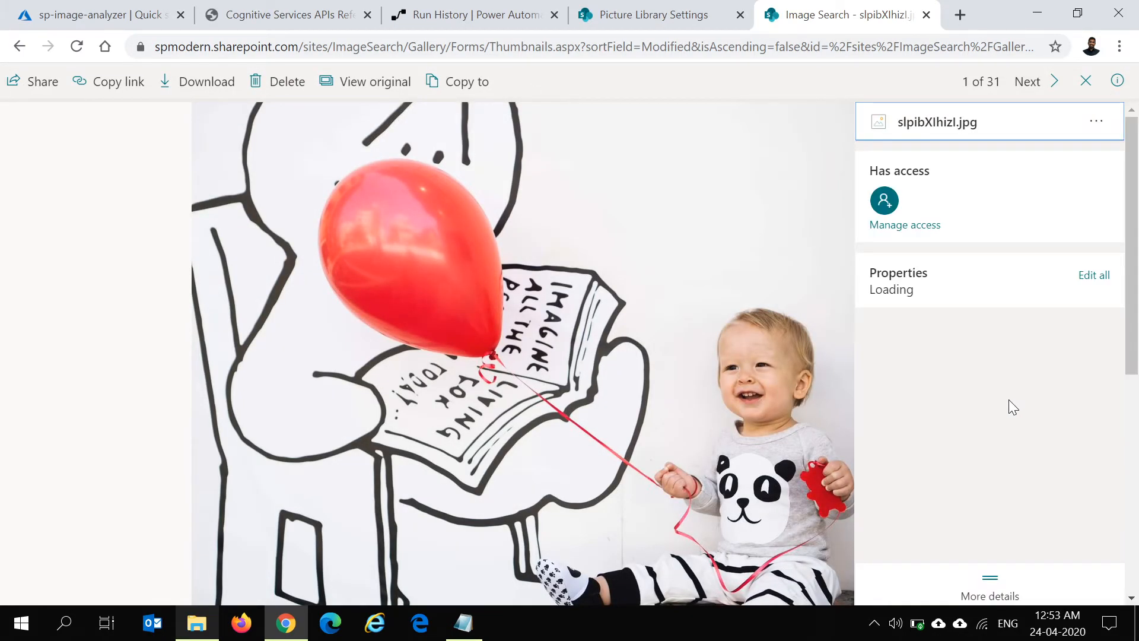
pyautogui.scroll(-3, 1008, 399)
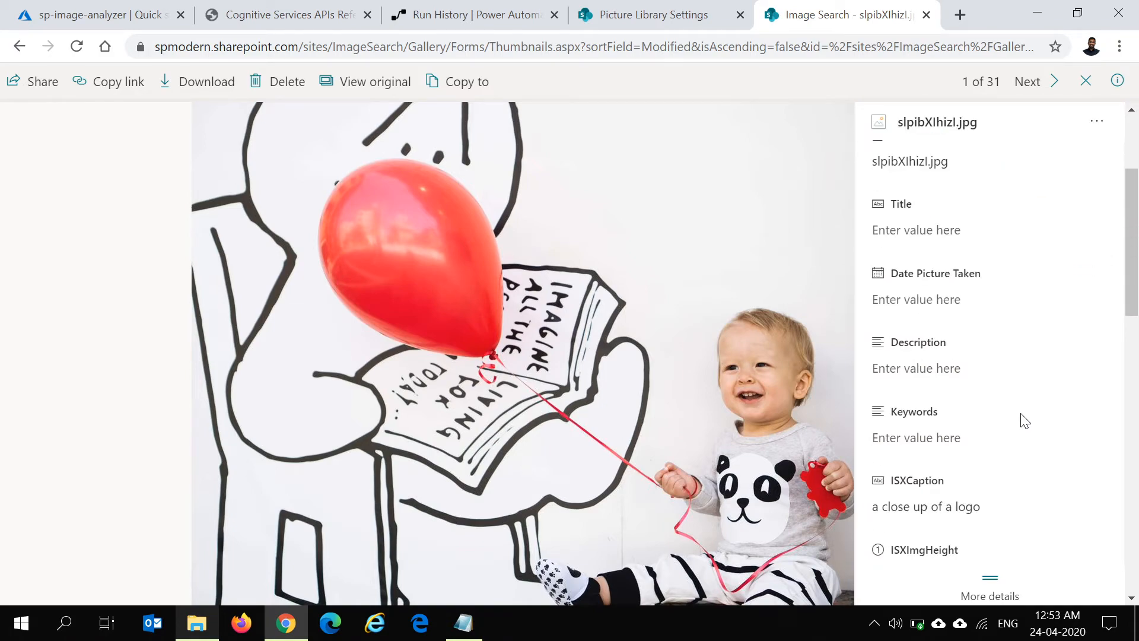
pyautogui.scroll(-1, 1038, 430)
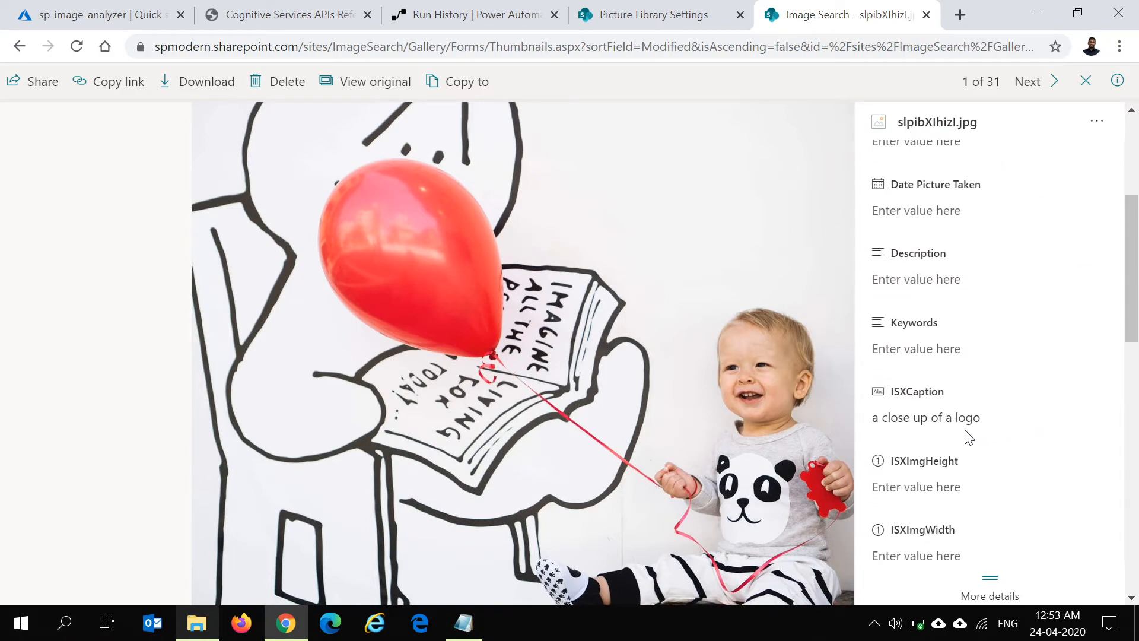
pyautogui.click(904, 416)
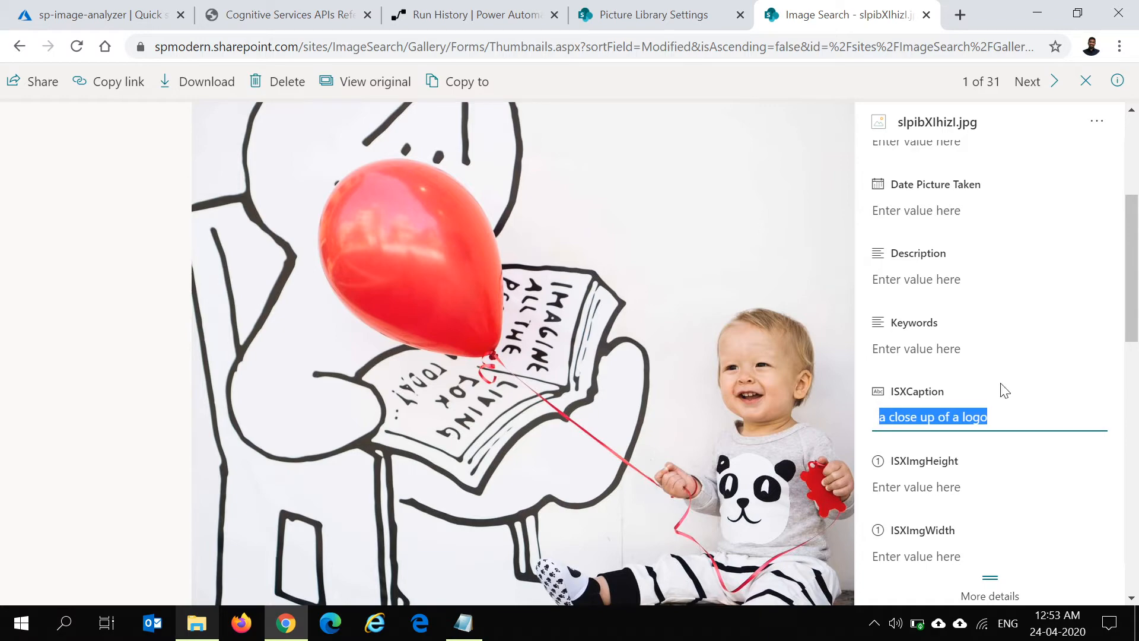
pyautogui.click(1001, 353)
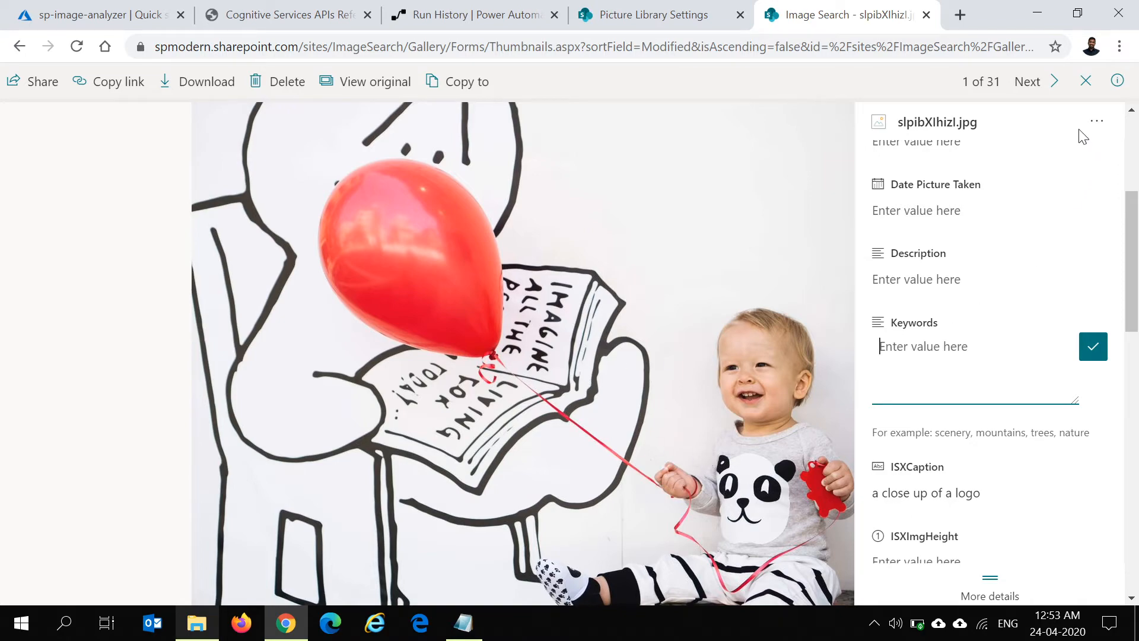
pyautogui.click(1086, 82)
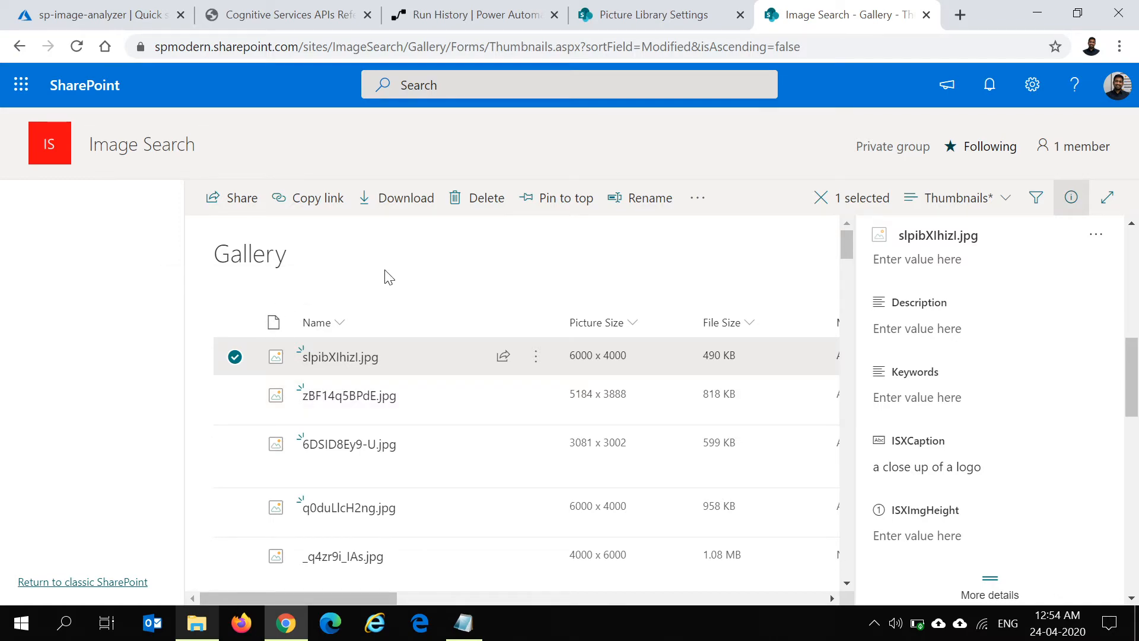
# Switch back to the Power Automate run and review the inputs and outputs of Update file properties
pyautogui.click(504, 20)
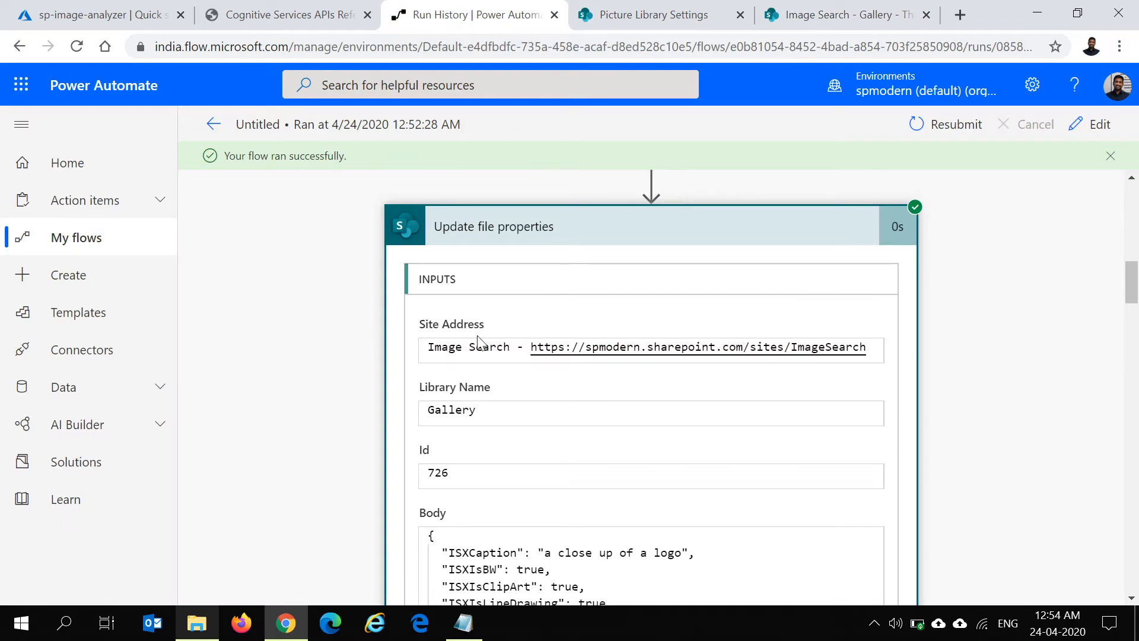
pyautogui.scroll(2, 301, 379)
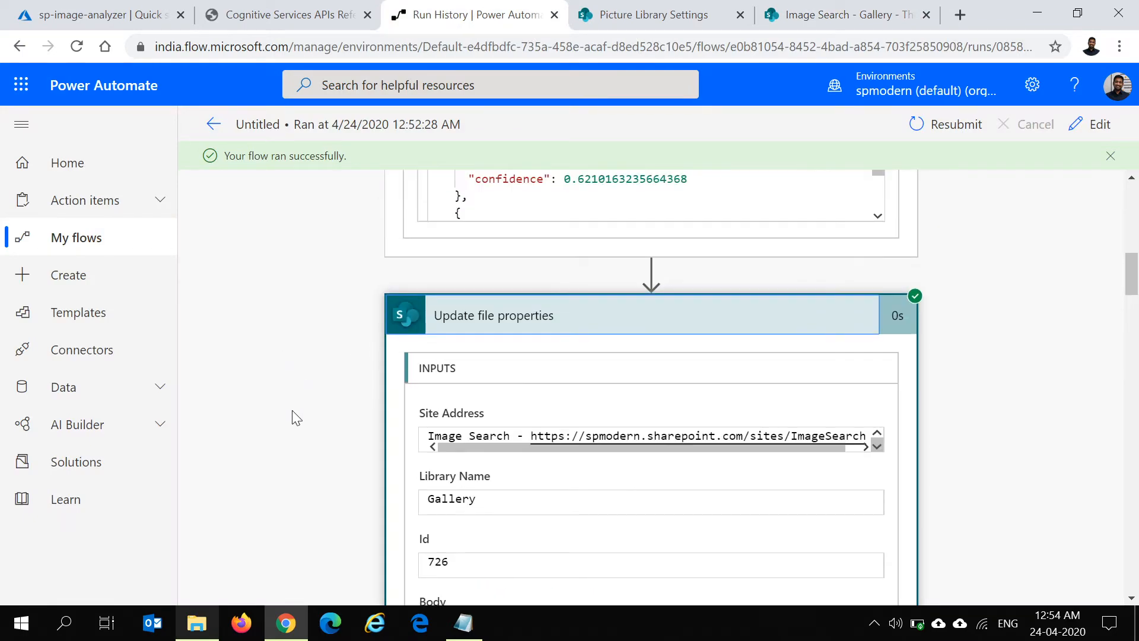
pyautogui.scroll(-6, 297, 419)
pyautogui.scroll(-4, 327, 427)
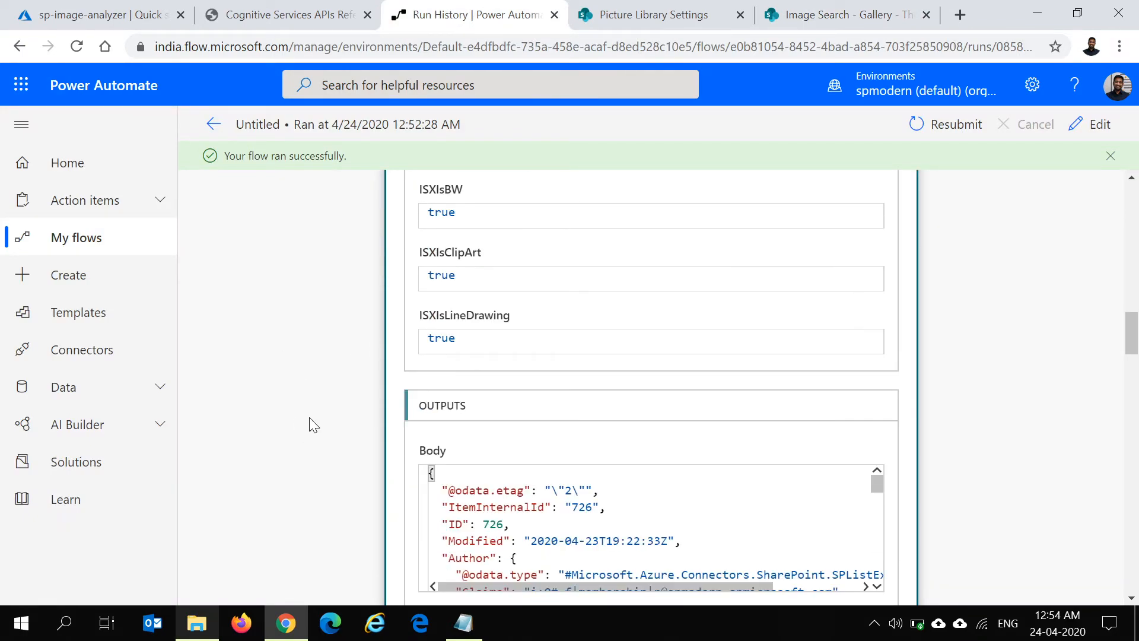
# Open the Image Analyzer - Full flow for editing and expand its Parse JSON action to view the content and schema
pyautogui.click(214, 124)
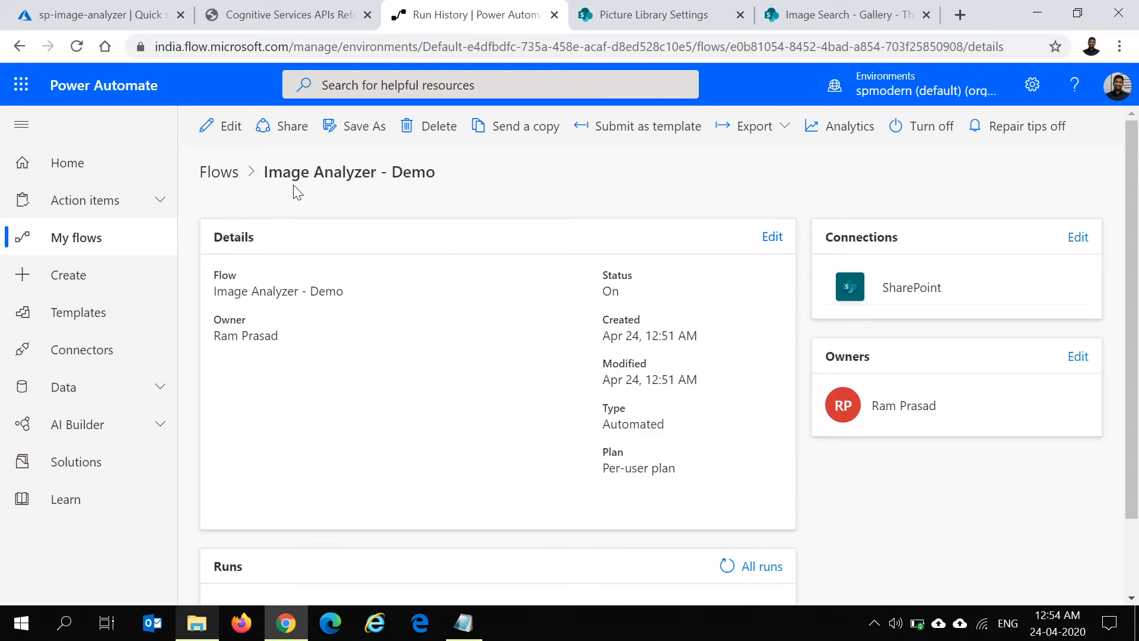
pyautogui.click(219, 175)
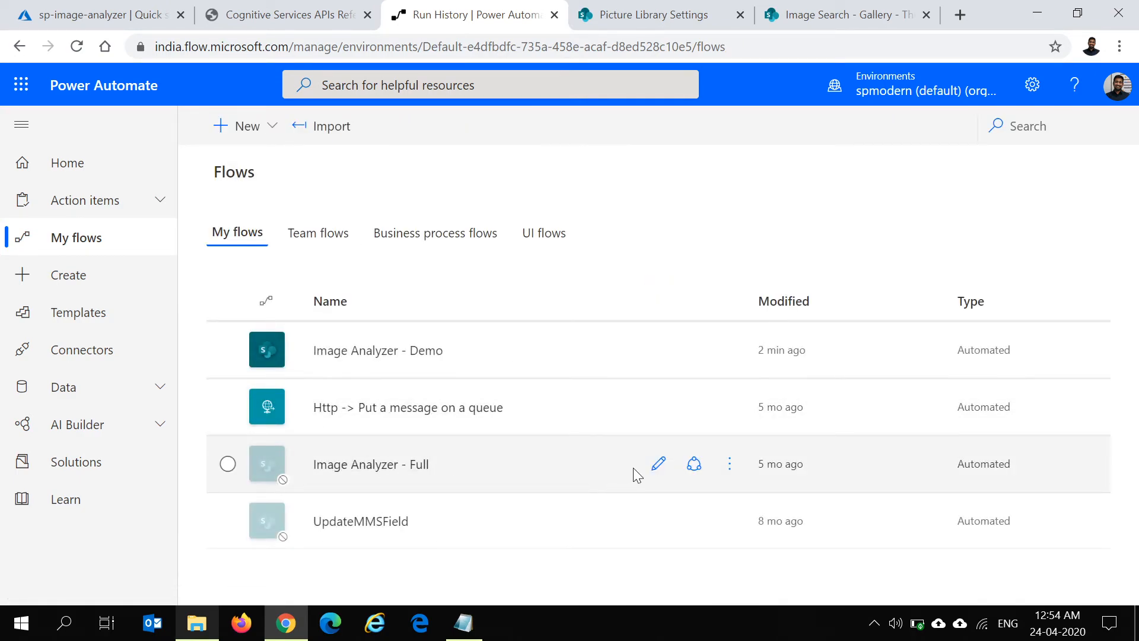
pyautogui.click(657, 465)
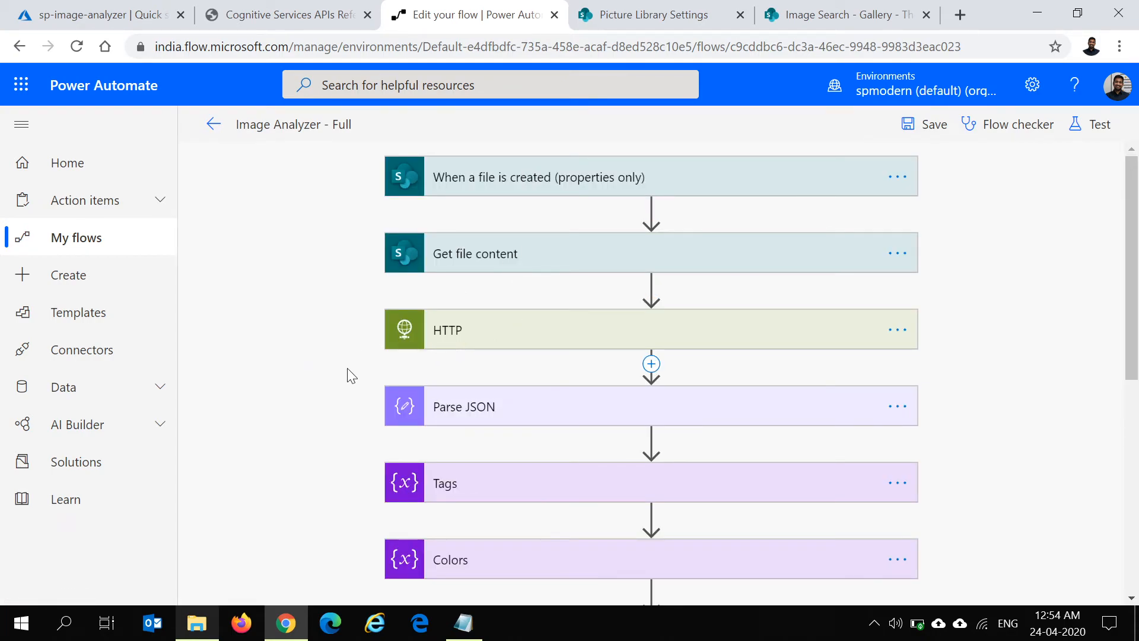
pyautogui.scroll(-3, 346, 373)
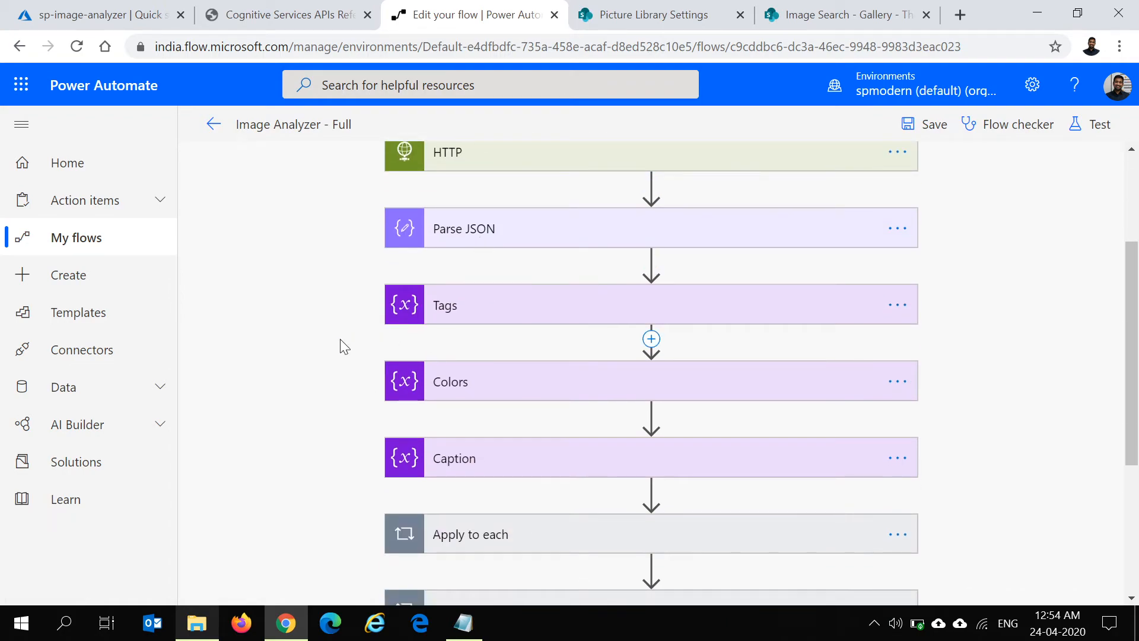
pyautogui.click(472, 232)
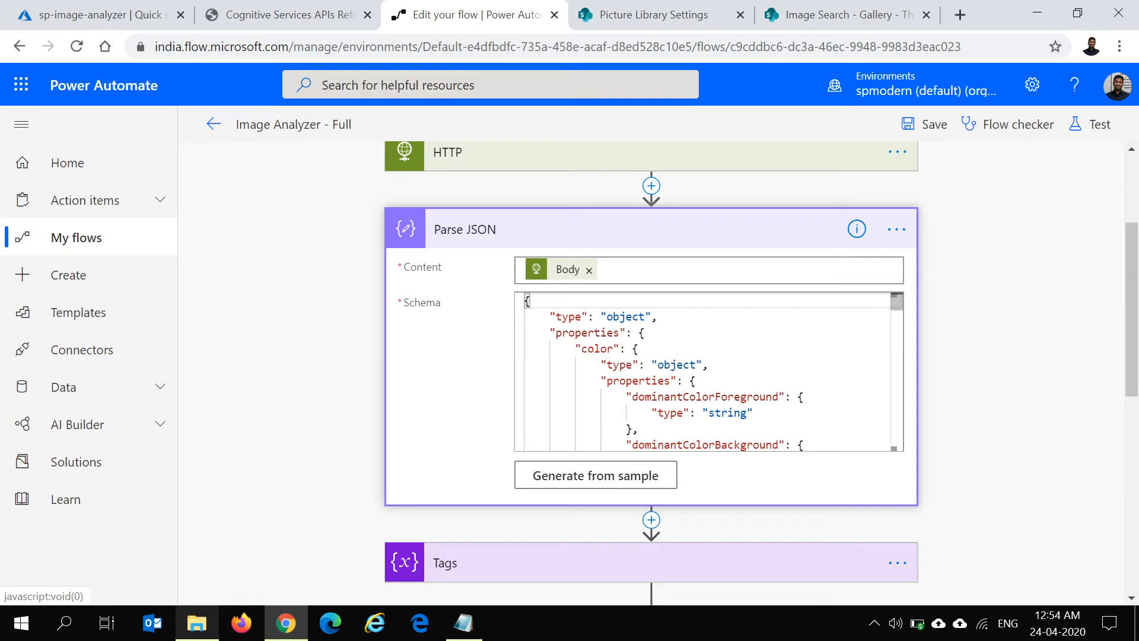
# Review the rest of the Parse JSON schema, glance at the Cognitive Services API console, and open and close the sample JSON payload dialog
pyautogui.scroll(-10, 682, 374)
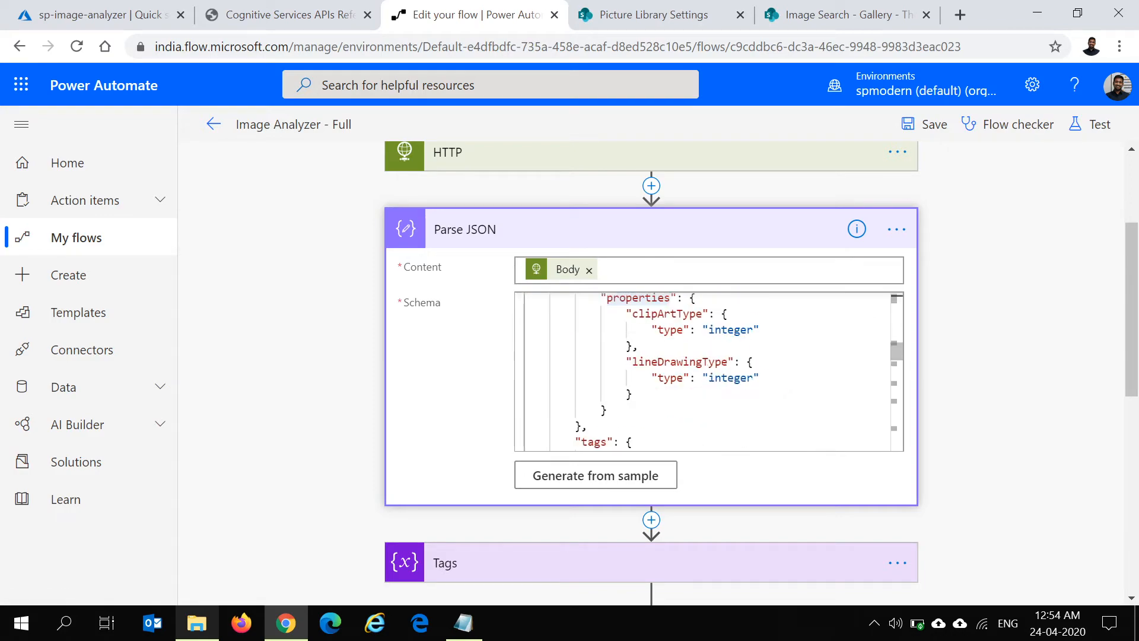
pyautogui.scroll(-5, 709, 372)
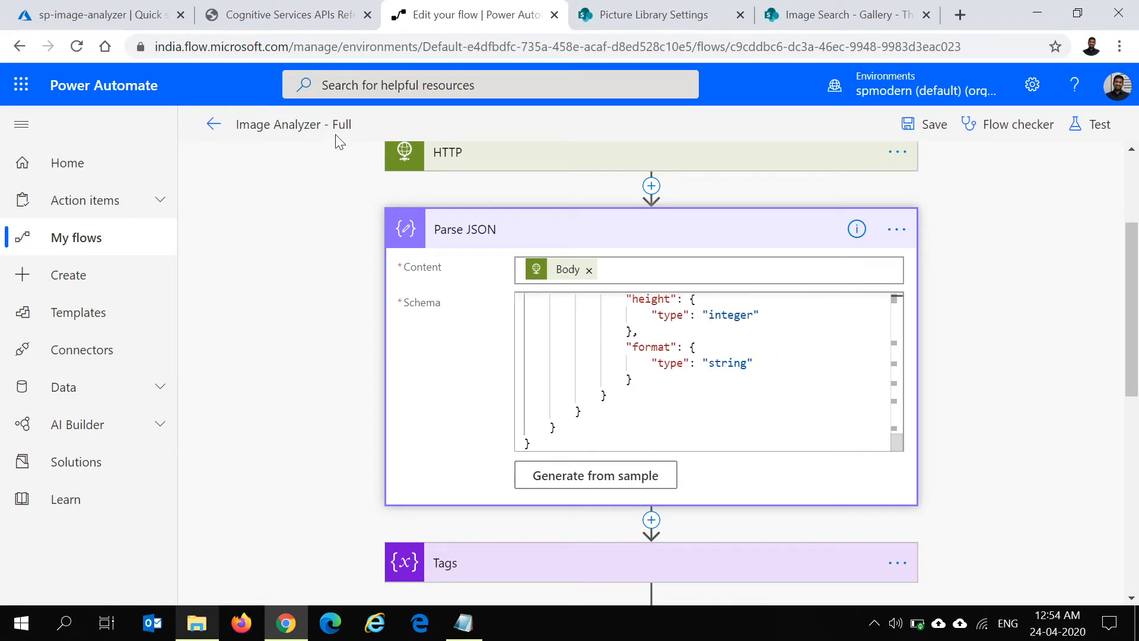
pyautogui.click(304, 19)
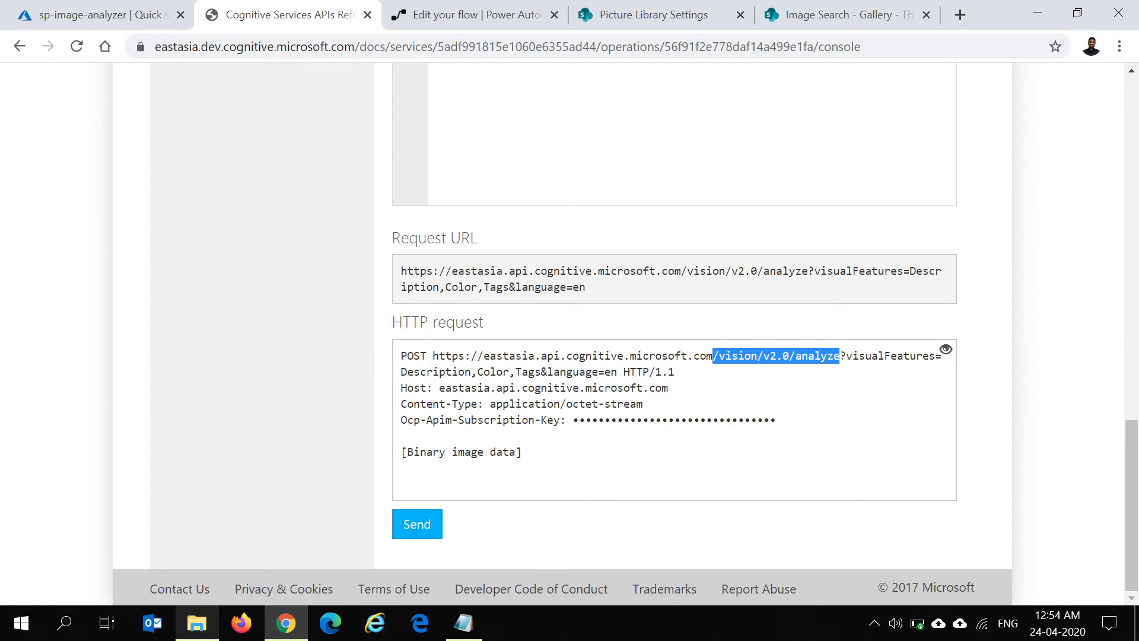
pyautogui.click(469, 15)
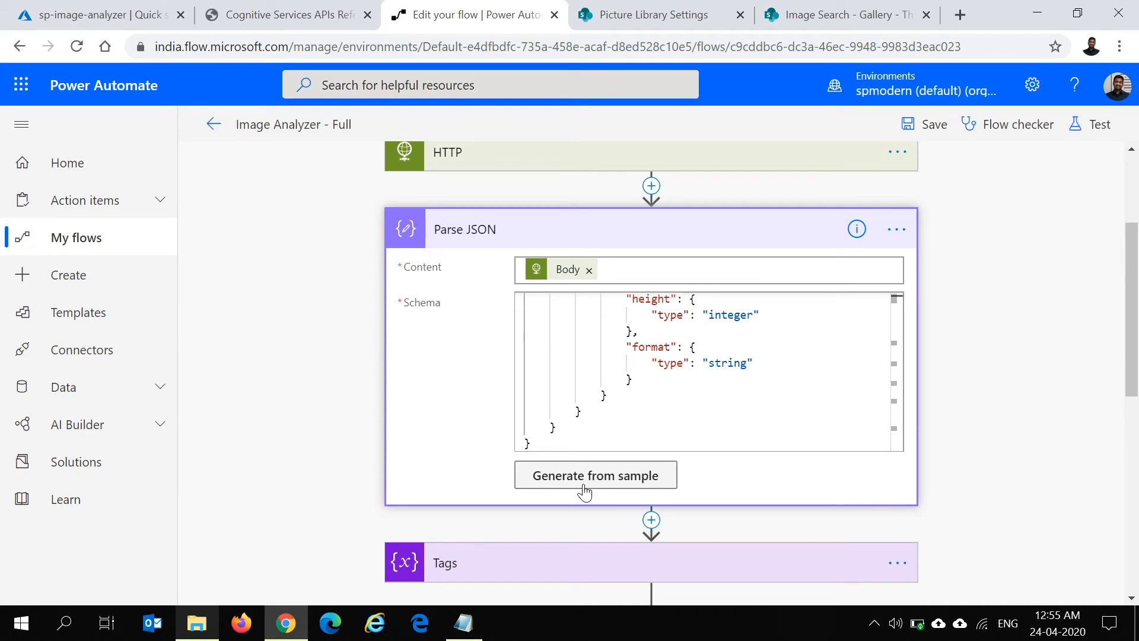
pyautogui.click(601, 473)
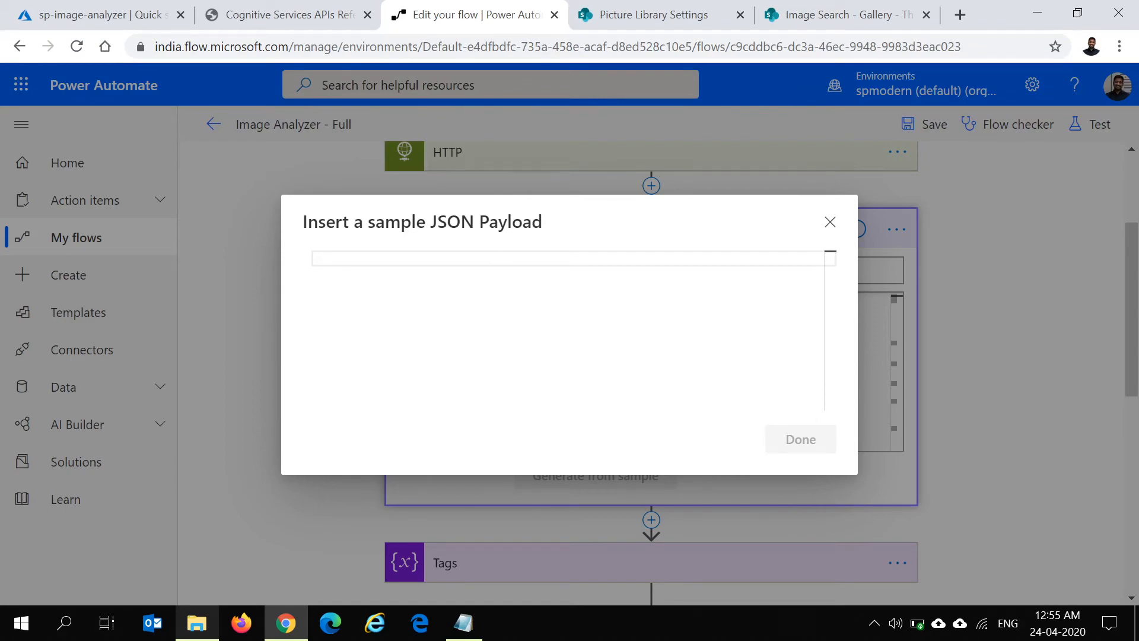
pyautogui.click(830, 222)
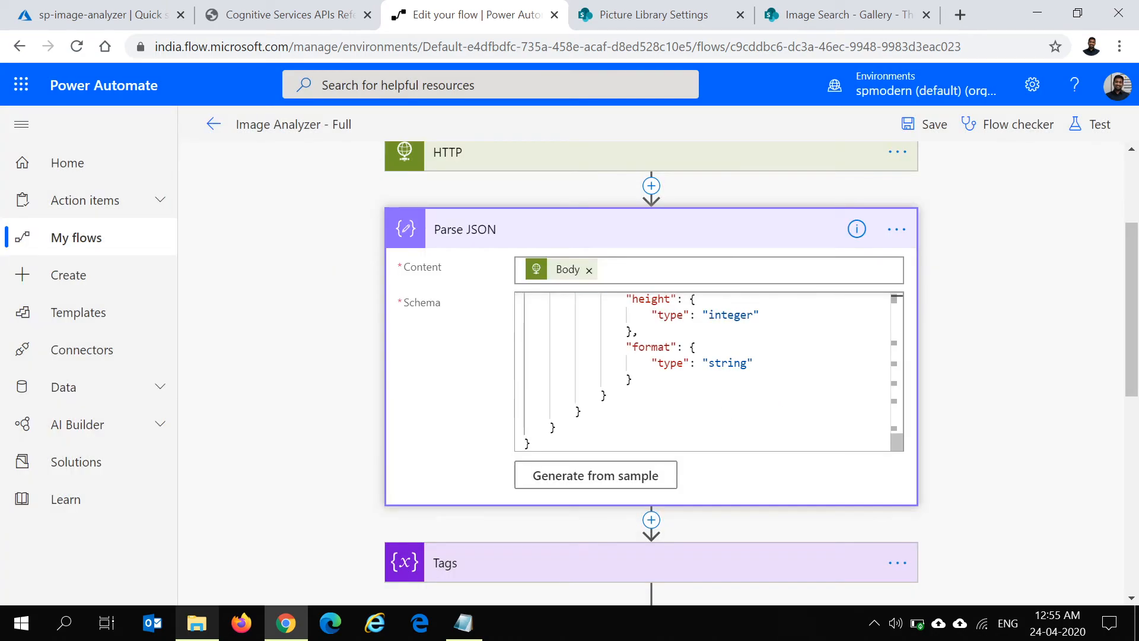
# Expand the Tags, Colors and Caption variable actions in turn and check each variable's name and type
pyautogui.scroll(-3, 364, 400)
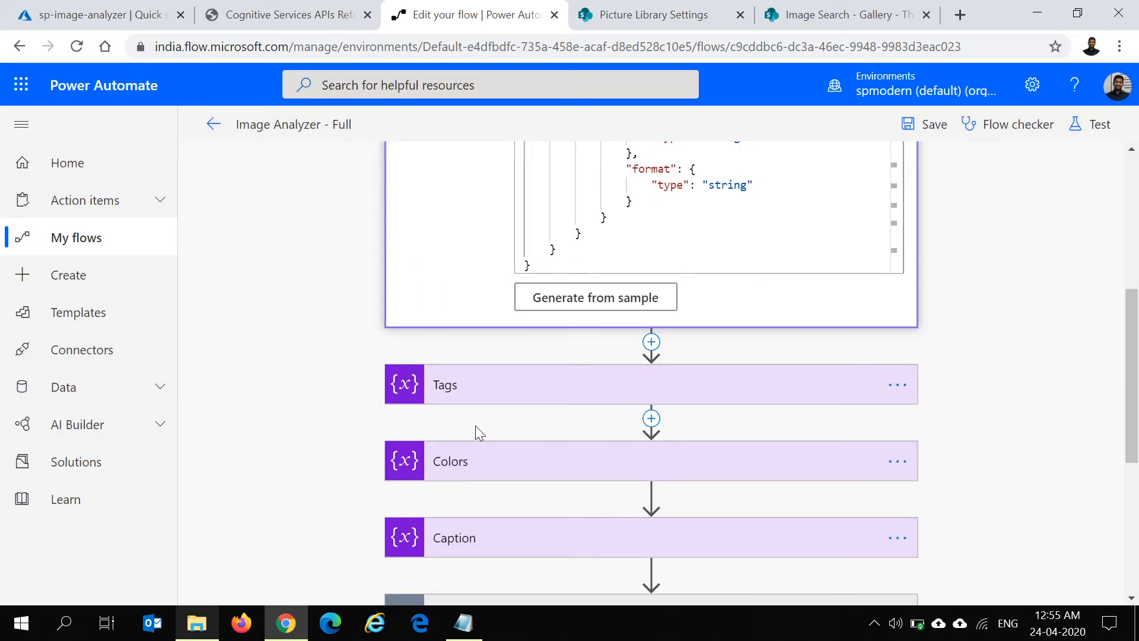
pyautogui.click(463, 397)
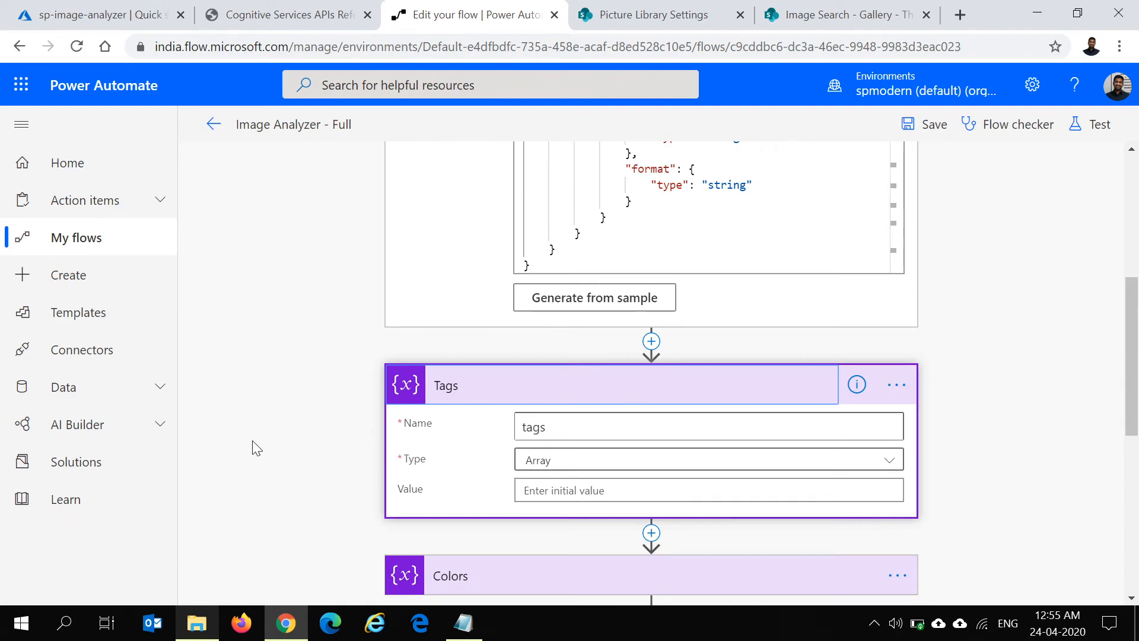
pyautogui.scroll(-2, 251, 440)
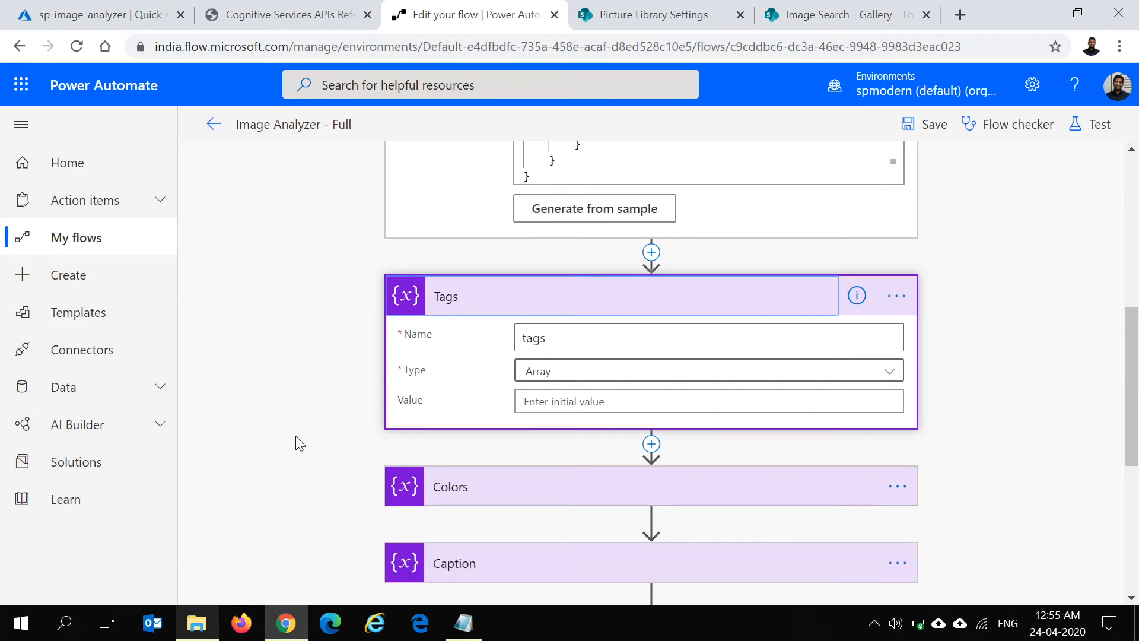
pyautogui.scroll(-2, 300, 444)
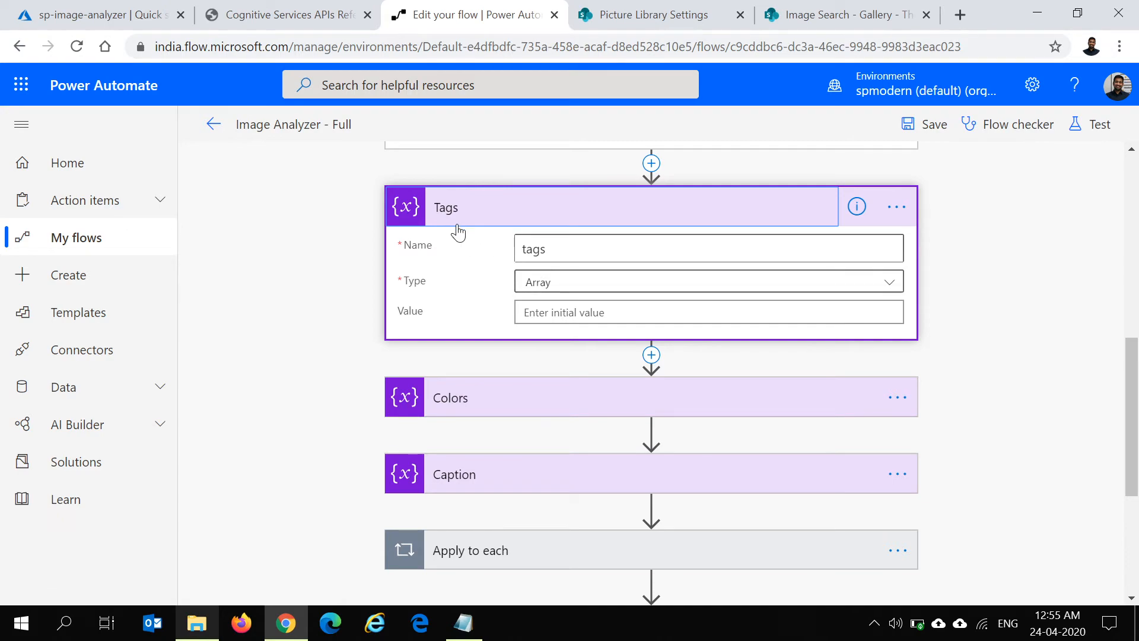
pyautogui.click(466, 409)
pyautogui.scroll(-3, 333, 424)
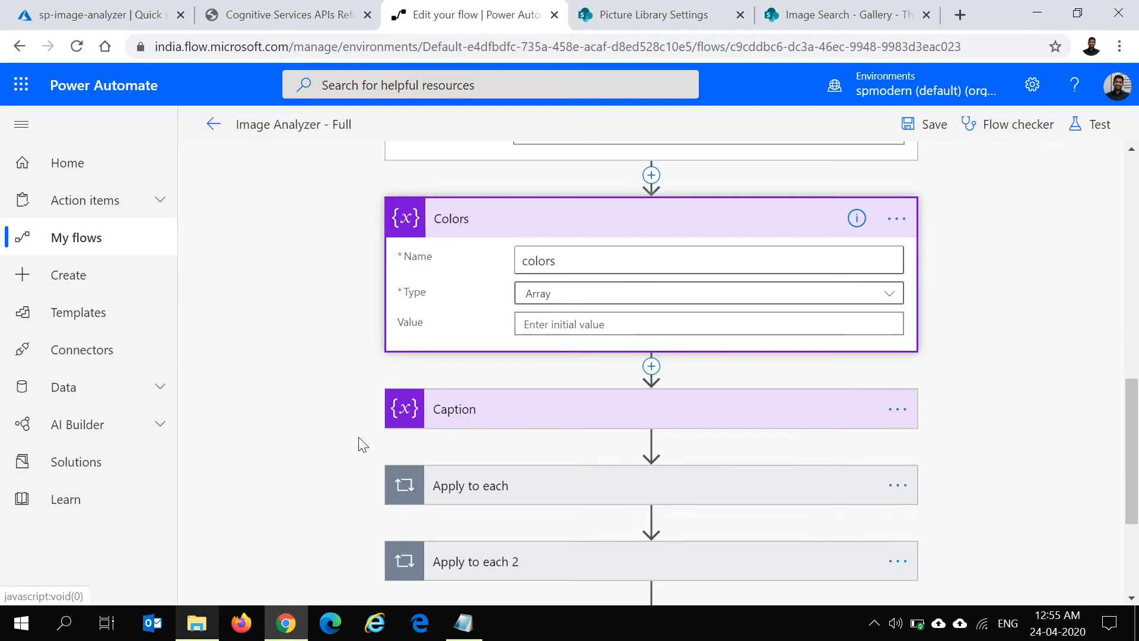
pyautogui.click(427, 415)
pyautogui.scroll(-3, 281, 466)
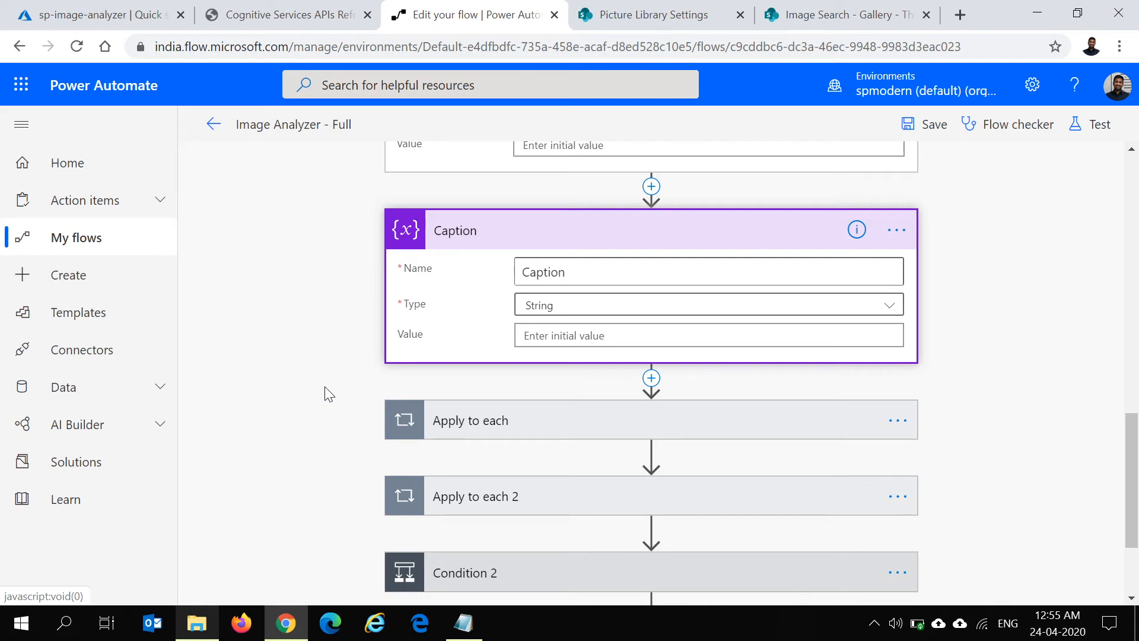
# Expand Apply to each and its Append to array variable action, and examine the dominantColors input and the value appended to colors
pyautogui.scroll(-2, 380, 415)
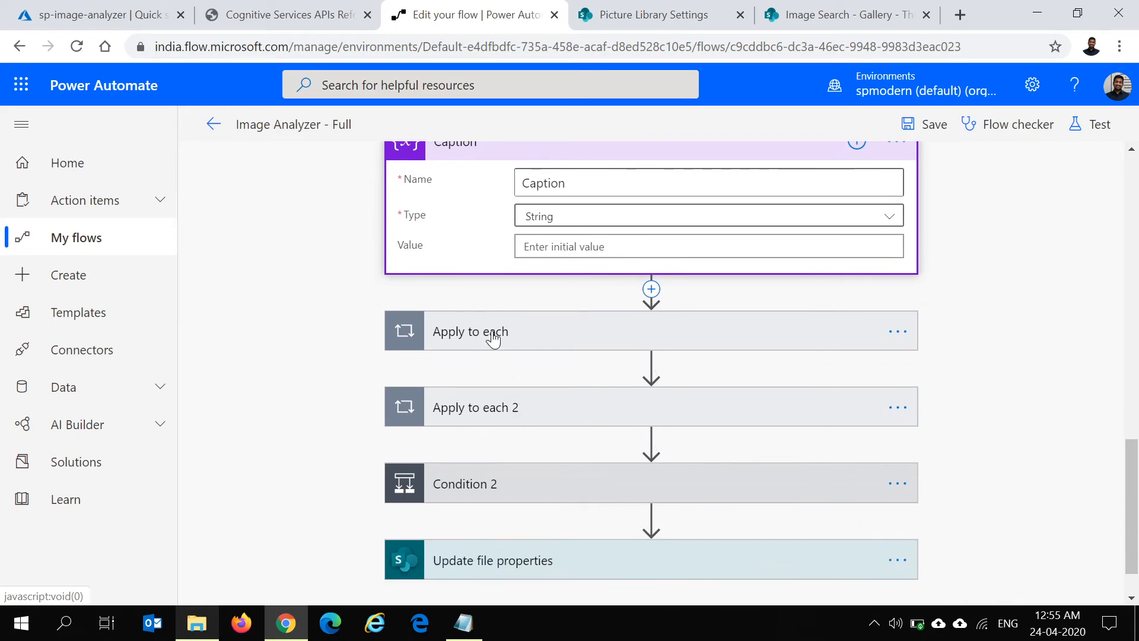
pyautogui.scroll(-2, 299, 406)
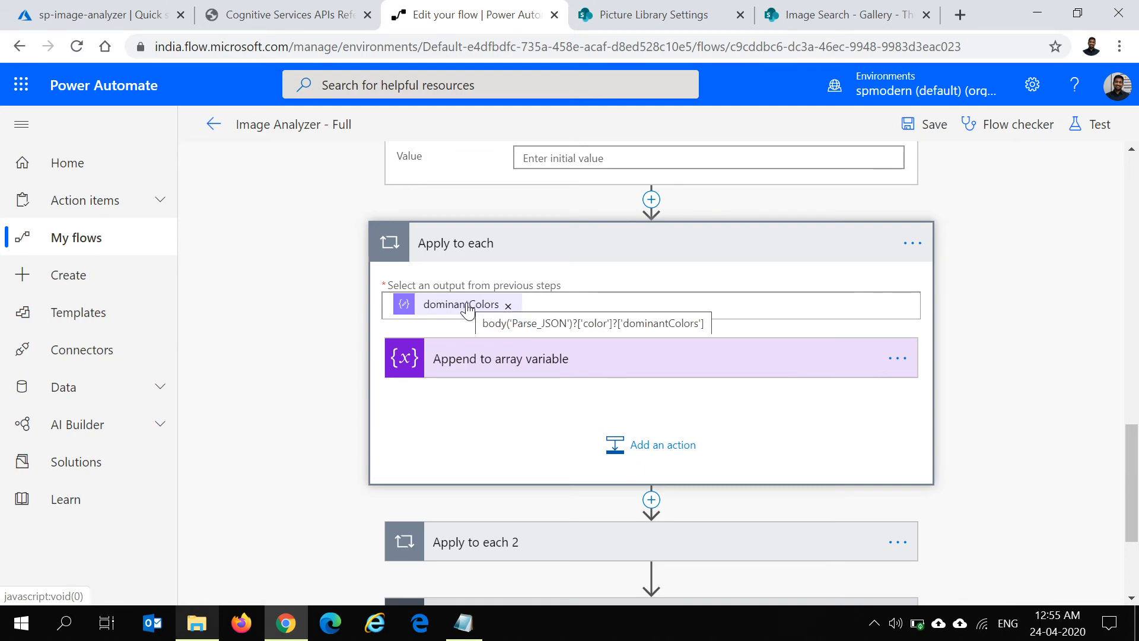
pyautogui.click(515, 369)
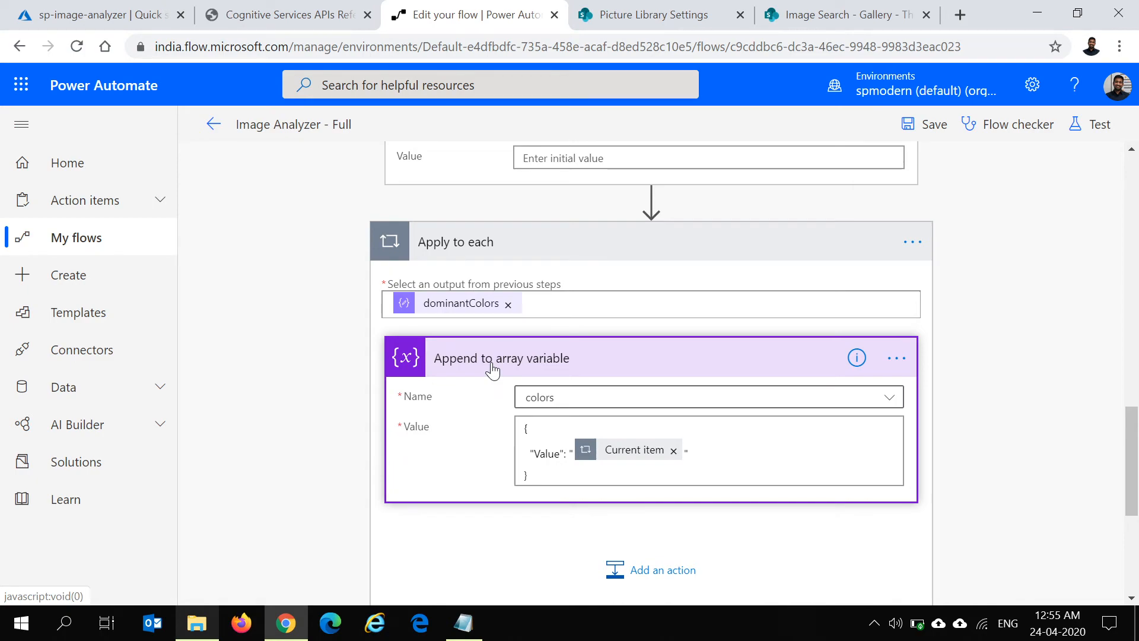
pyautogui.click(526, 475)
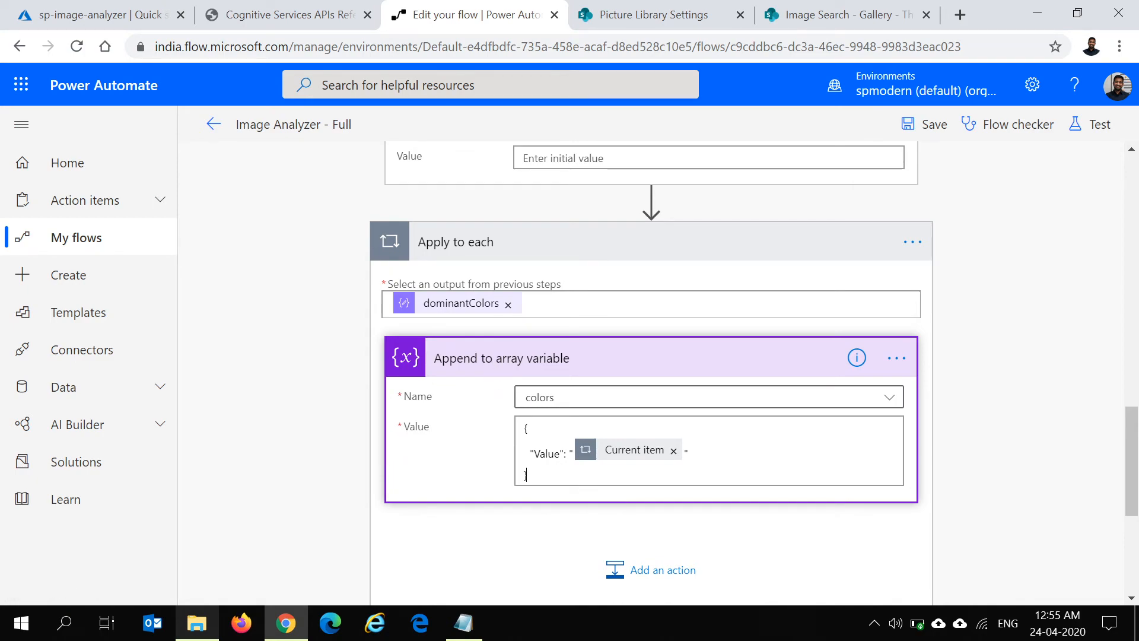
pyautogui.hotkey('ctrl', 'a')
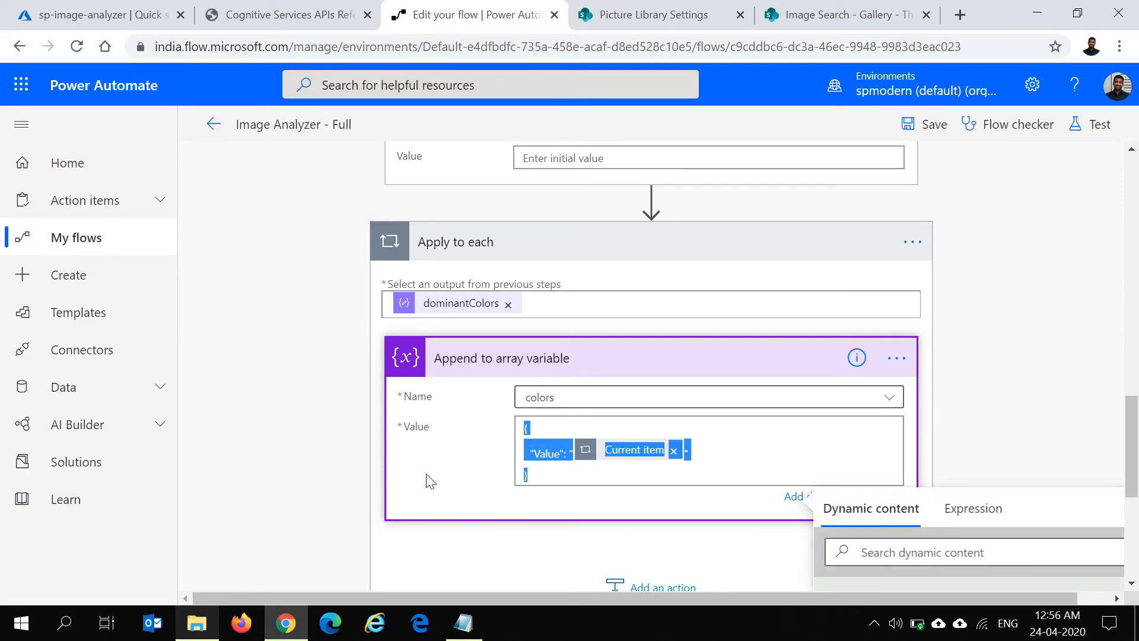
pyautogui.click(444, 469)
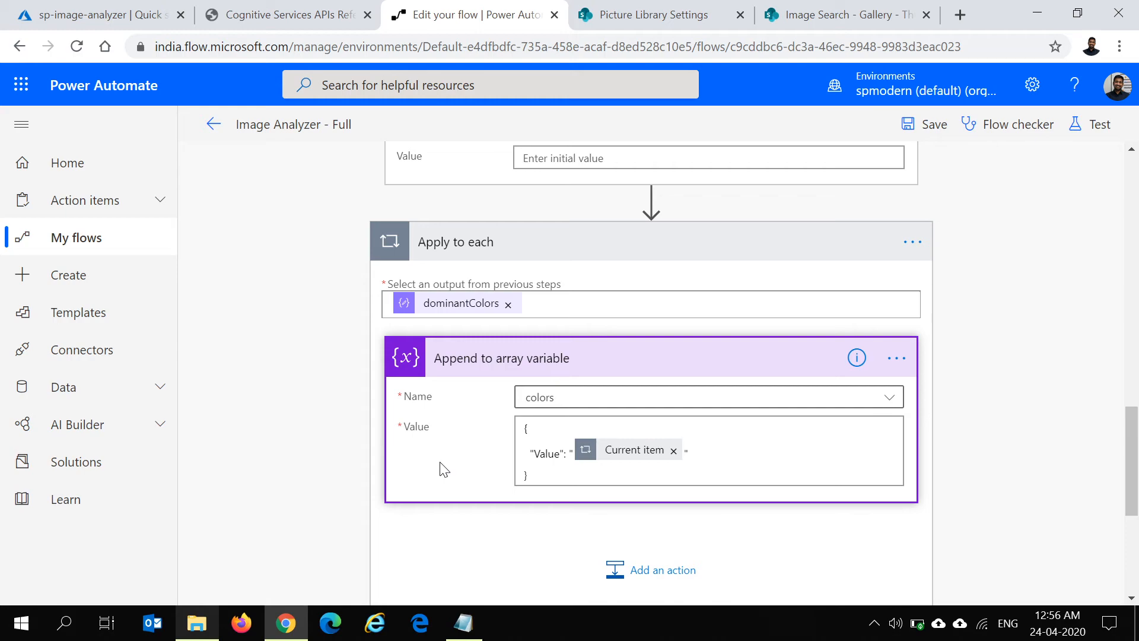
pyautogui.click(527, 475)
pyautogui.moveTo(526, 475); pyautogui.dragTo(518, 429)
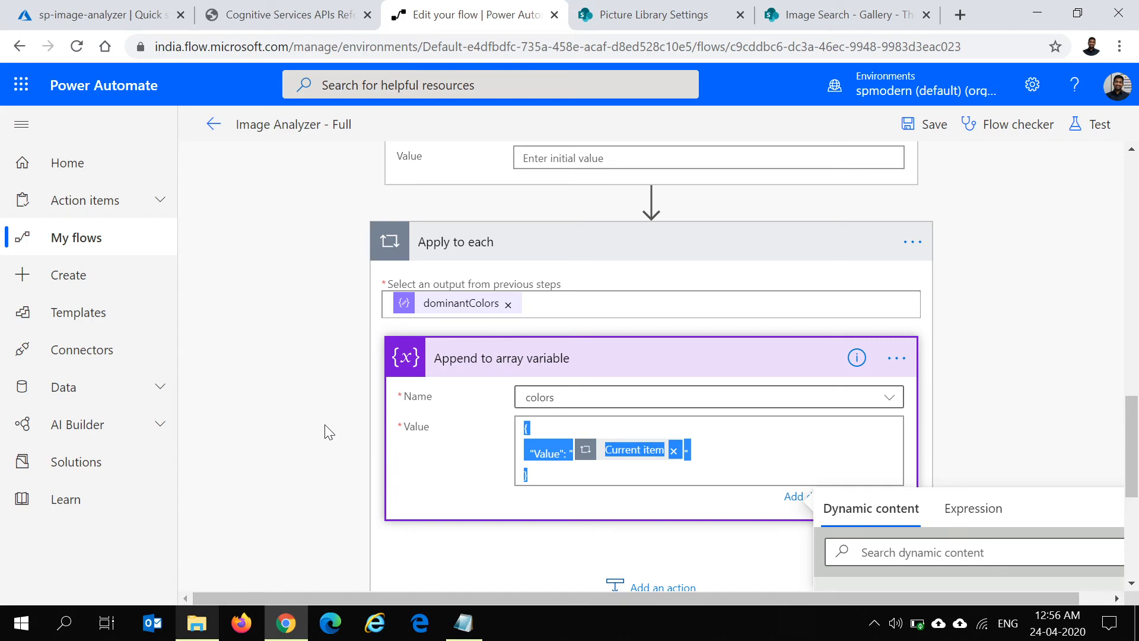
# Expand Apply to each 2 and its Condition, and examine the tags input, the confidence threshold and the If yes branch
pyautogui.scroll(-3, 330, 431)
pyautogui.scroll(-1, 418, 383)
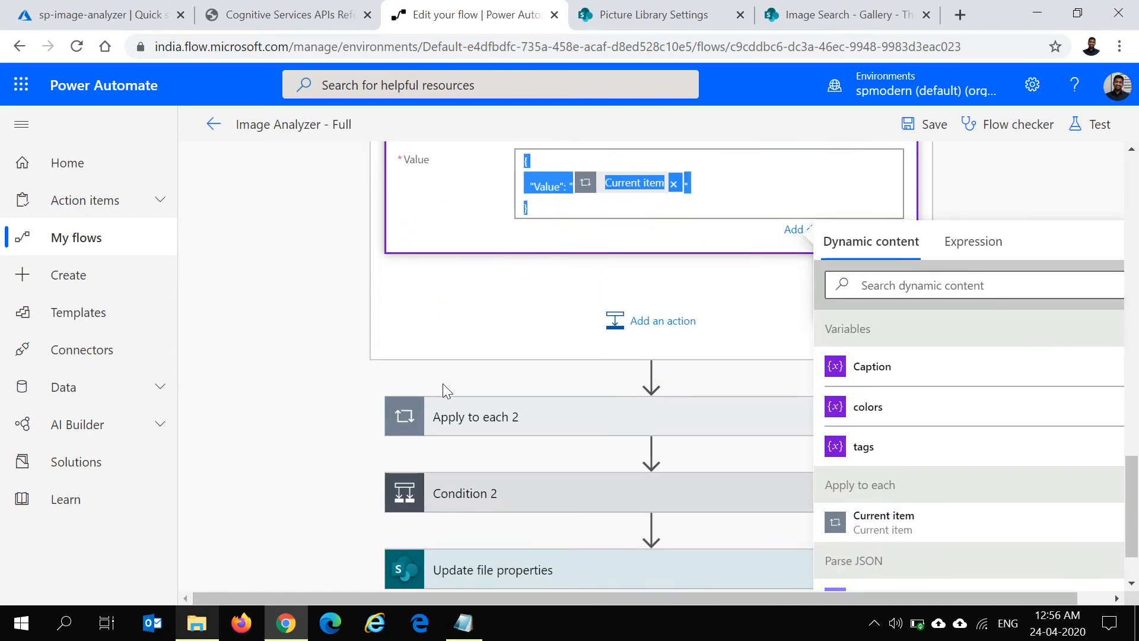
pyautogui.click(497, 419)
pyautogui.scroll(-1, 299, 430)
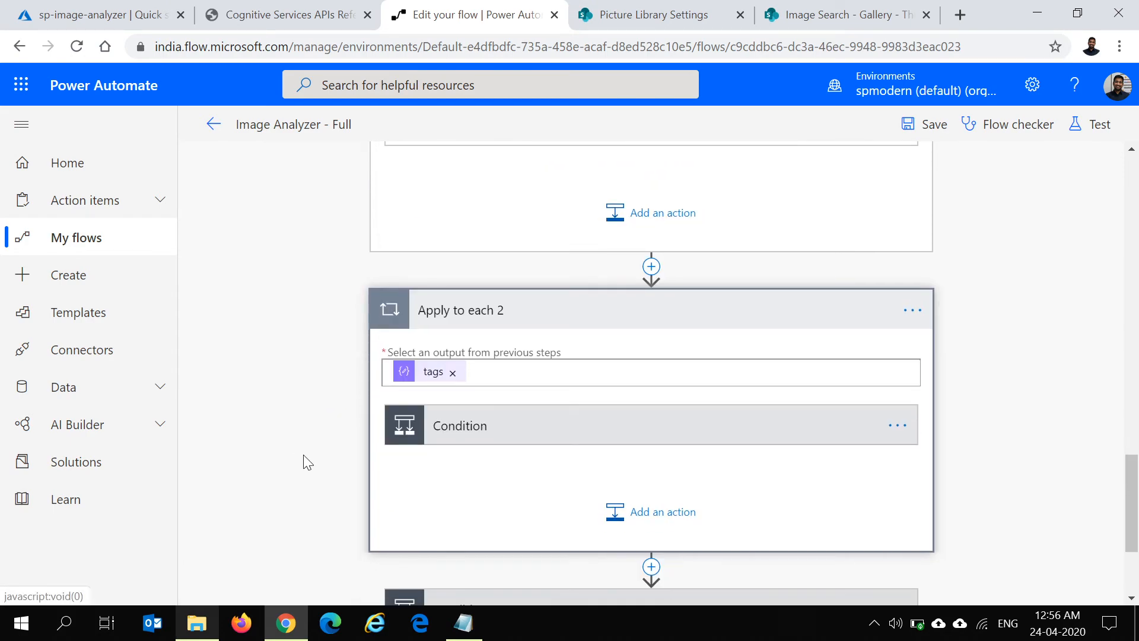
pyautogui.click(424, 440)
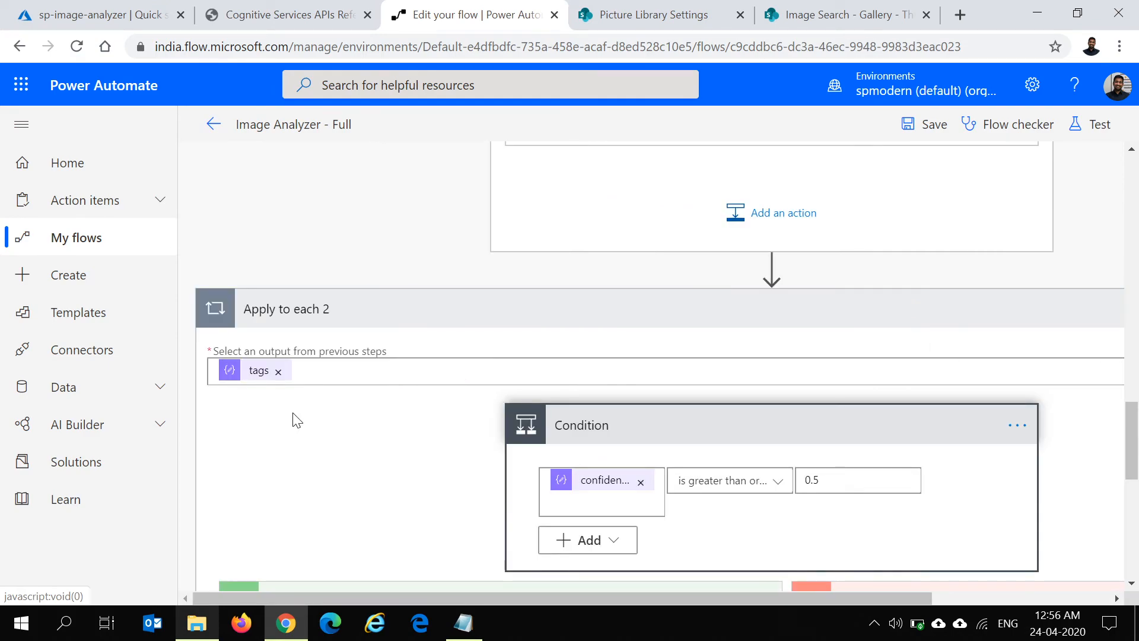
pyautogui.scroll(-2, 285, 440)
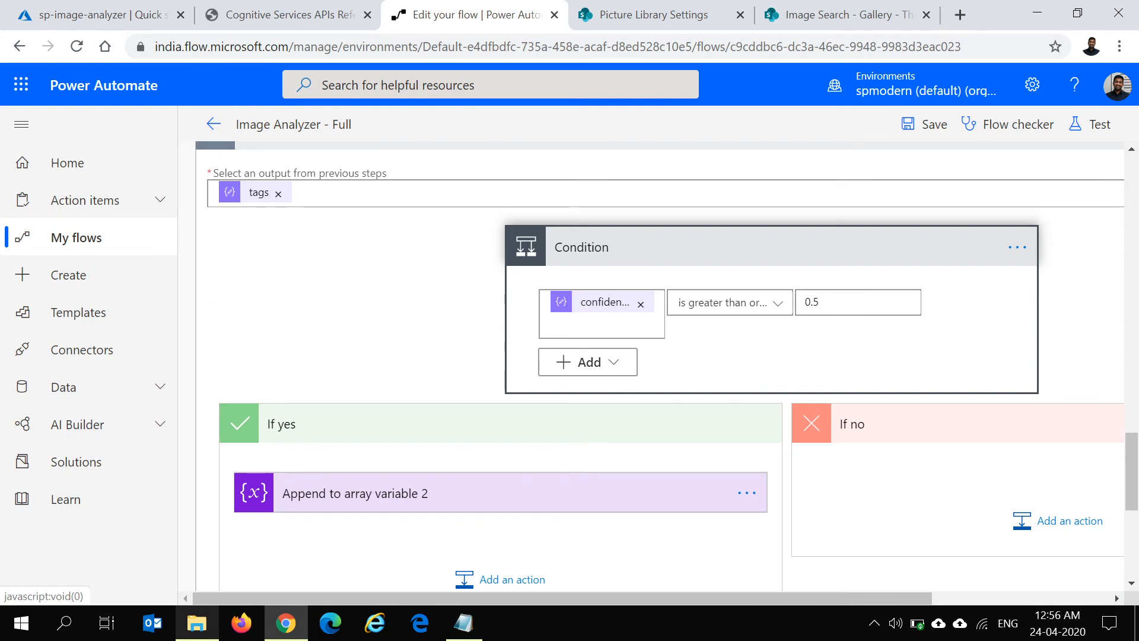
pyautogui.click(830, 303)
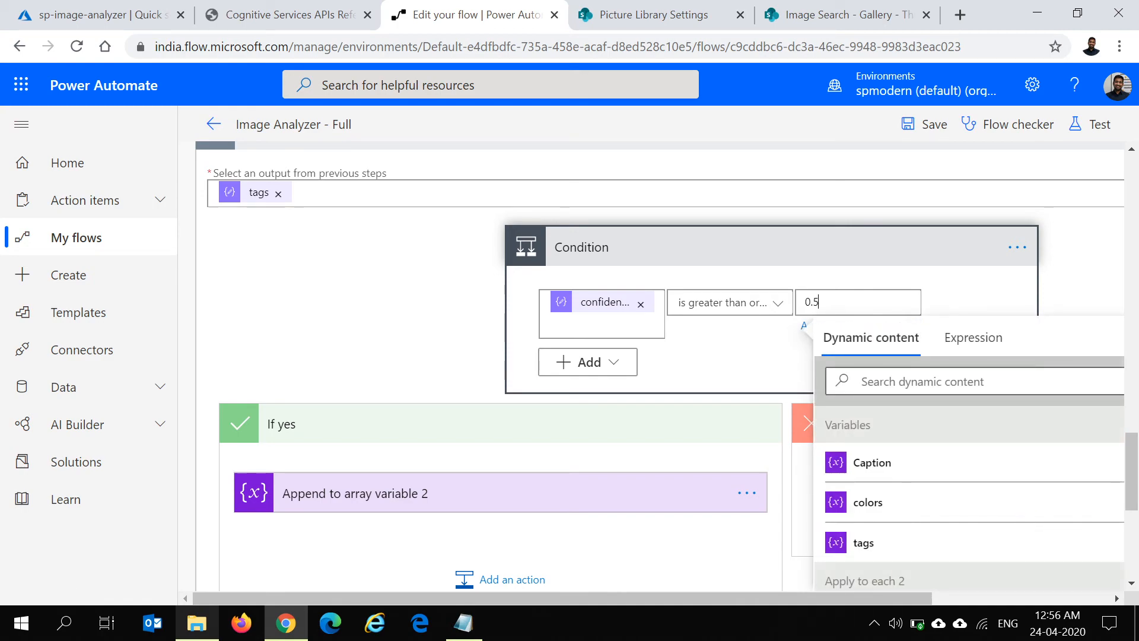
pyautogui.scroll(-3, 407, 432)
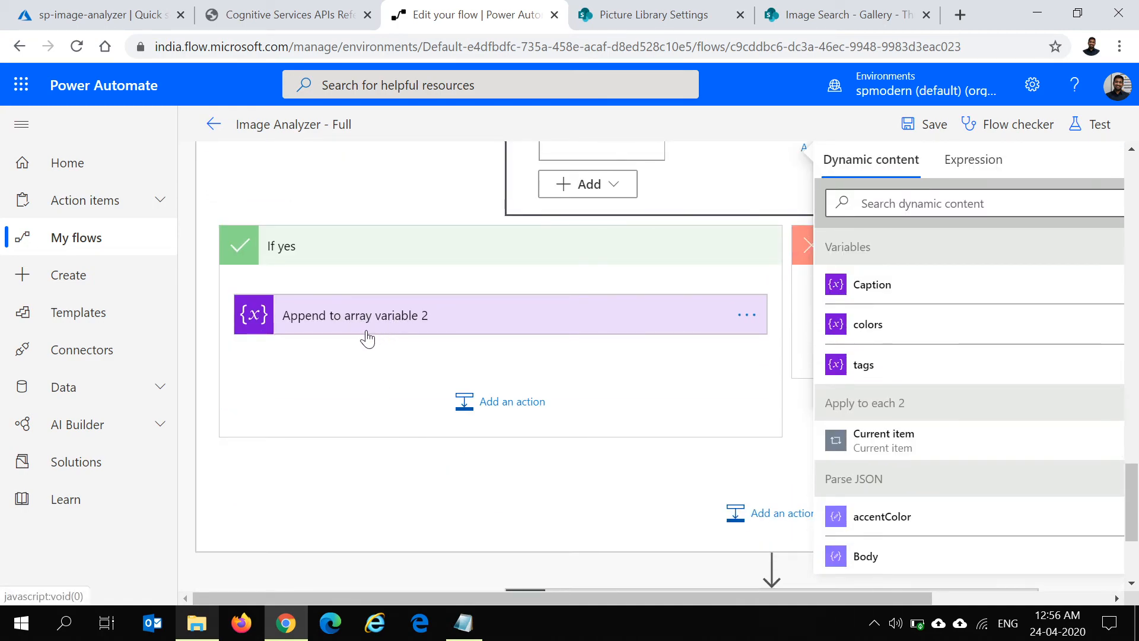
pyautogui.scroll(6, 363, 341)
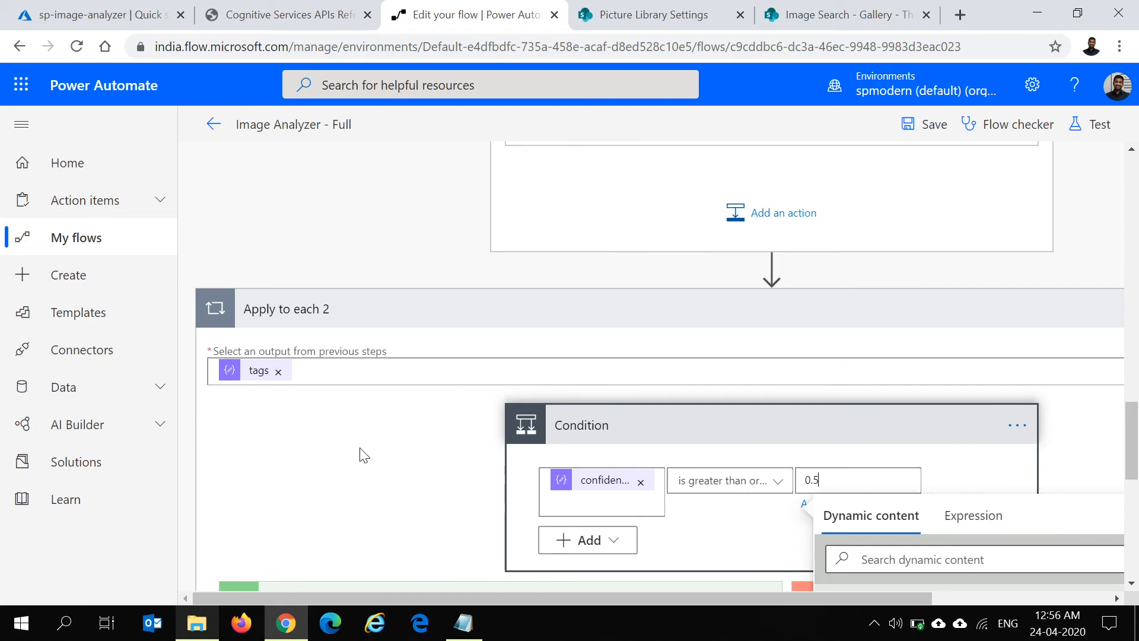
pyautogui.scroll(-2, 363, 455)
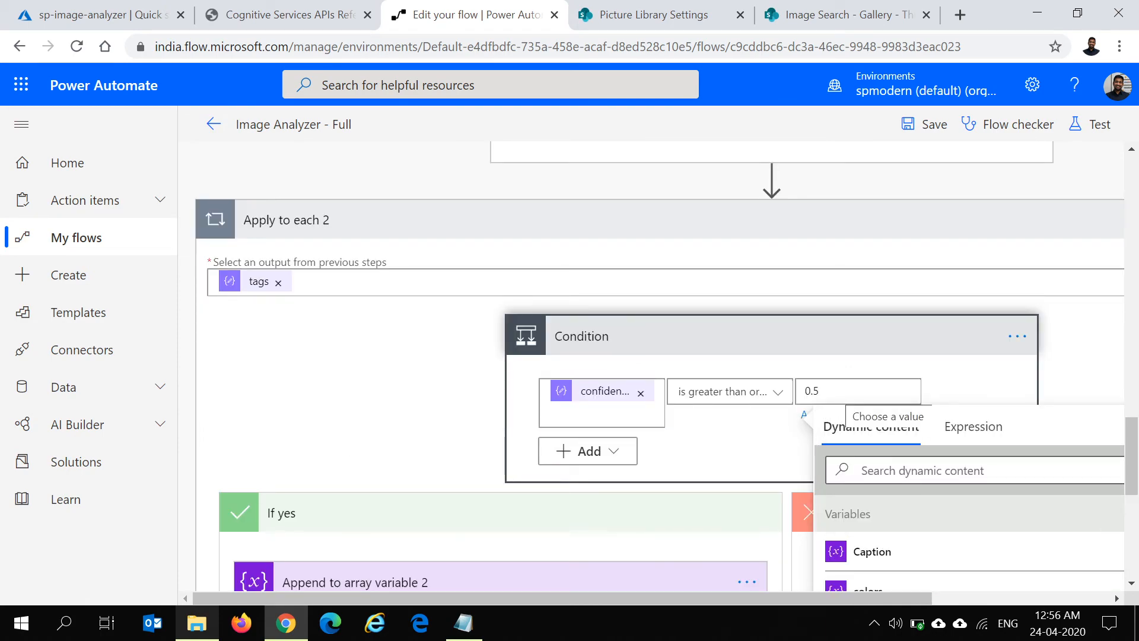
# Expand Condition 2 and the Set variable action in its If yes branch, and examine the criteria and the Caption assignment
pyautogui.scroll(-7, 568, 428)
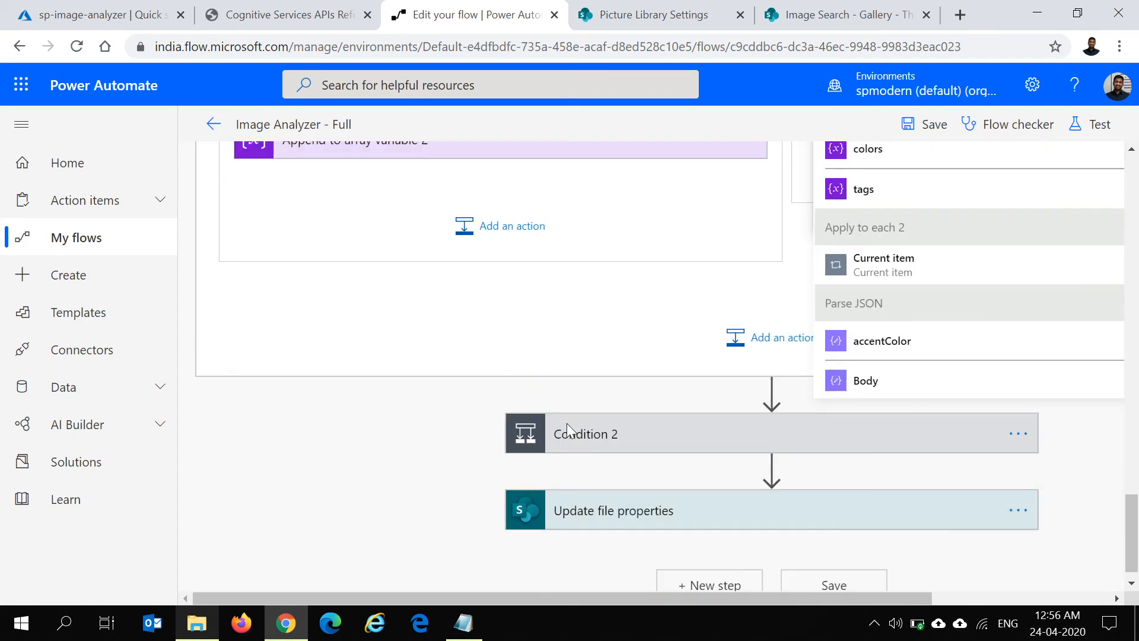
pyautogui.click(597, 443)
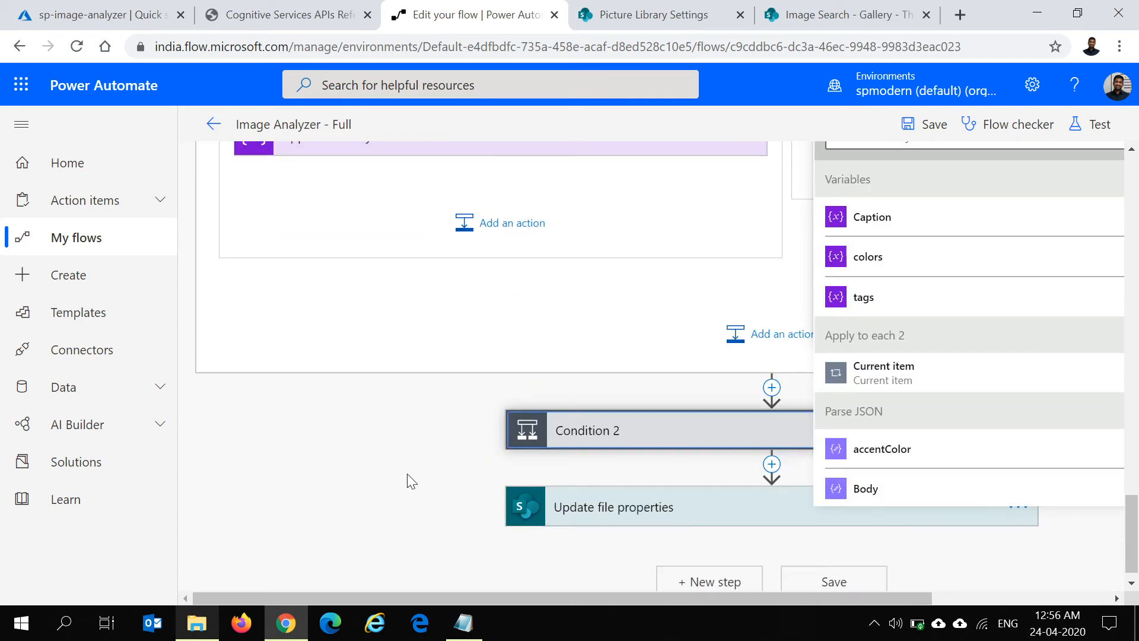
pyautogui.scroll(-3, 407, 473)
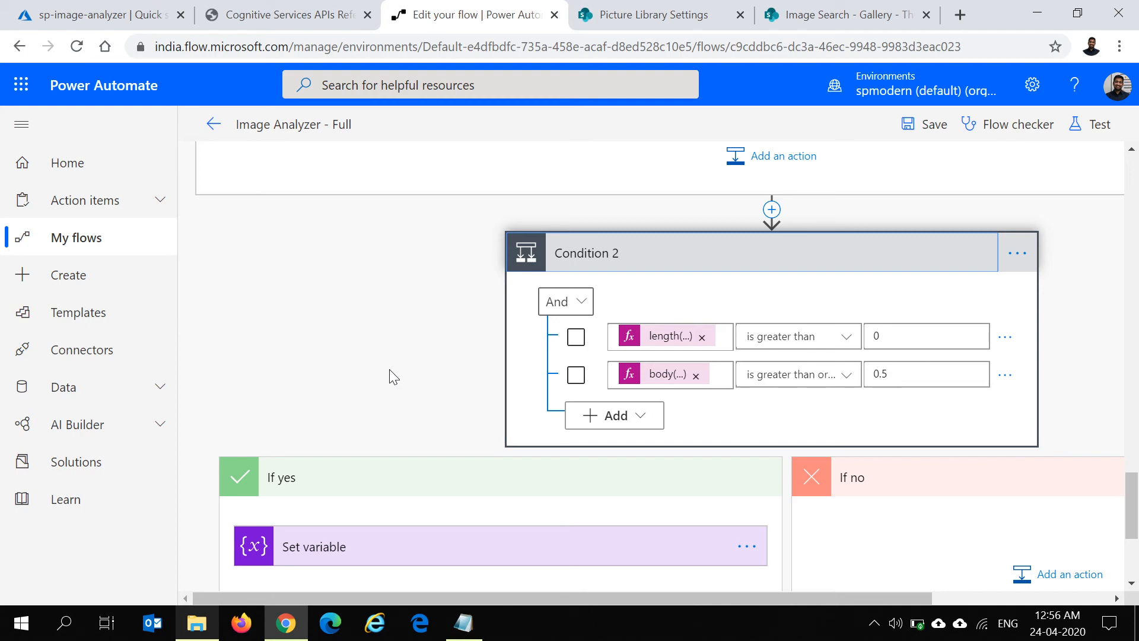
pyautogui.scroll(-1, 407, 373)
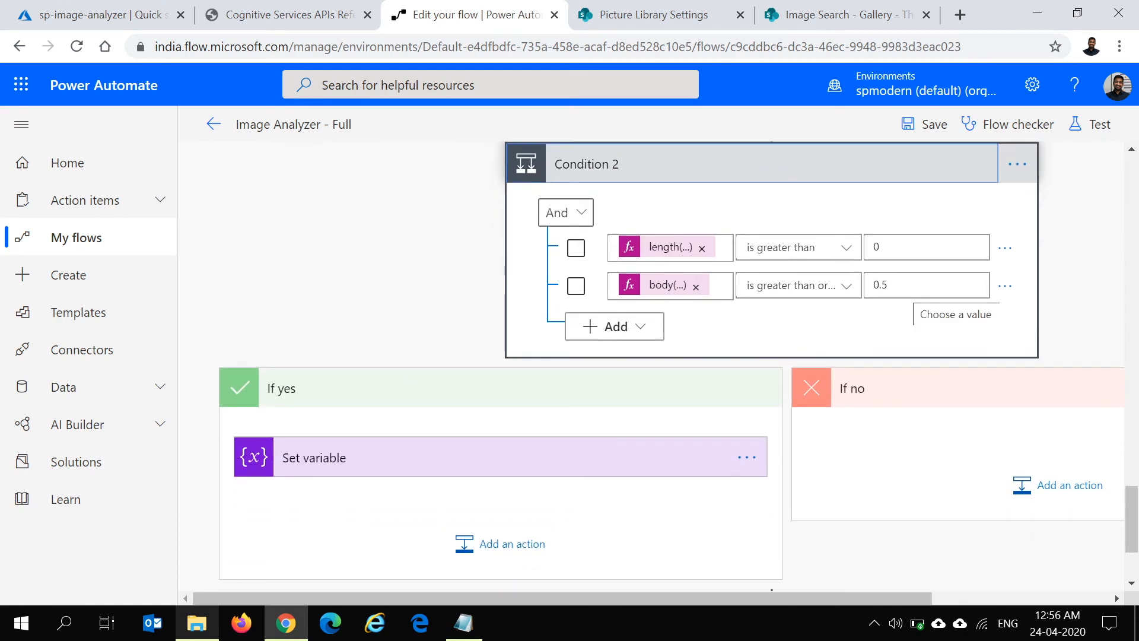
pyautogui.click(901, 285)
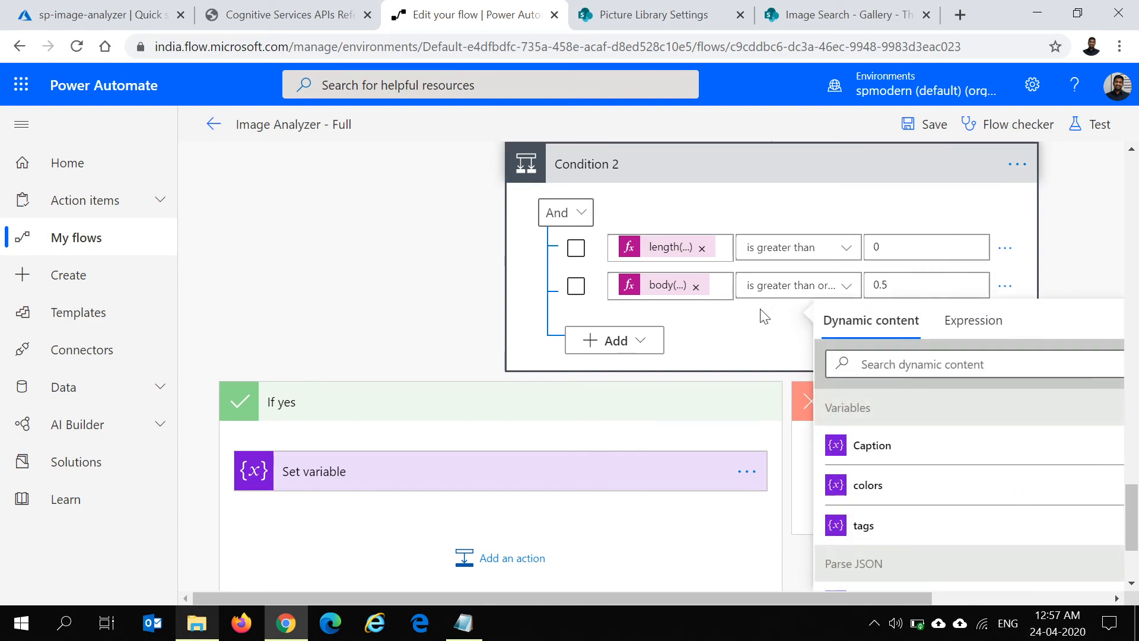
pyautogui.scroll(-3, 503, 387)
pyautogui.click(442, 382)
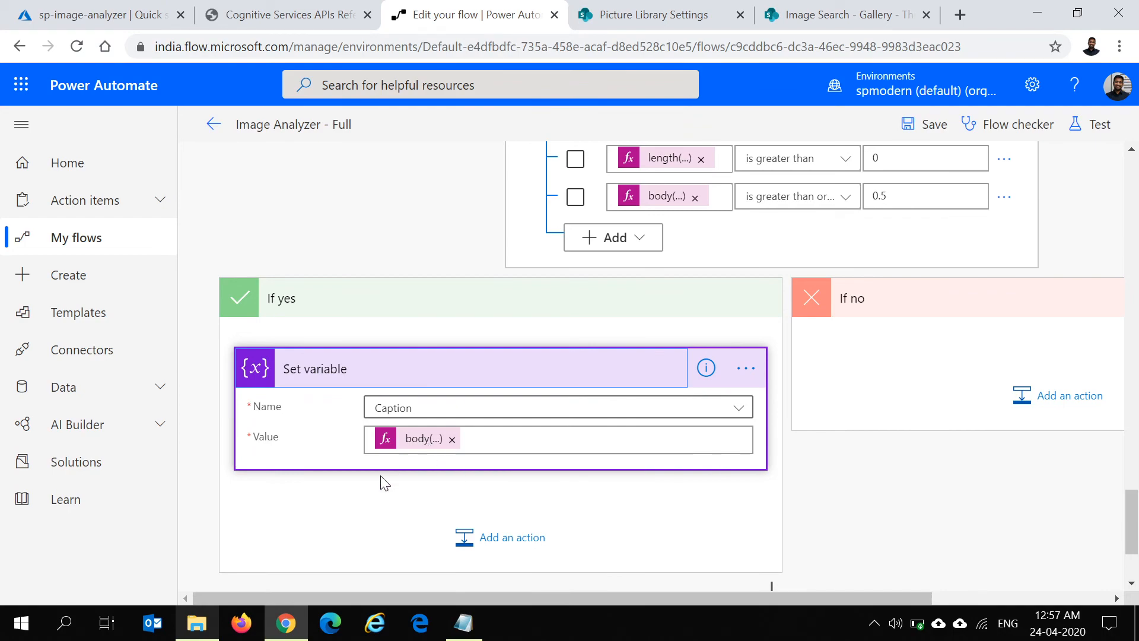
# Expand the Update file properties action and examine which variables and outputs are mapped to the Gallery library's ISX columns
pyautogui.scroll(-3, 381, 482)
pyautogui.click(592, 487)
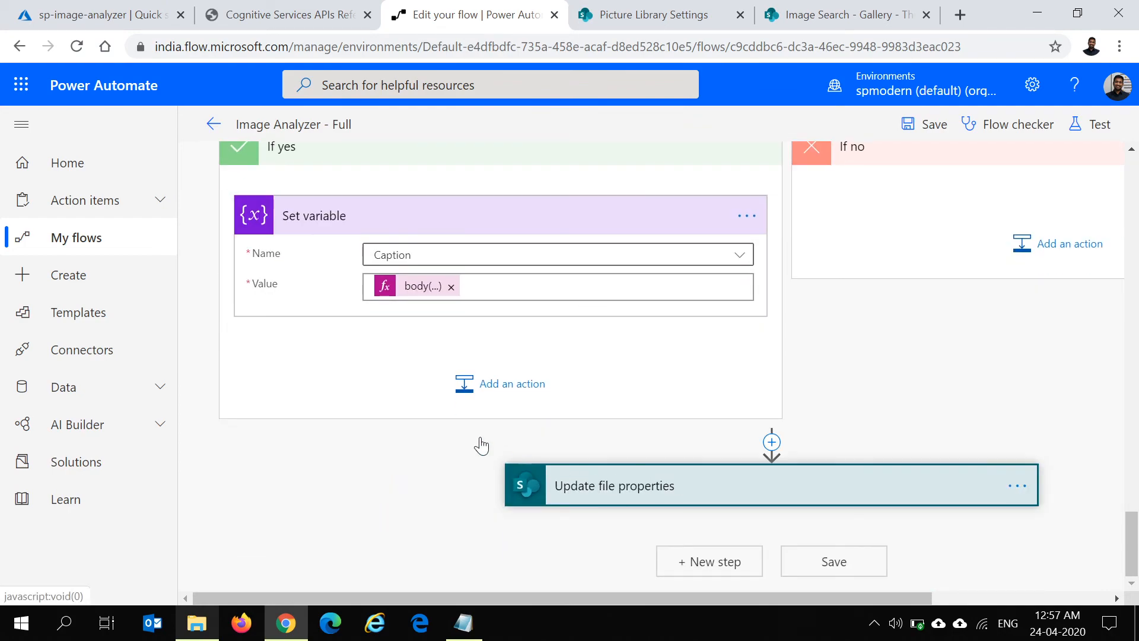
pyautogui.scroll(-5, 359, 466)
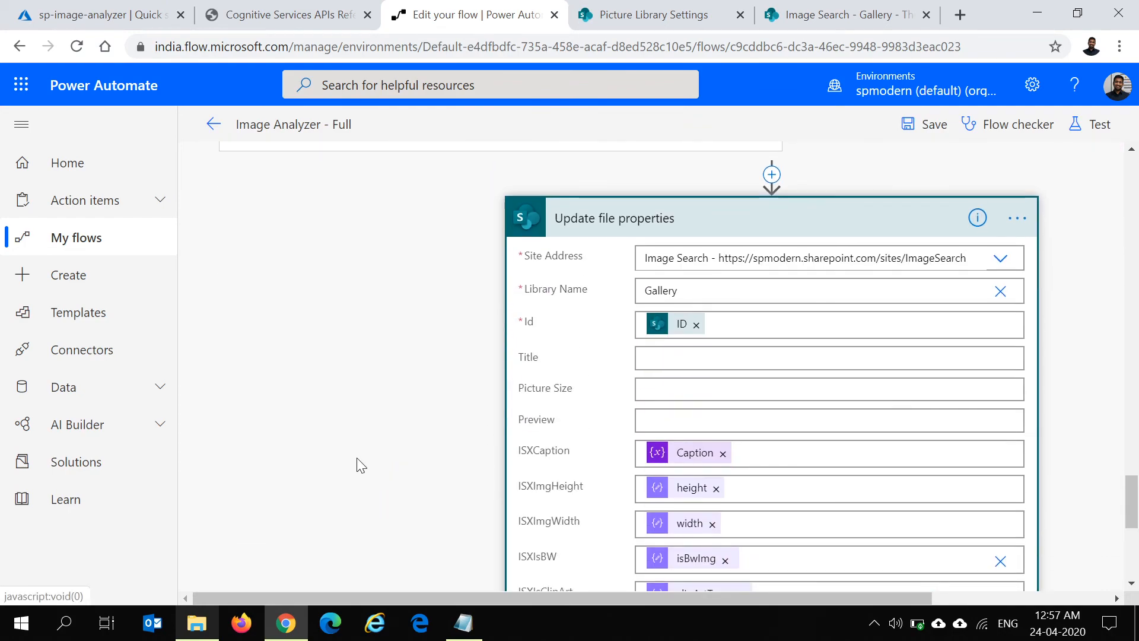
pyautogui.scroll(-2, 359, 465)
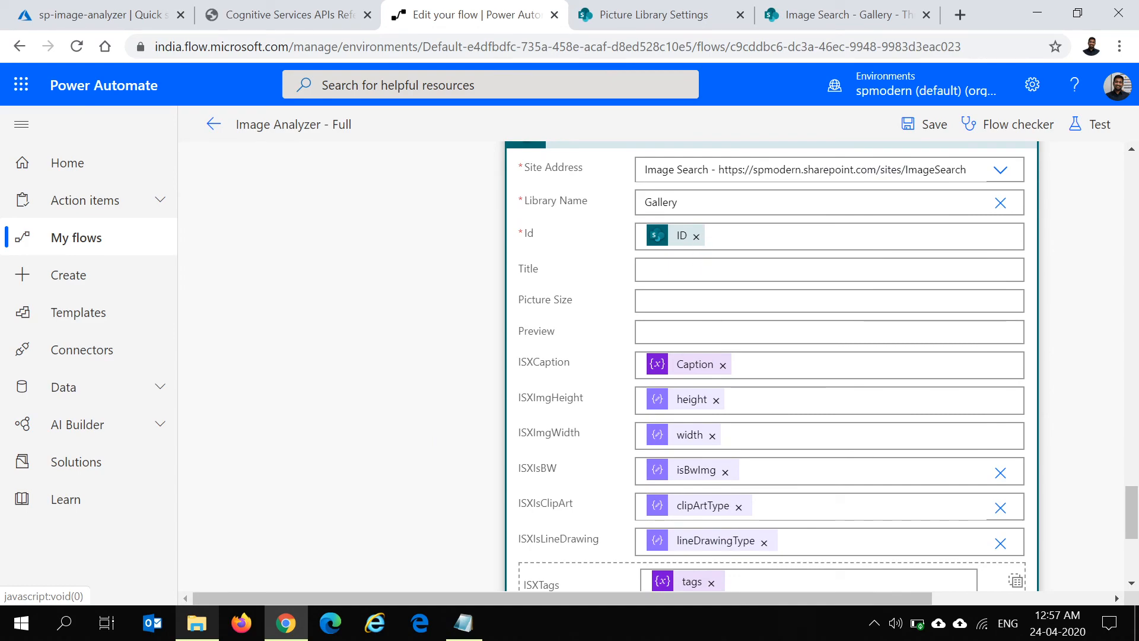
pyautogui.scroll(-3, 712, 382)
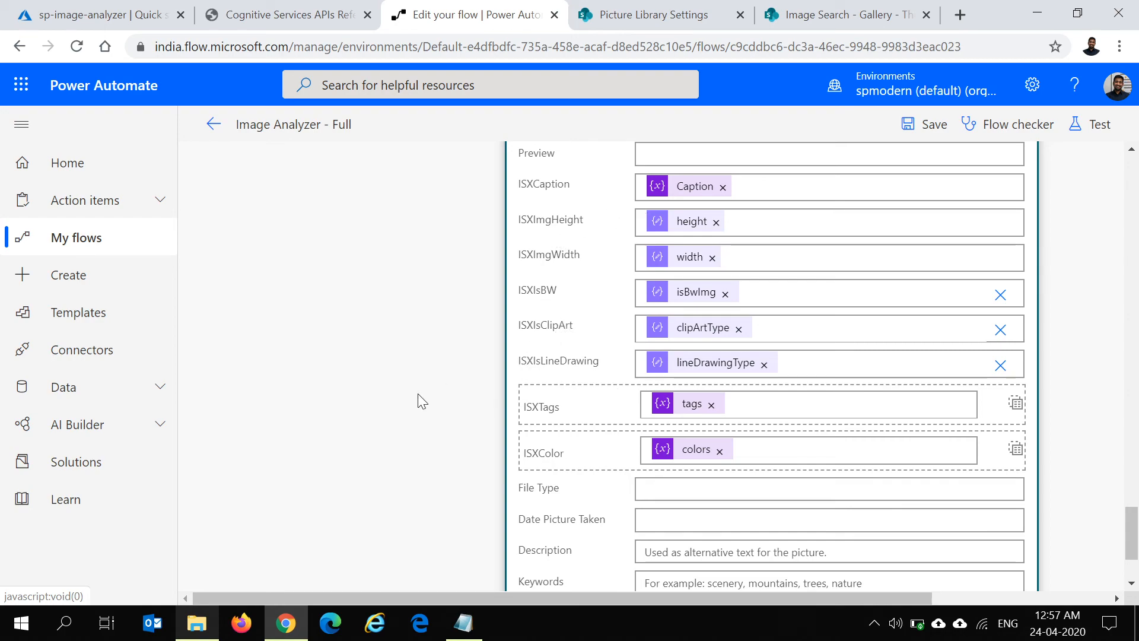
pyautogui.scroll(-2, 418, 394)
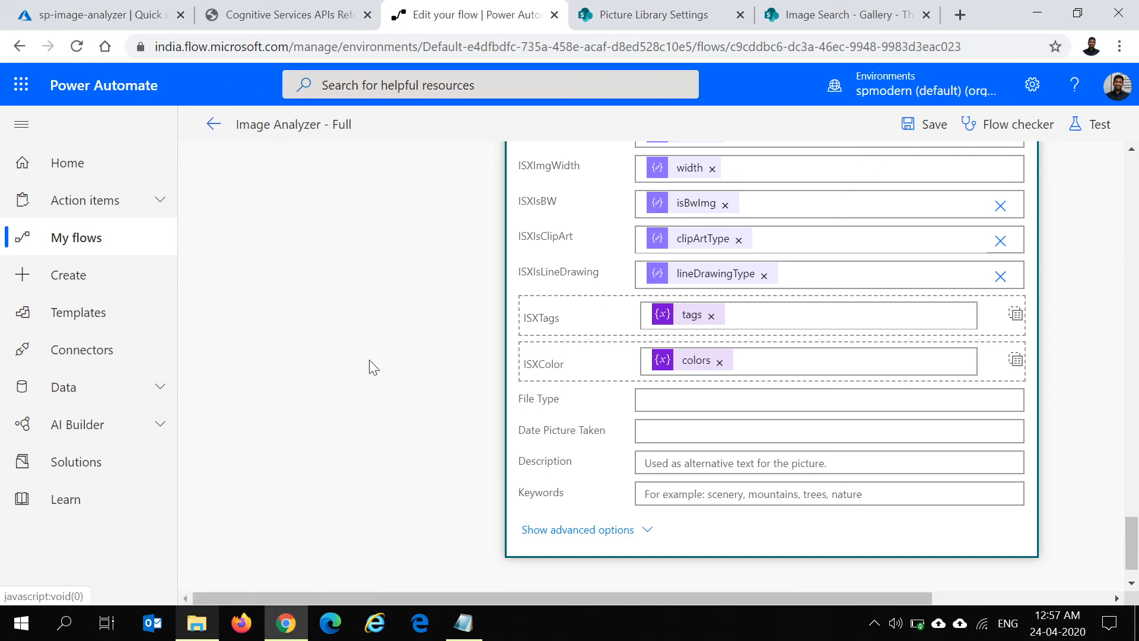
pyautogui.scroll(10, 369, 360)
pyautogui.scroll(5, 332, 379)
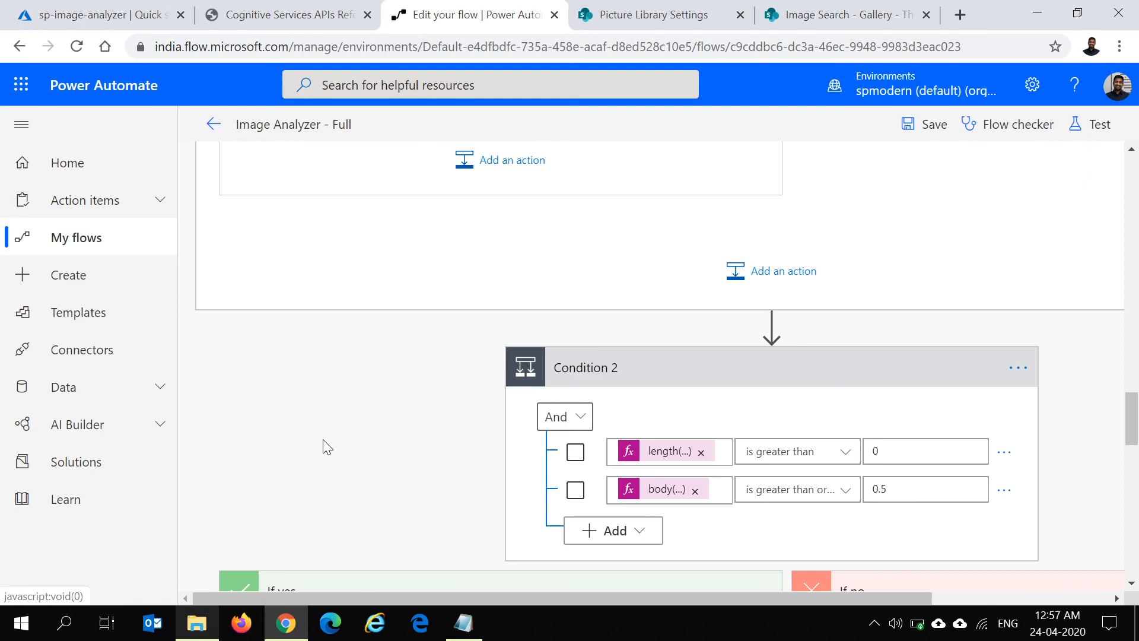
# Switch to the SharePoint Gallery library and review the images' ISXCaption, image size, clip art, line drawing, ISXTags and ISXColor columns
pyautogui.click(842, 14)
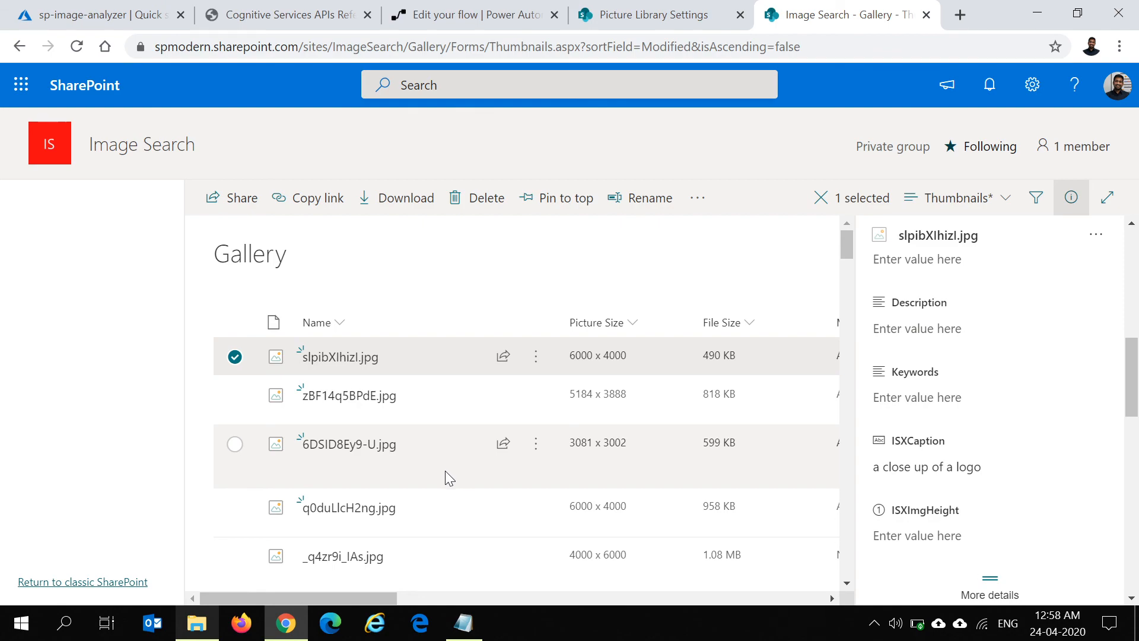
pyautogui.scroll(-2, 445, 471)
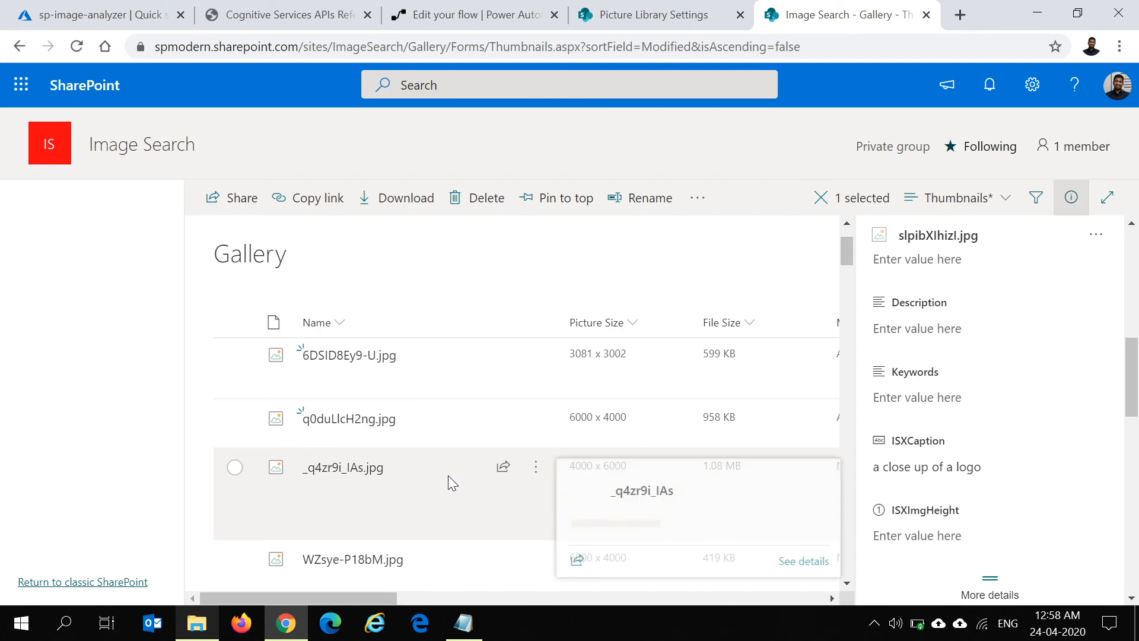
pyautogui.scroll(-1, 408, 488)
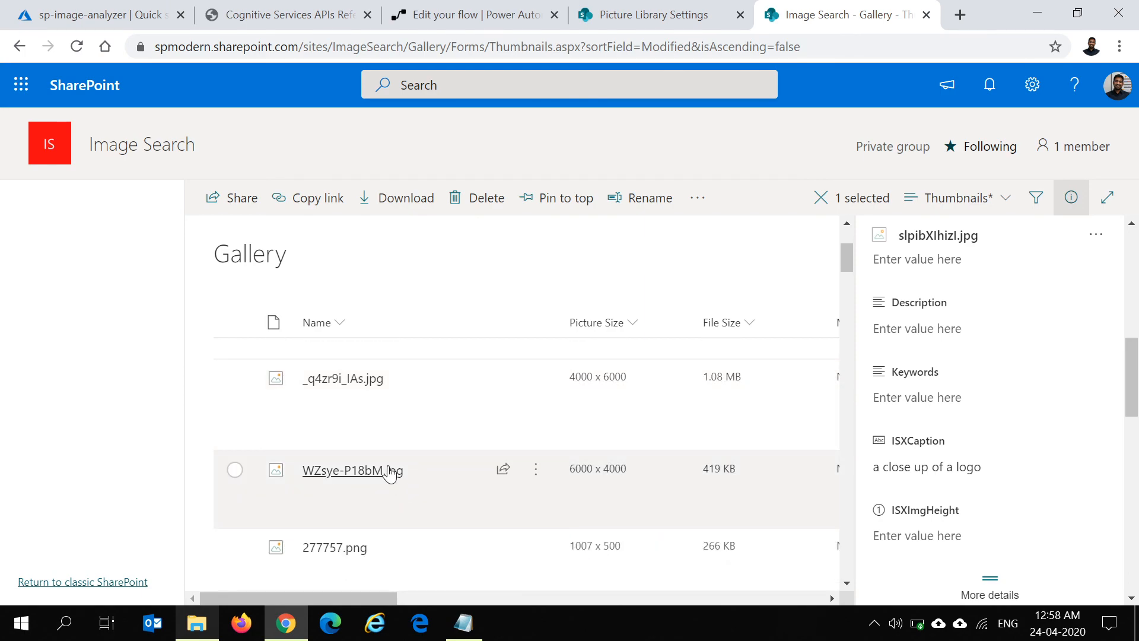
pyautogui.moveTo(402, 473)
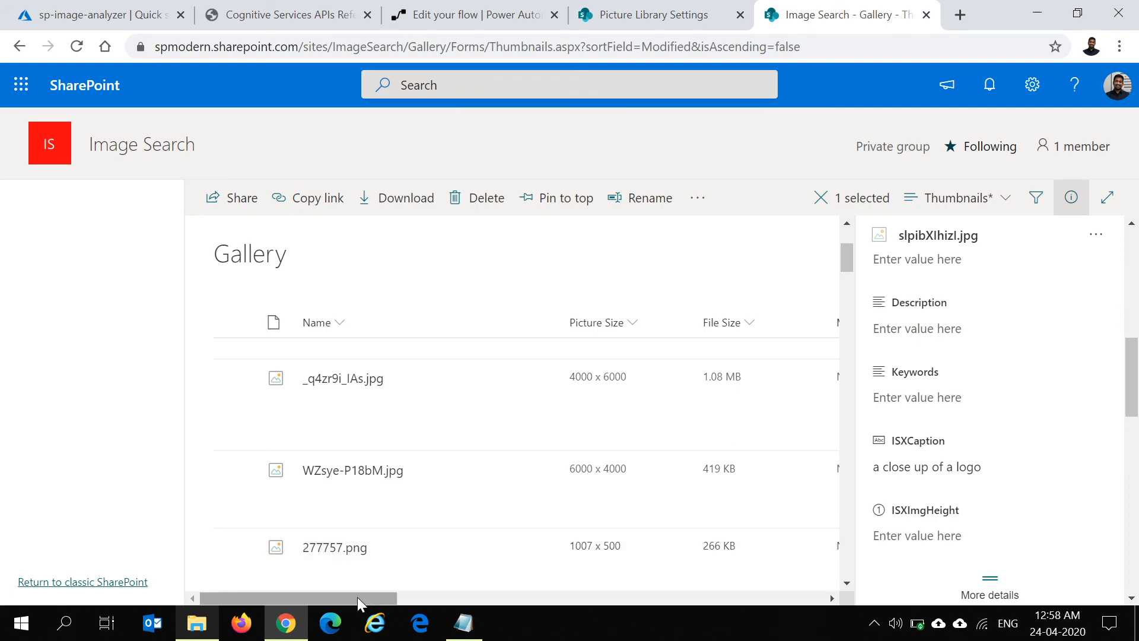
pyautogui.moveTo(357, 597); pyautogui.dragTo(522, 581)
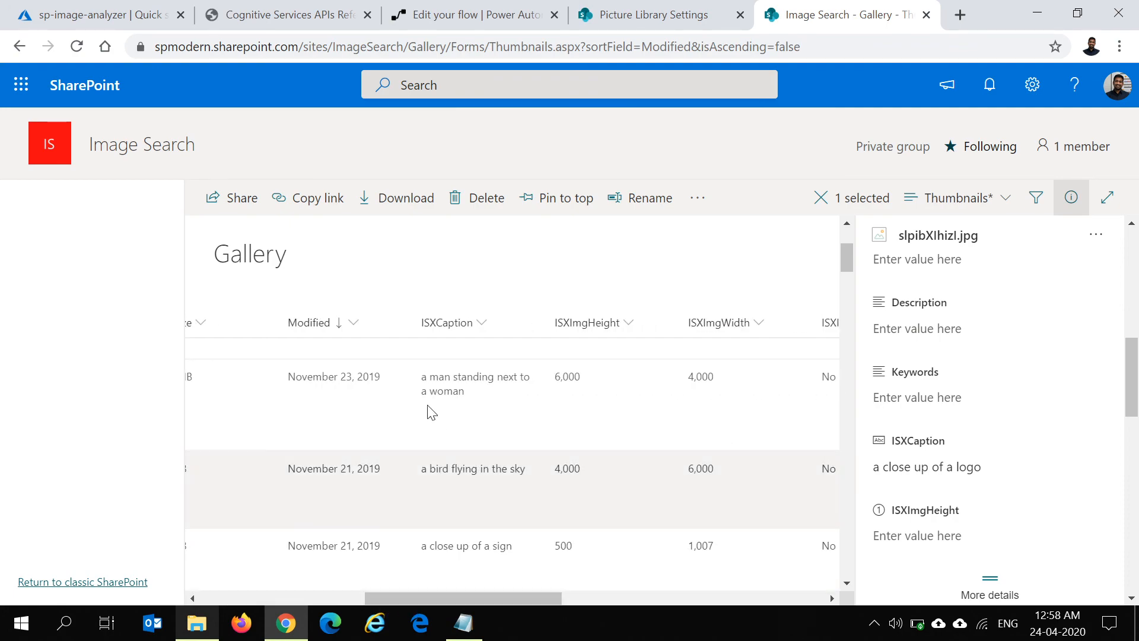
pyautogui.scroll(-1, 611, 397)
pyautogui.scroll(-1, 611, 397)
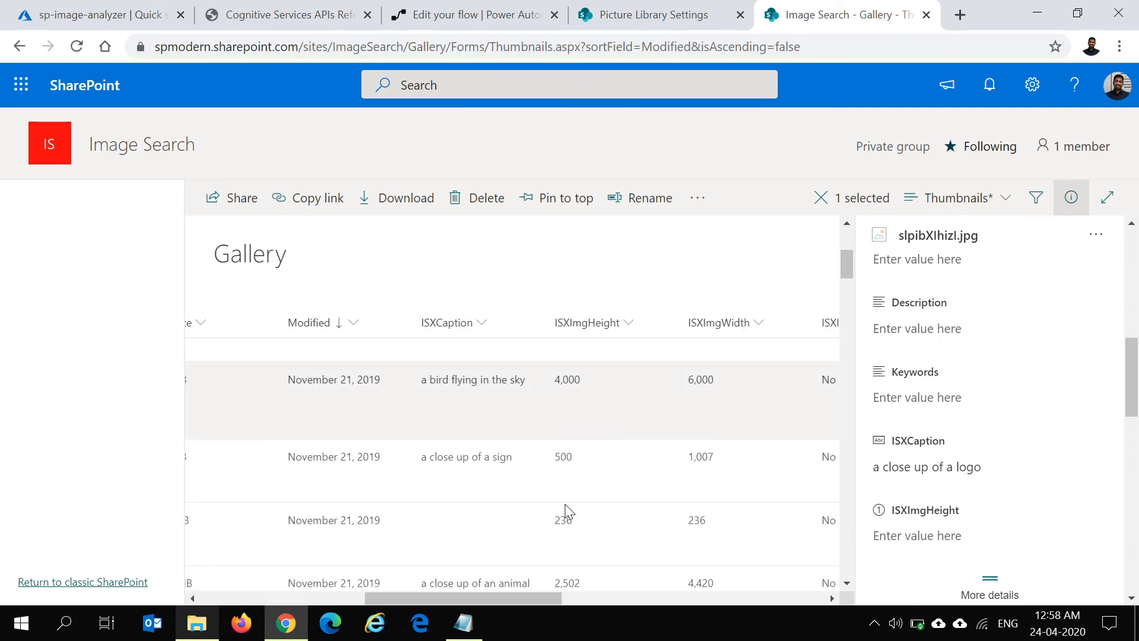
pyautogui.moveTo(535, 600); pyautogui.dragTo(709, 547)
pyautogui.scroll(-7, 596, 498)
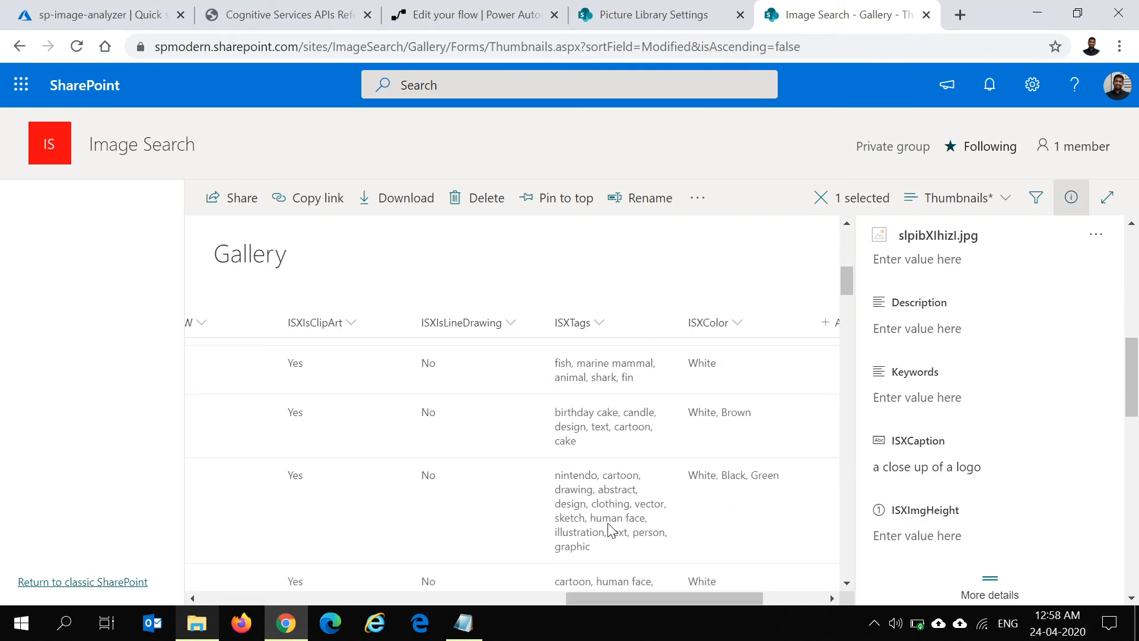